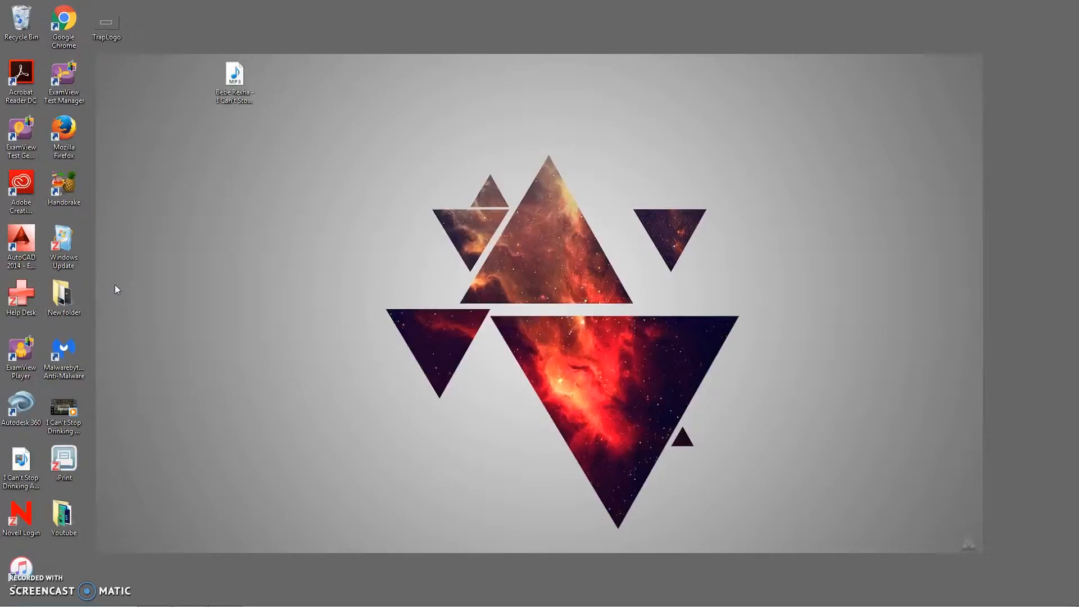
# Step: Play back the finished Trap City reference composition
pyautogui.click(188, 591)
pyautogui.press('space')
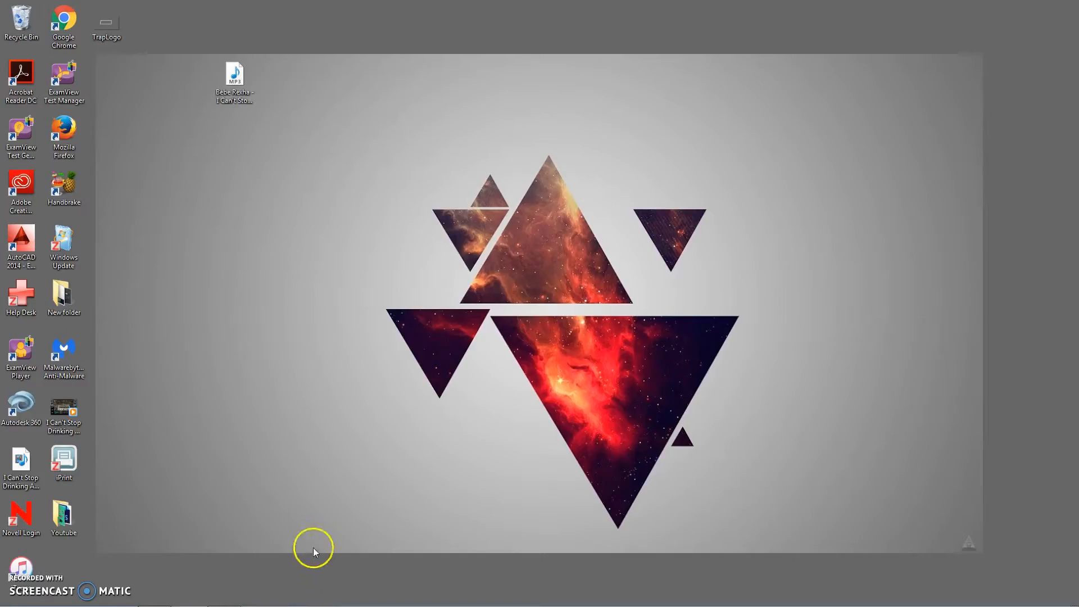
# Step: Switch to After Effects and create a new HDTV 1080 29.97 composition named Video Tutorial
pyautogui.moveTo(150, 596)
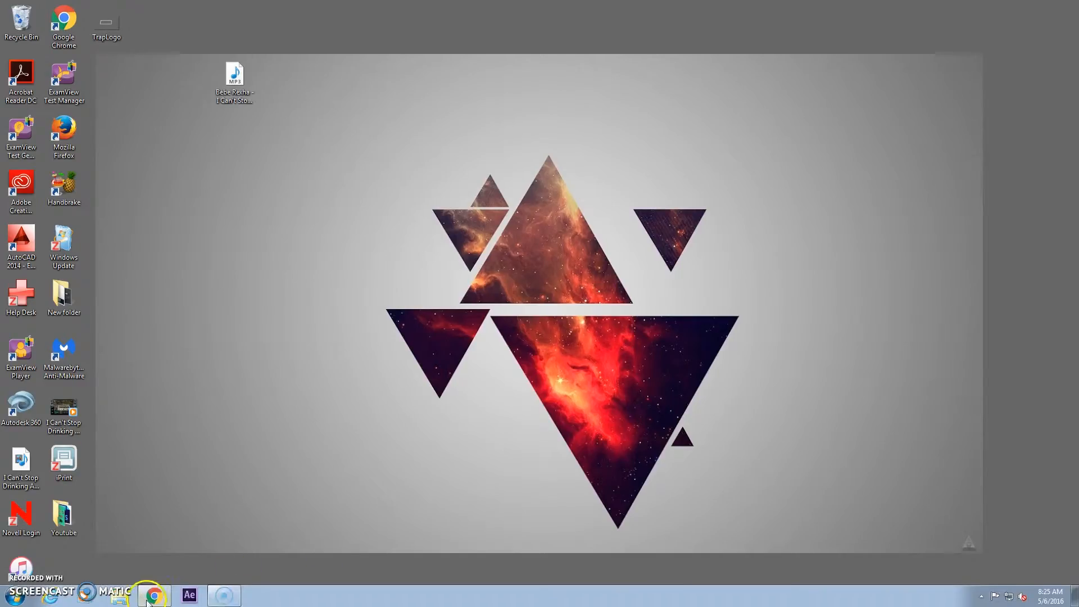
pyautogui.click(181, 596)
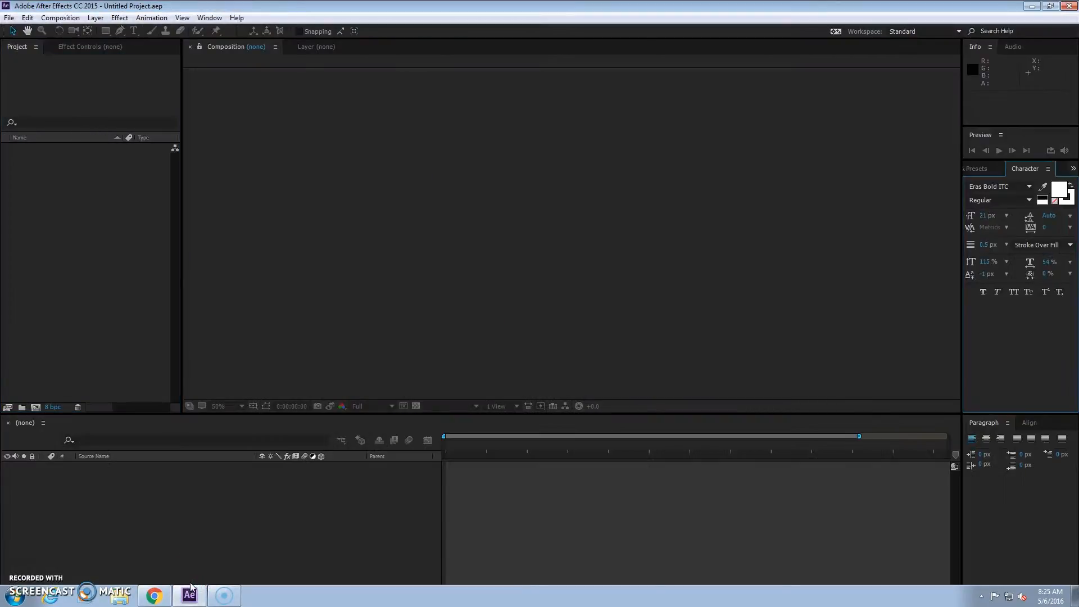
pyautogui.click(241, 94)
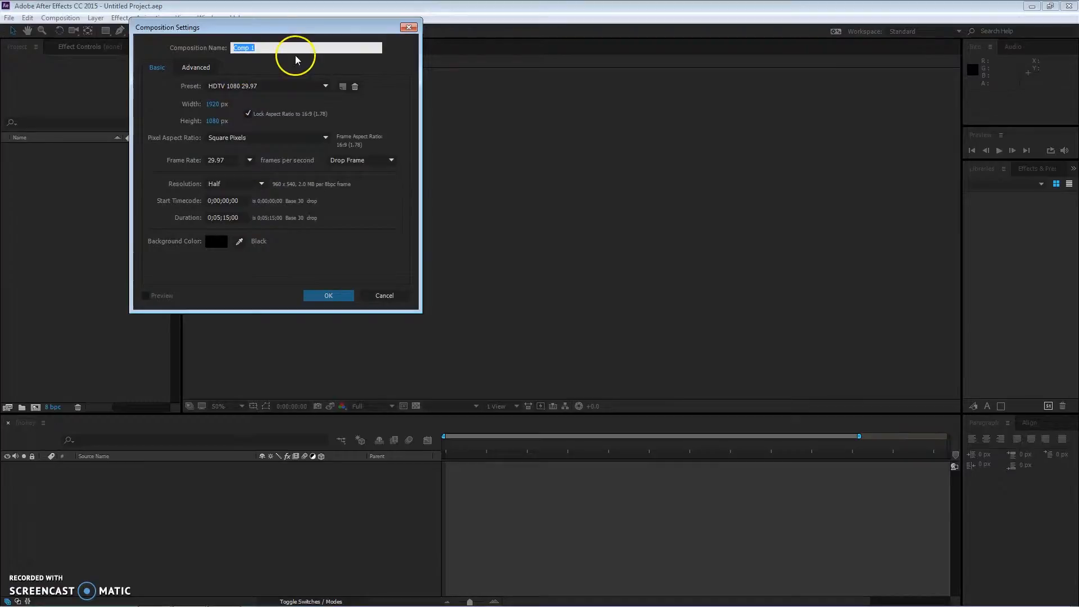
pyautogui.write('Video Tutorial')
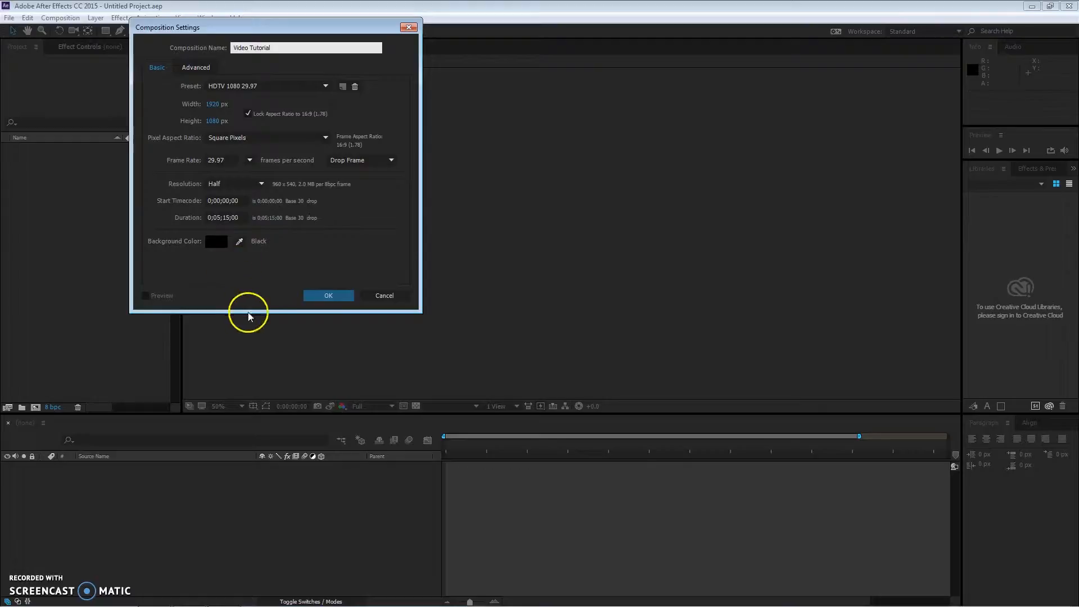
pyautogui.click(330, 296)
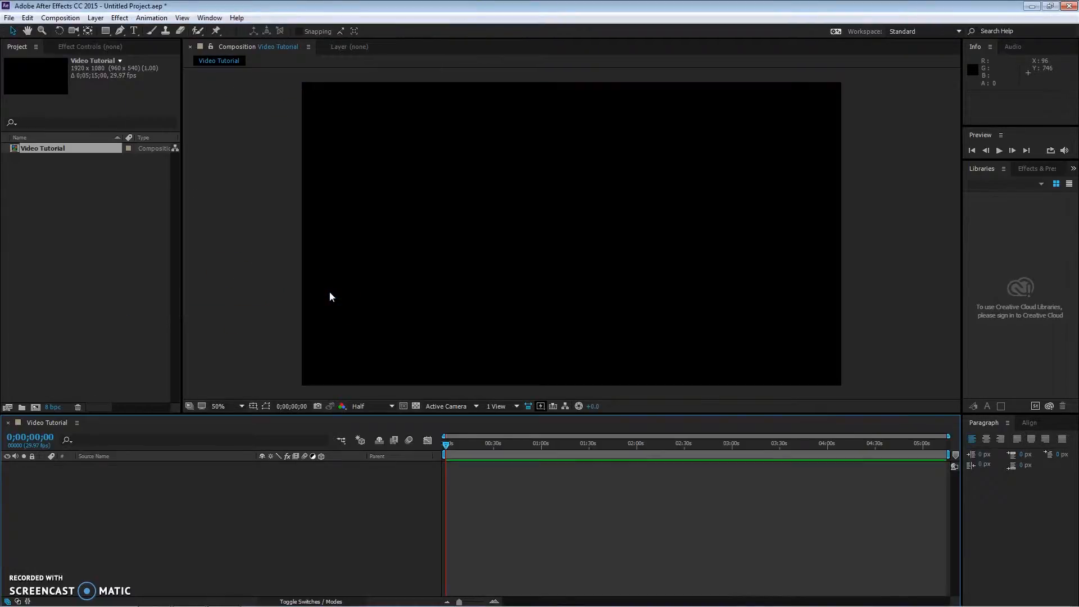
# Step: Import the moon-hd-wallpaper-desktop-and-mac image from the Pictures library into the project
pyautogui.doubleClick(113, 298)
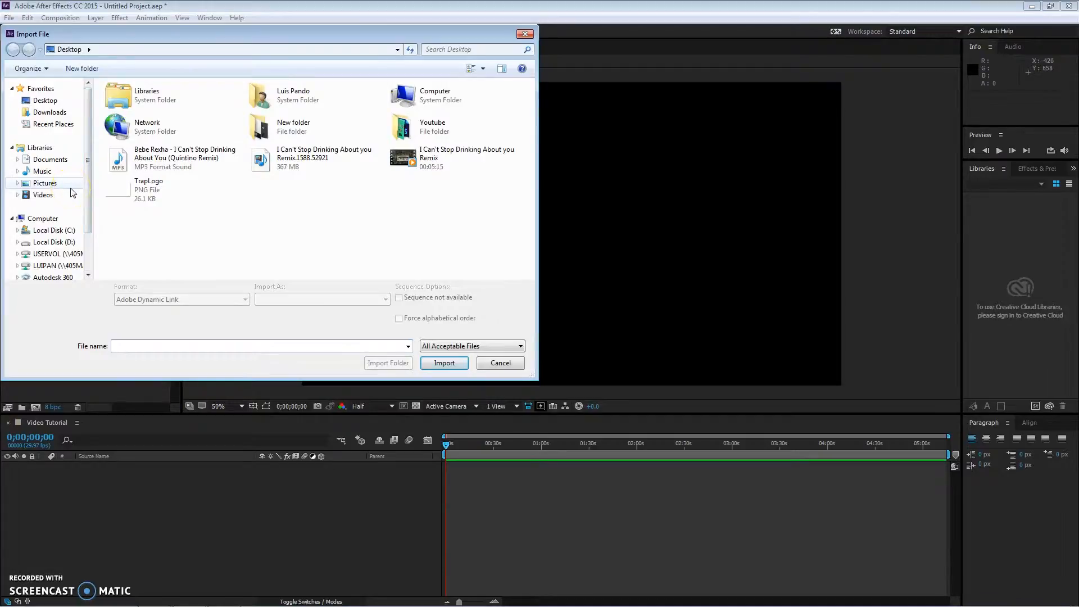
pyautogui.click(48, 183)
pyautogui.moveTo(530, 145); pyautogui.dragTo(538, 182)
pyautogui.click(309, 226)
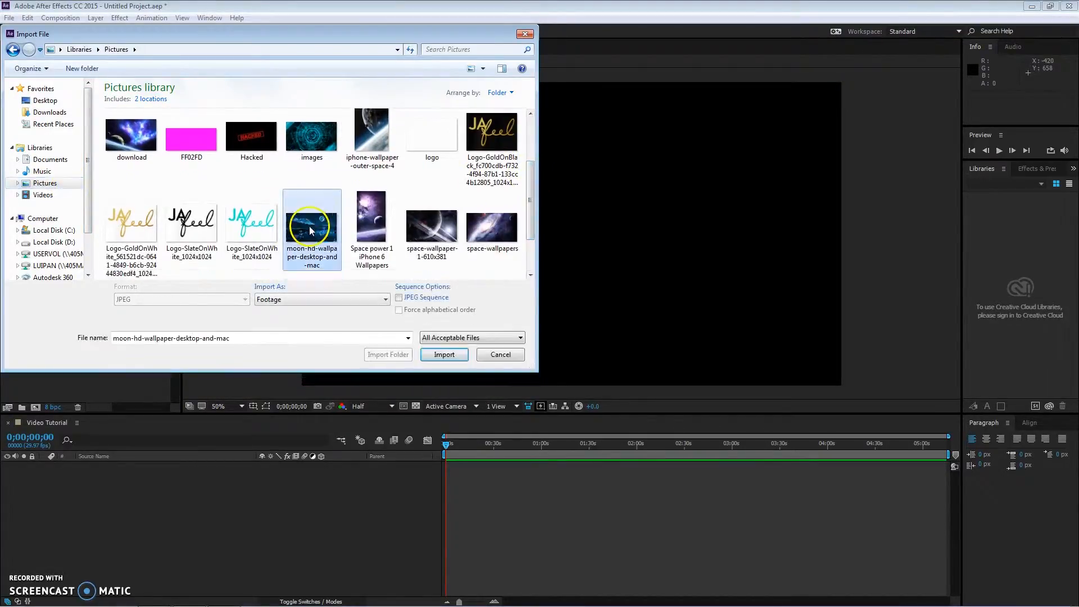
pyautogui.click(442, 355)
# Step: Import the Bebe Rexha MP3 and the TrapLogo PNG from the Desktop together
pyautogui.doubleClick(102, 299)
pyautogui.click(59, 103)
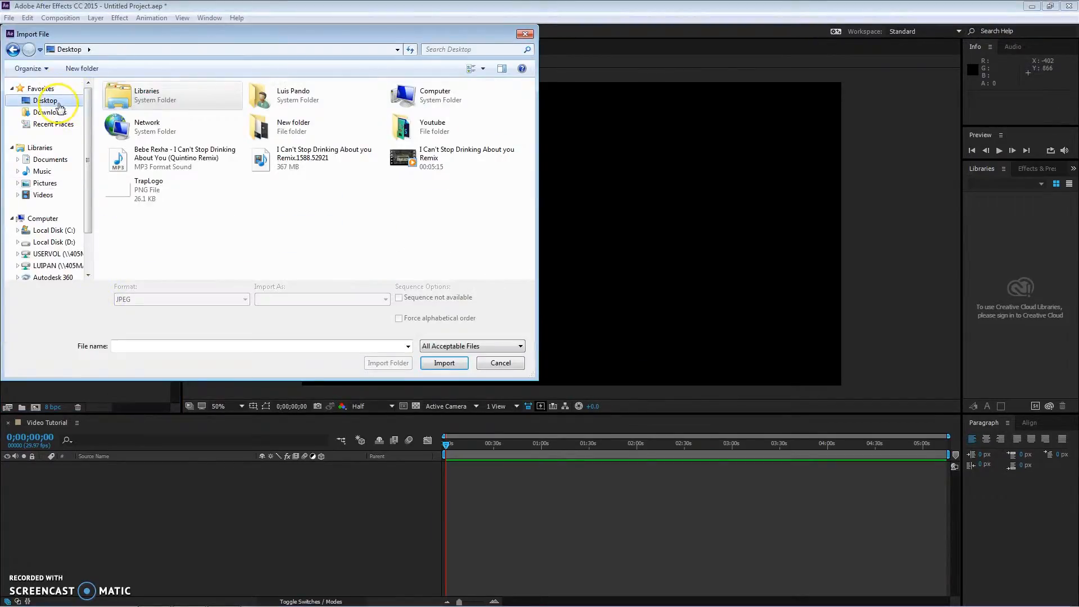
pyautogui.click(141, 202)
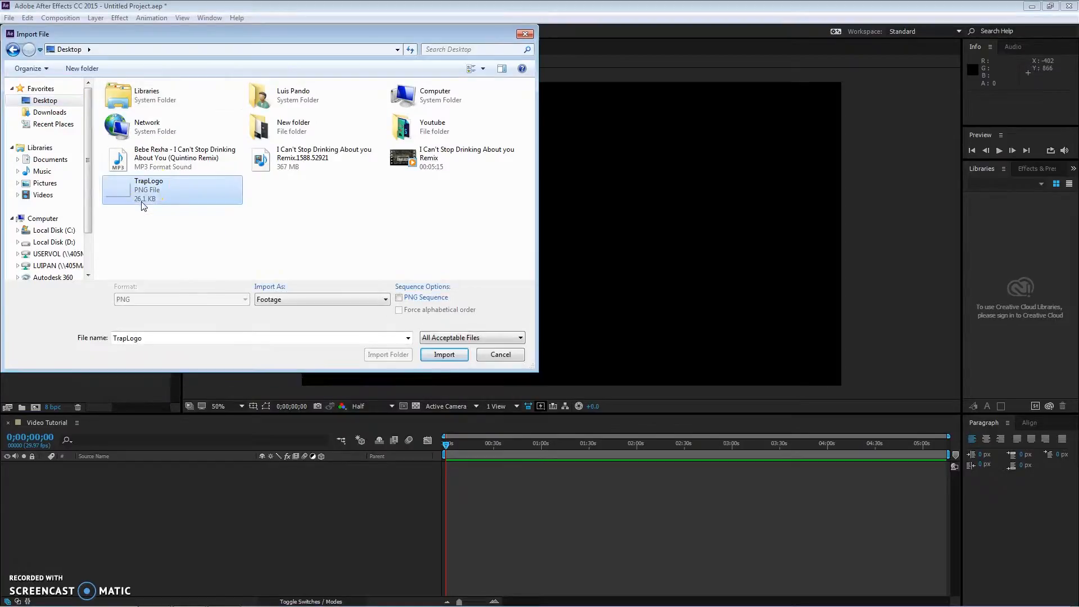
pyautogui.keyDown('ctrl'); pyautogui.click(161, 171); pyautogui.keyUp('ctrl')
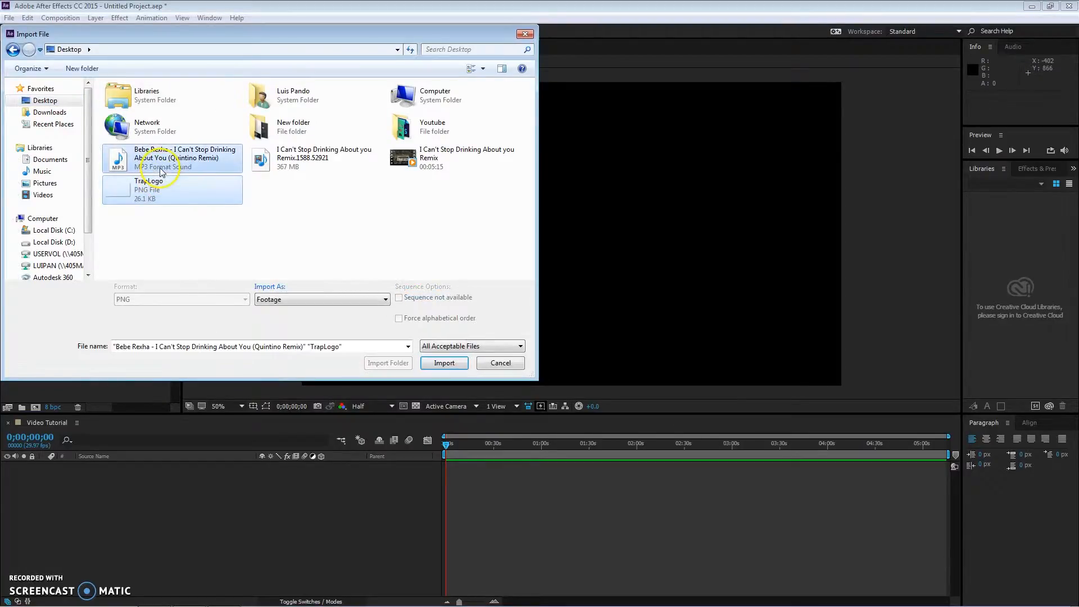
pyautogui.click(448, 364)
# Step: Add the moon wallpaper to the composition and scale it up to about 120% to fill the frame
pyautogui.click(63, 200)
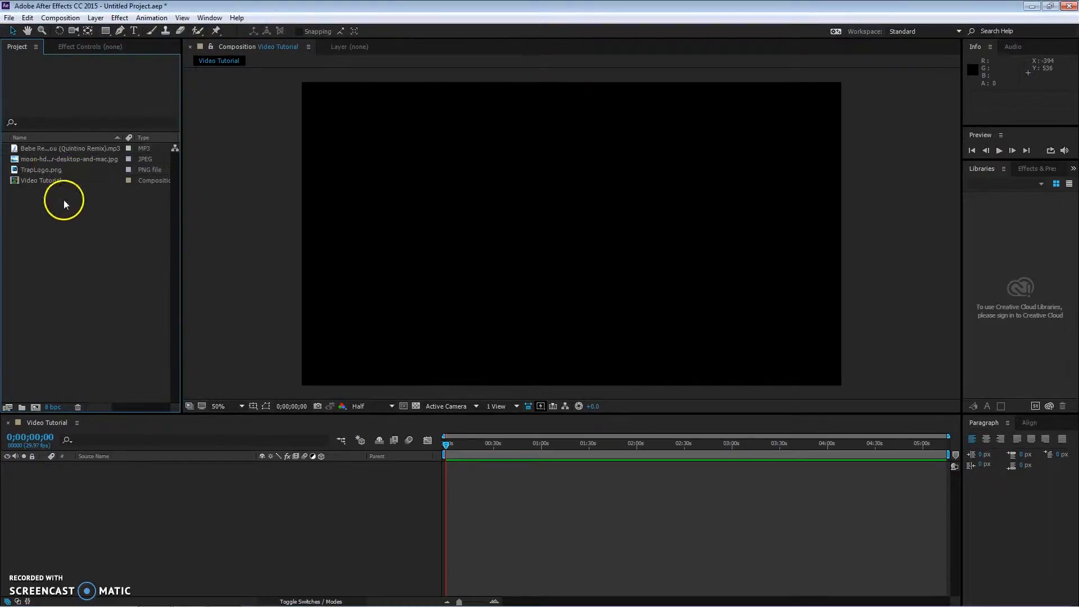
pyautogui.moveTo(53, 158); pyautogui.dragTo(98, 469)
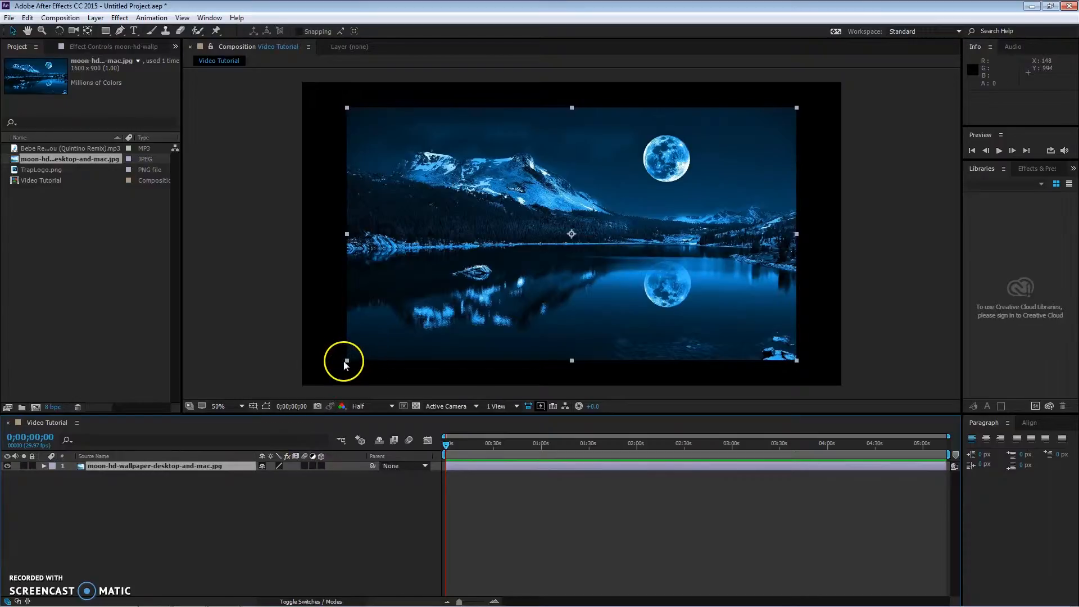
pyautogui.moveTo(347, 361); pyautogui.dragTo(292, 387)
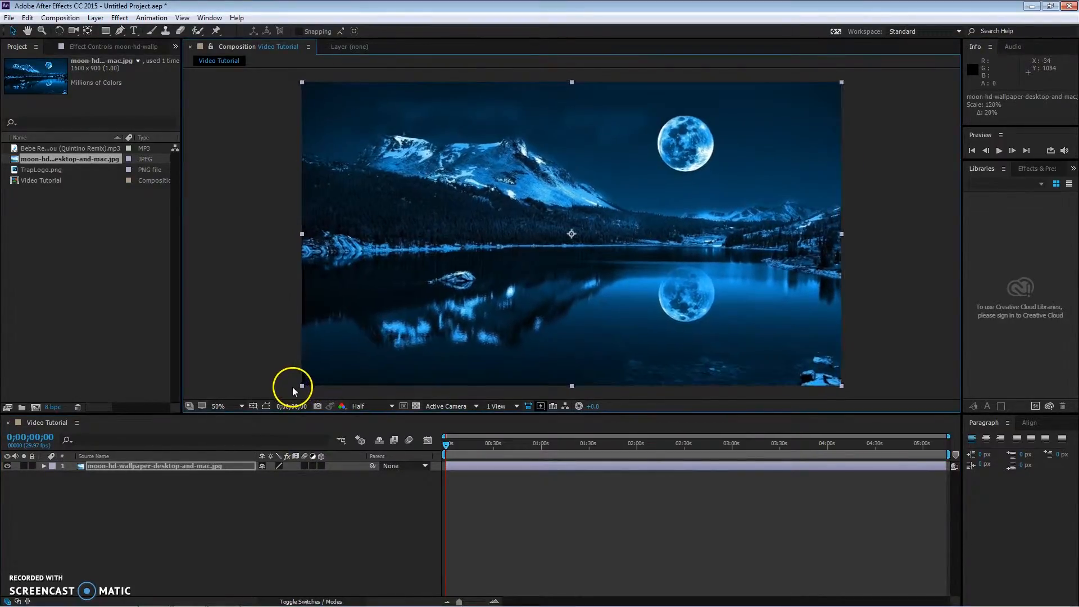
# Step: Keyframe the wallpaper's Scale at the start and set it to 120.6% at the composition's end for a slow zoom
pyautogui.press('space')
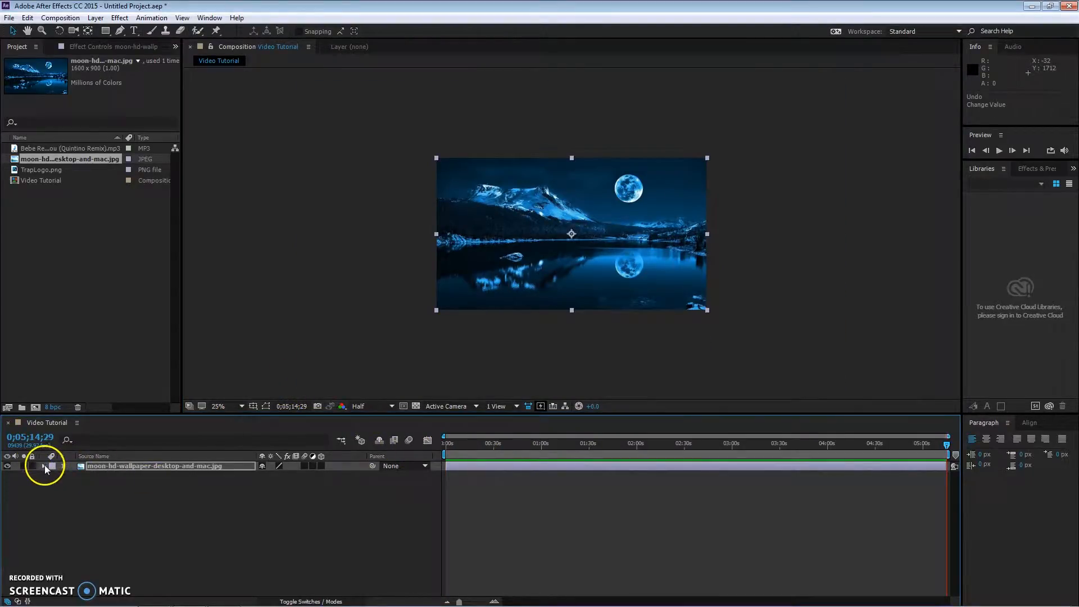
pyautogui.press('s')
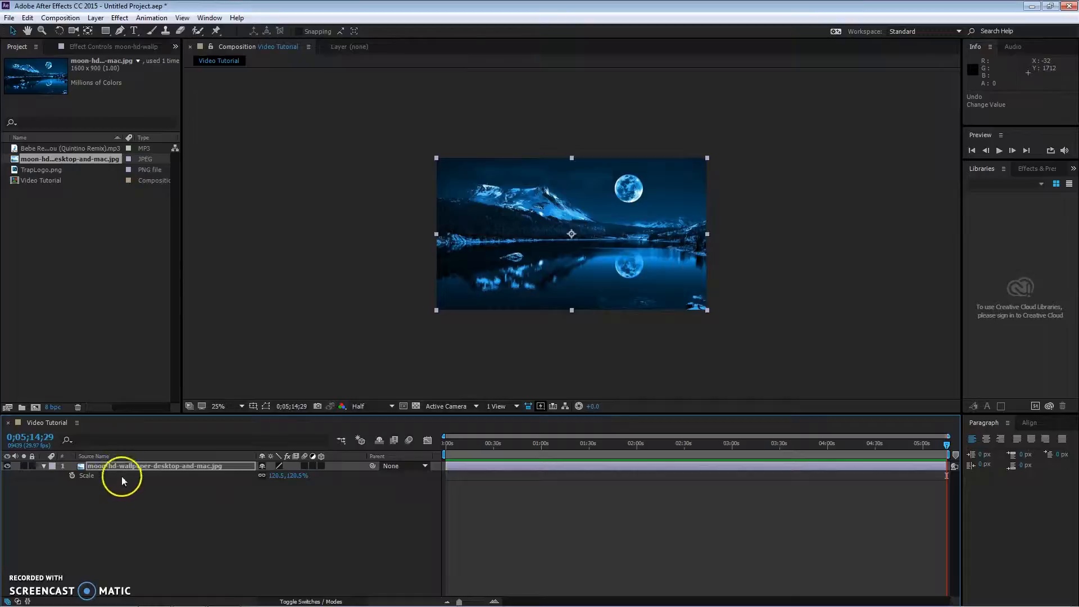
pyautogui.click(72, 476)
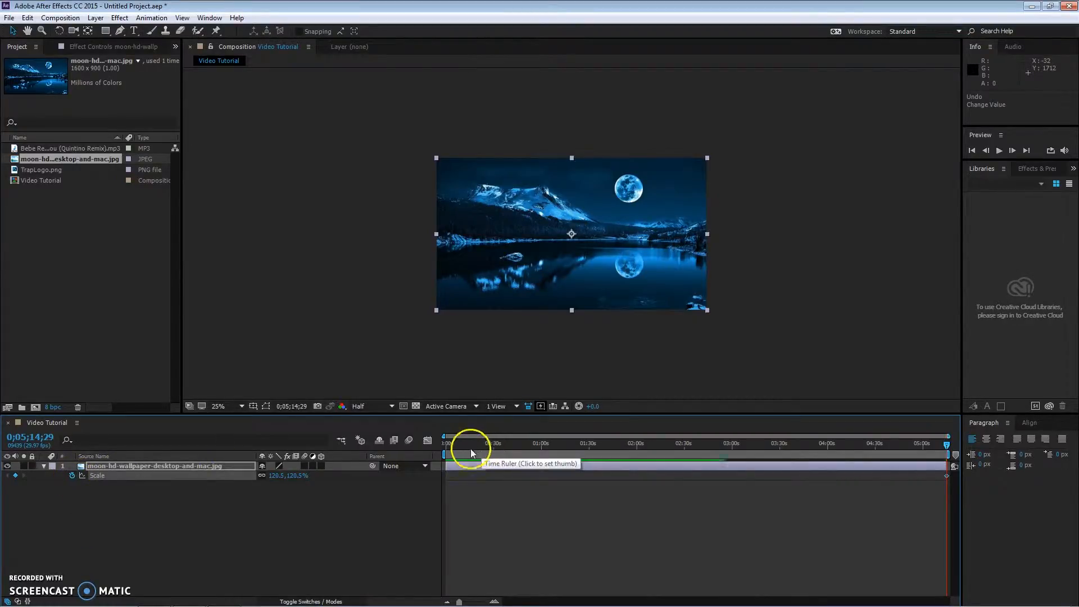
pyautogui.moveTo(470, 449); pyautogui.dragTo(392, 457)
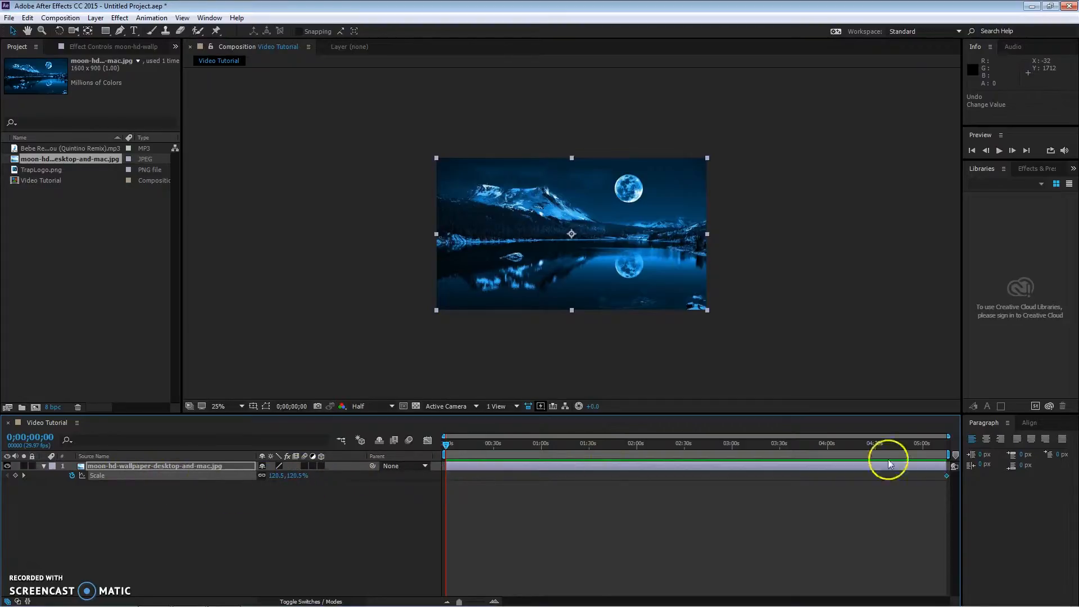
pyautogui.moveTo(947, 476); pyautogui.dragTo(558, 476)
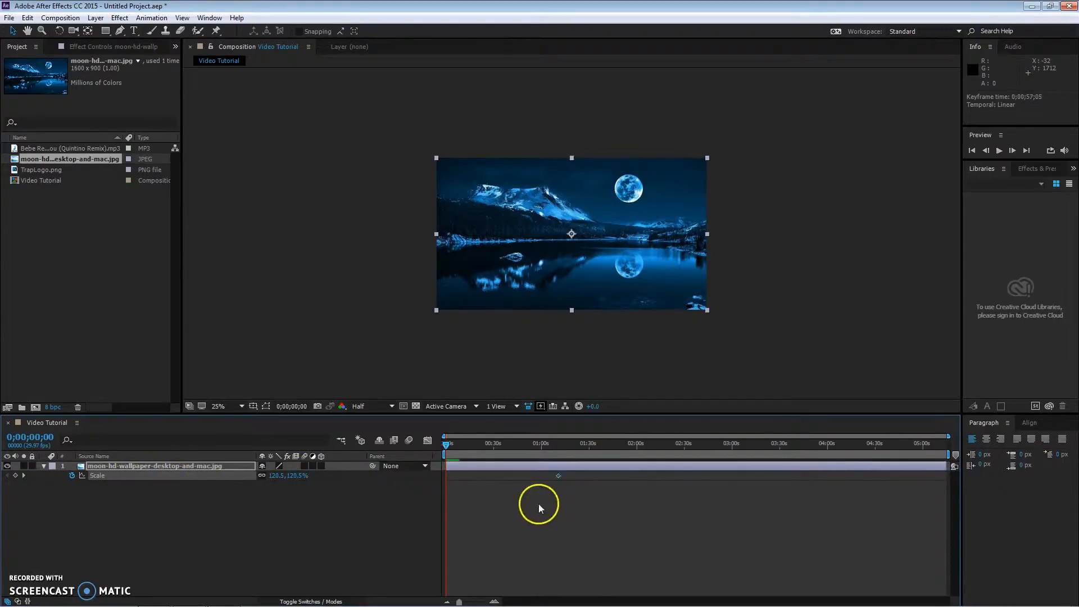
pyautogui.moveTo(444, 488); pyautogui.dragTo(802, 443)
pyautogui.click(947, 444)
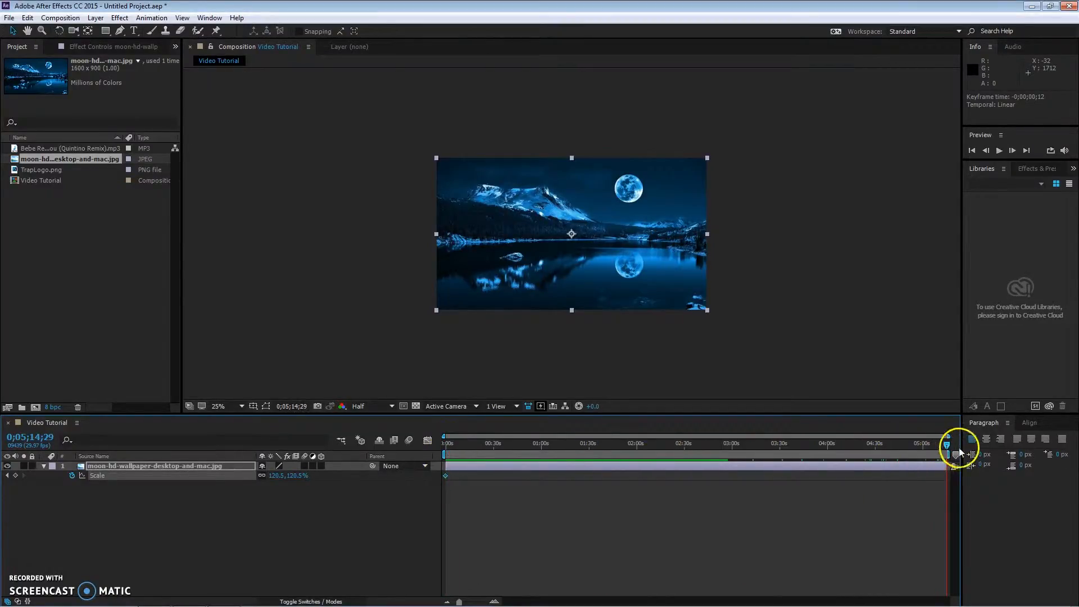
pyautogui.moveTo(284, 476); pyautogui.dragTo(313, 472)
pyautogui.moveTo(474, 442); pyautogui.dragTo(436, 455)
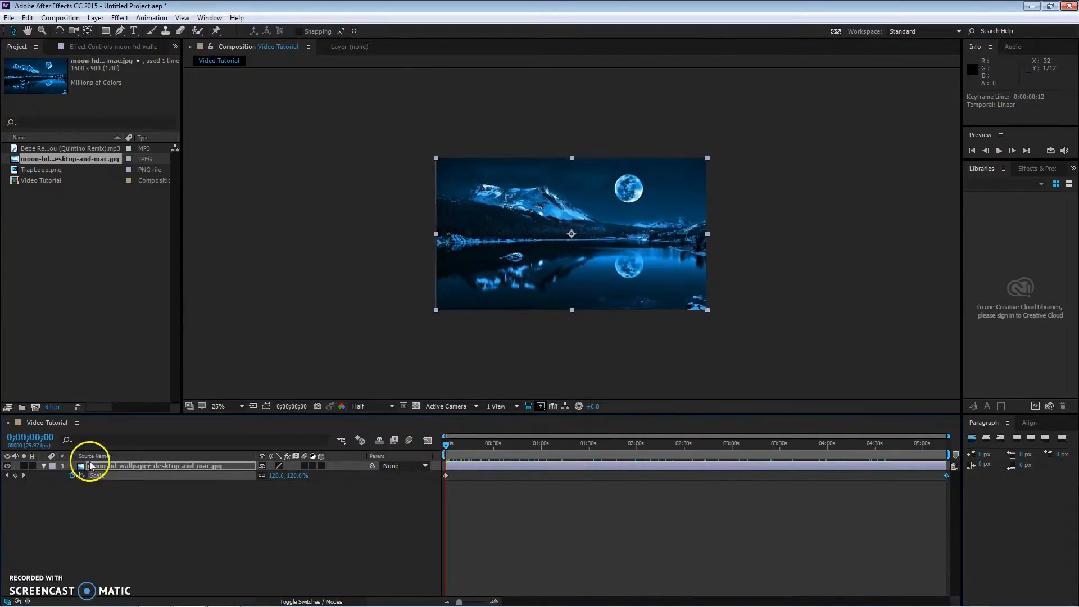
# Step: Add TrapLogo.png above the wallpaper and scale the logo up in the frame
pyautogui.click(48, 469)
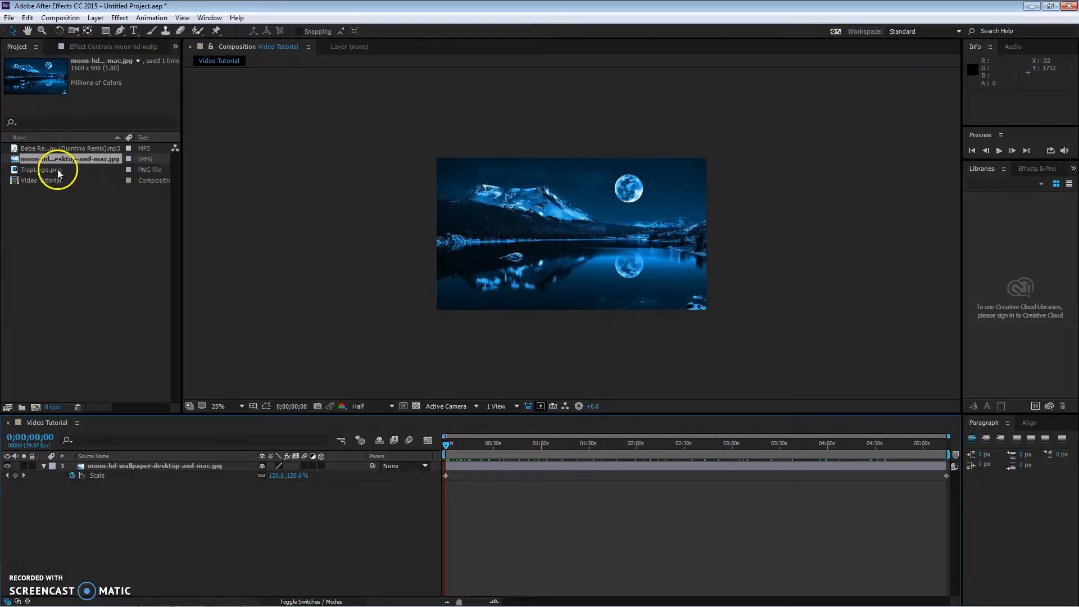
pyautogui.moveTo(57, 170); pyautogui.dragTo(101, 463)
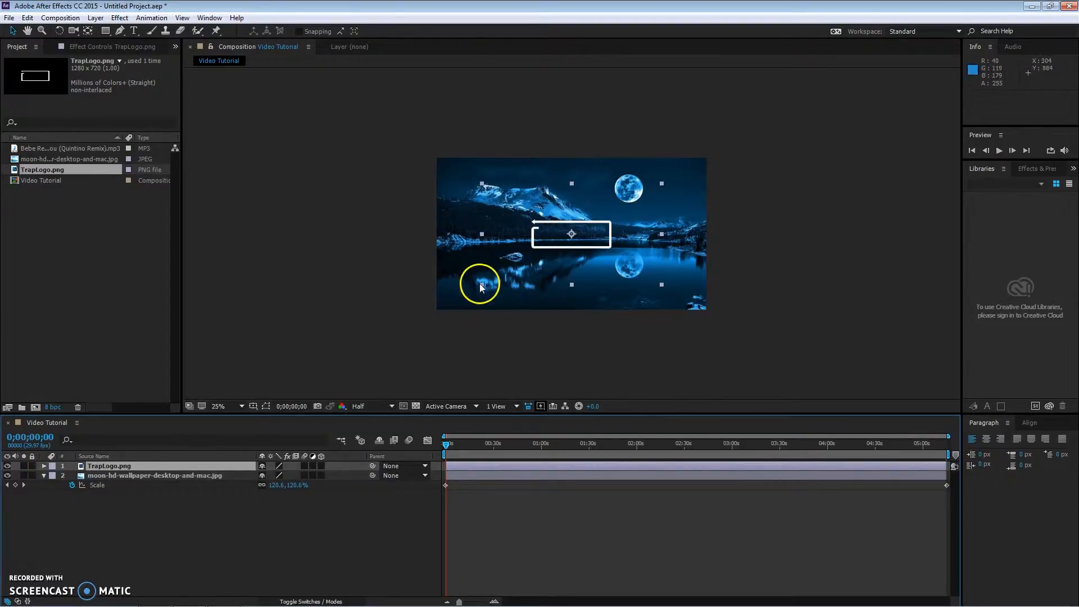
pyautogui.moveTo(480, 285); pyautogui.dragTo(393, 343)
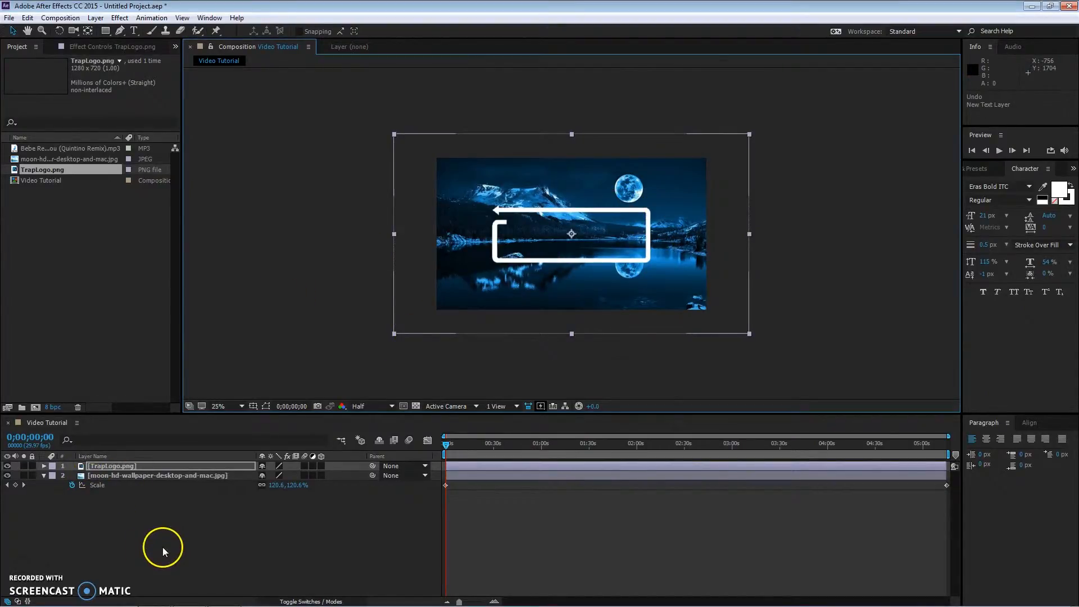
# Step: Create a new empty text layer in the composition
pyautogui.rightClick(162, 547)
pyautogui.moveTo(225, 447)
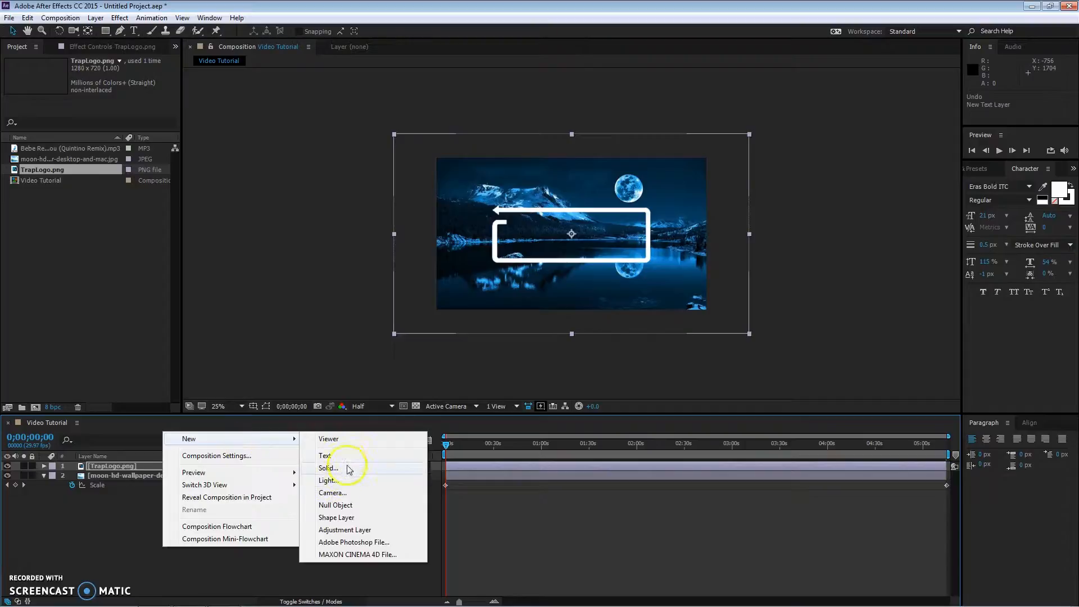
pyautogui.click(325, 456)
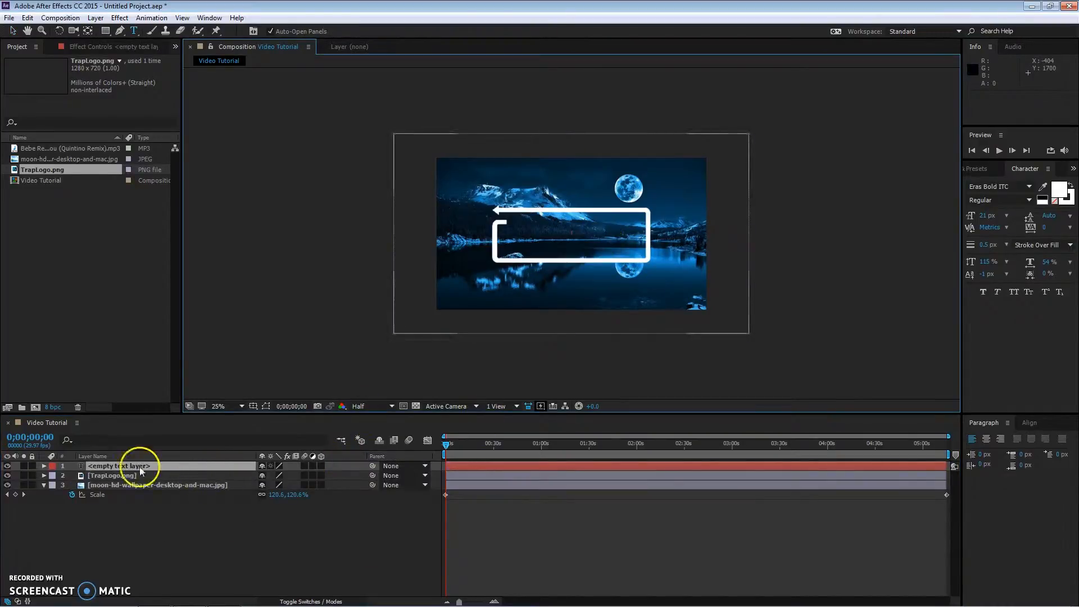
# Step: Rename the text layer tIMER
pyautogui.rightClick(114, 465)
pyautogui.click(145, 459)
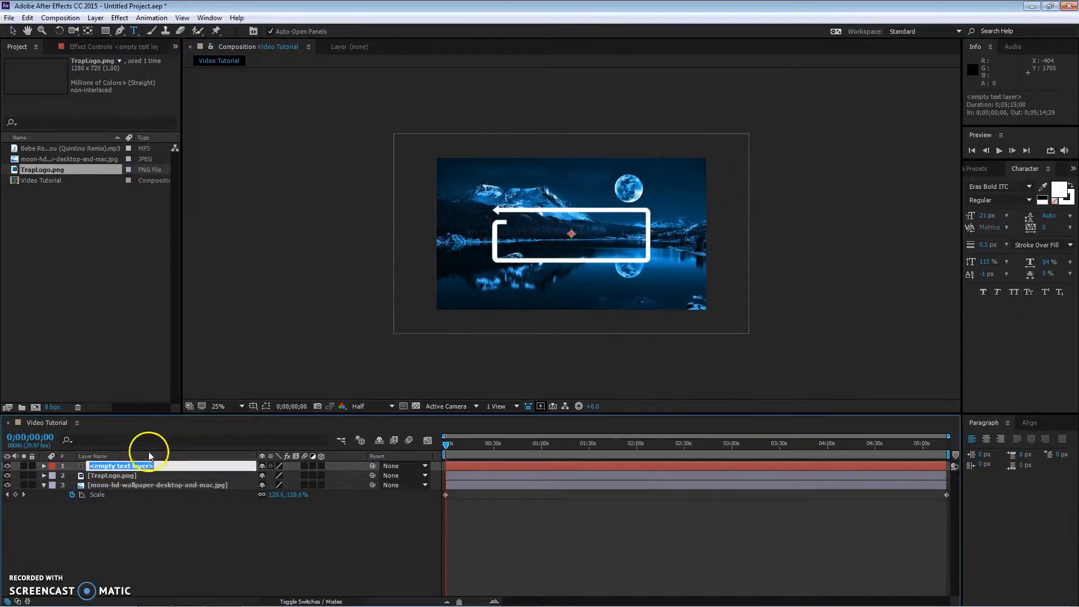
pyautogui.write('tIMER')
pyautogui.press('Return')
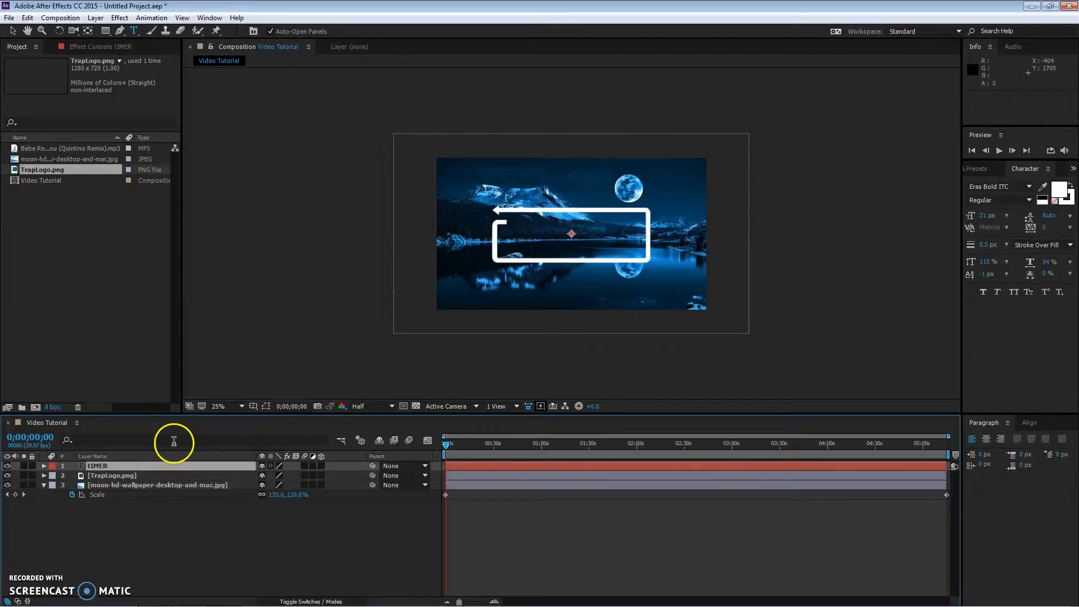
# Step: Rename the text layer Timer
pyautogui.rightClick(120, 464)
pyautogui.click(122, 460)
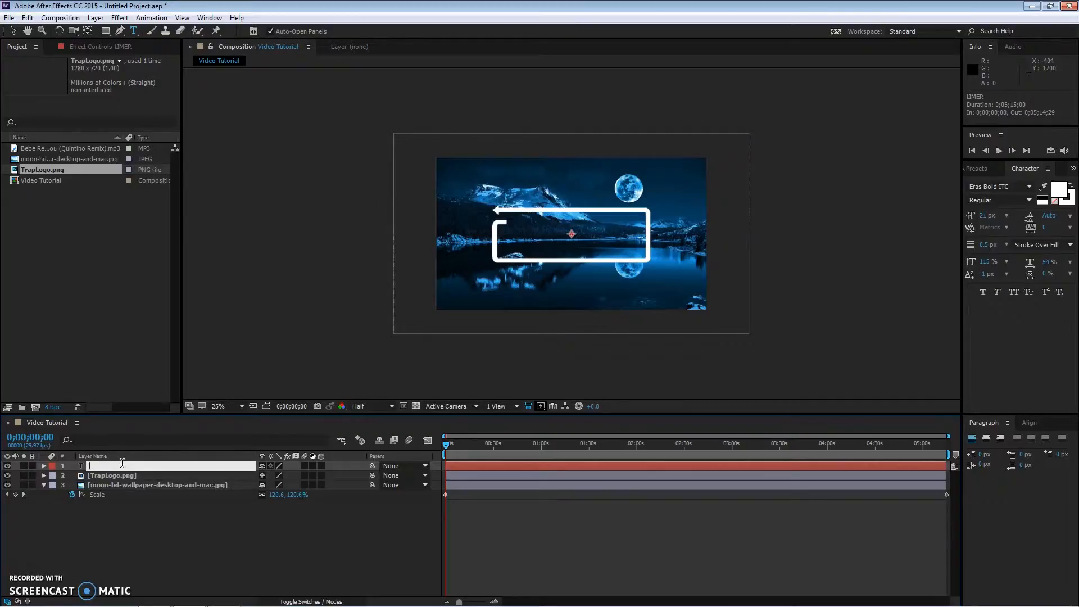
pyautogui.write('Timer')
pyautogui.press('Return')
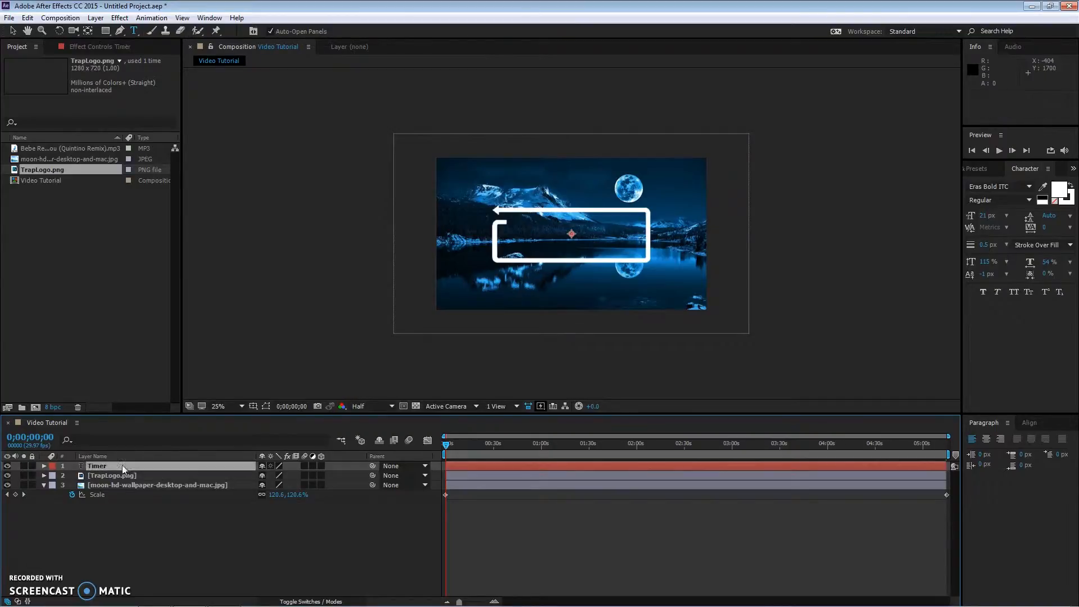
# Step: Add an expression to the Timer layer's Source Text containing sek = Math.floor(time%60); for a seconds counter
pyautogui.click(42, 468)
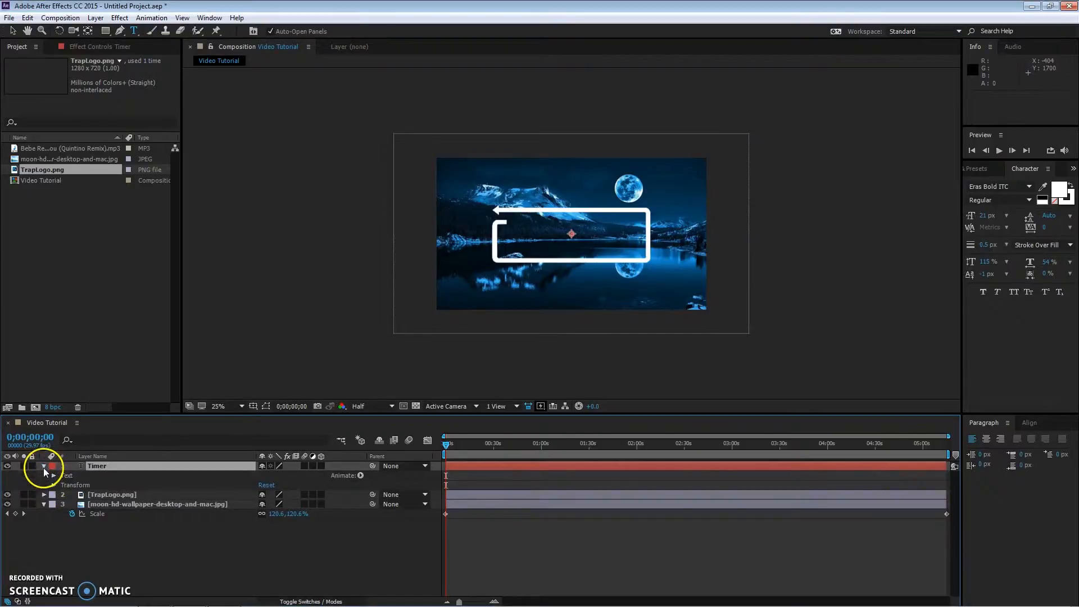
pyautogui.click(54, 476)
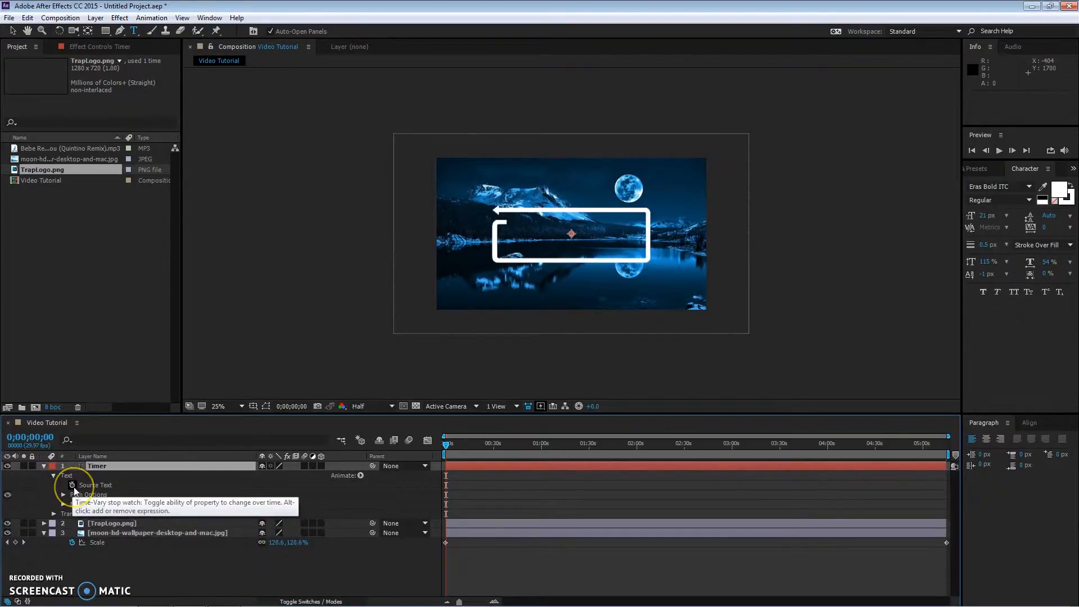
pyautogui.keyDown('alt'); pyautogui.click(73, 486); pyautogui.keyUp('alt')
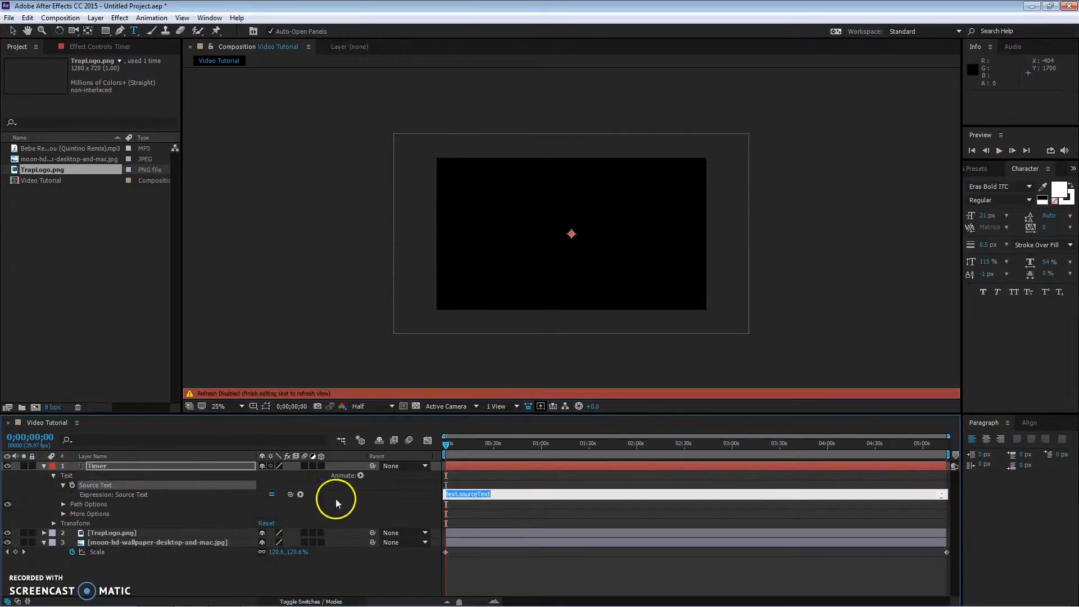
pyautogui.press('BackSpace')
pyautogui.click(507, 481)
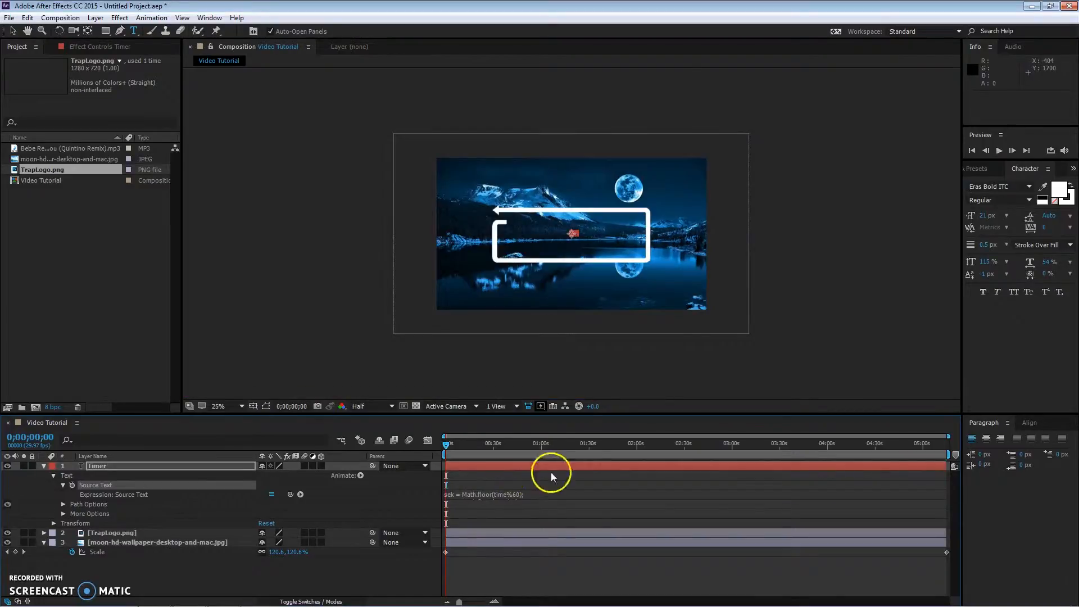
# Step: Move the timer text up above the logo's upper-left corner
pyautogui.click(578, 236)
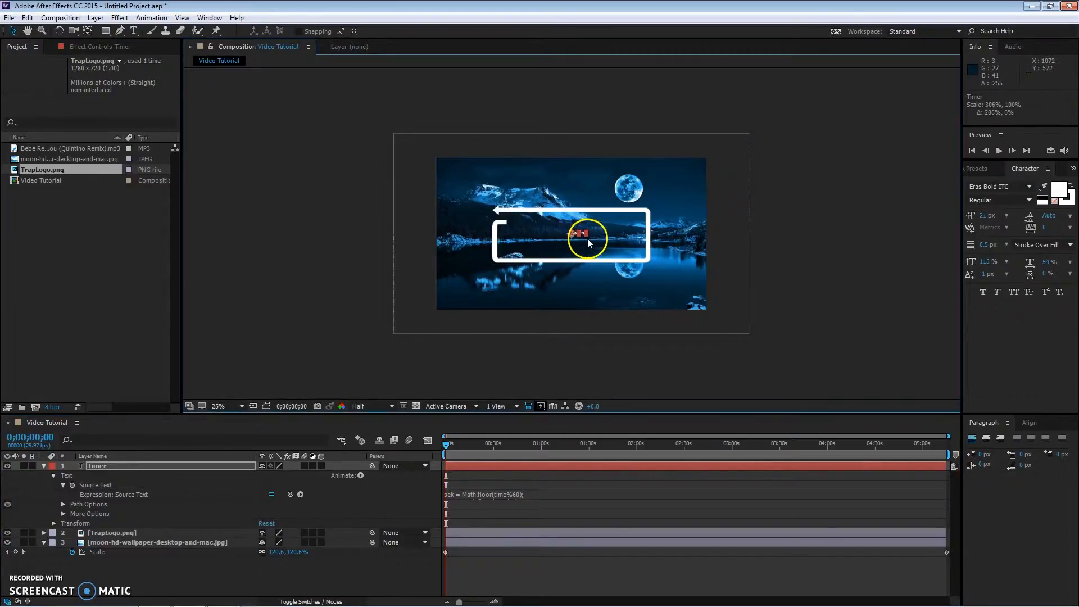
pyautogui.moveTo(588, 232); pyautogui.dragTo(515, 201)
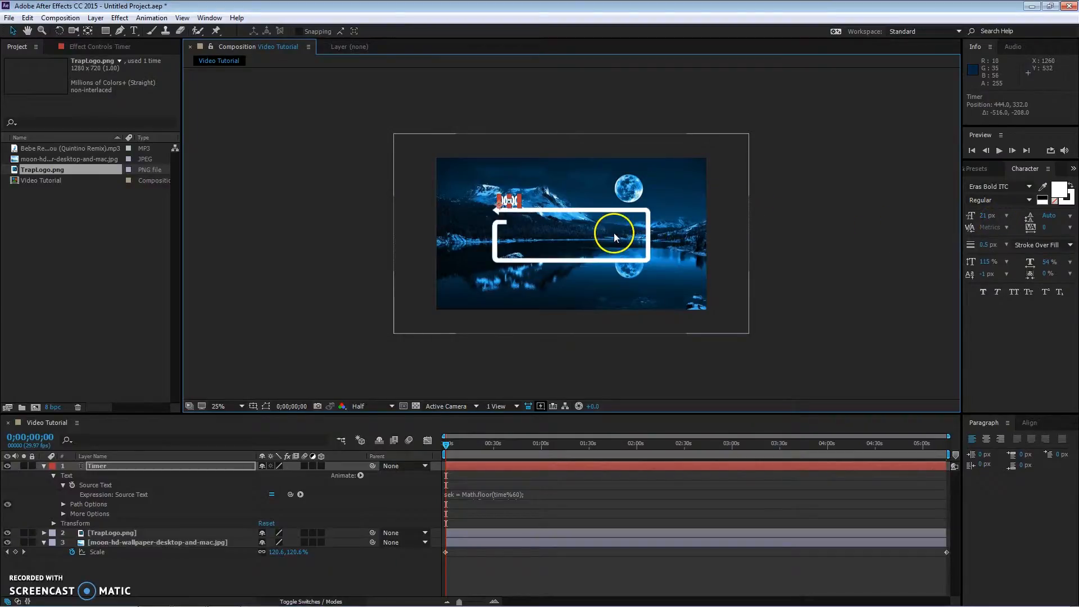
# Step: Create an empty text layer and rename it Song Name
pyautogui.click(42, 466)
pyautogui.rightClick(96, 531)
pyautogui.moveTo(147, 424)
pyautogui.click(278, 445)
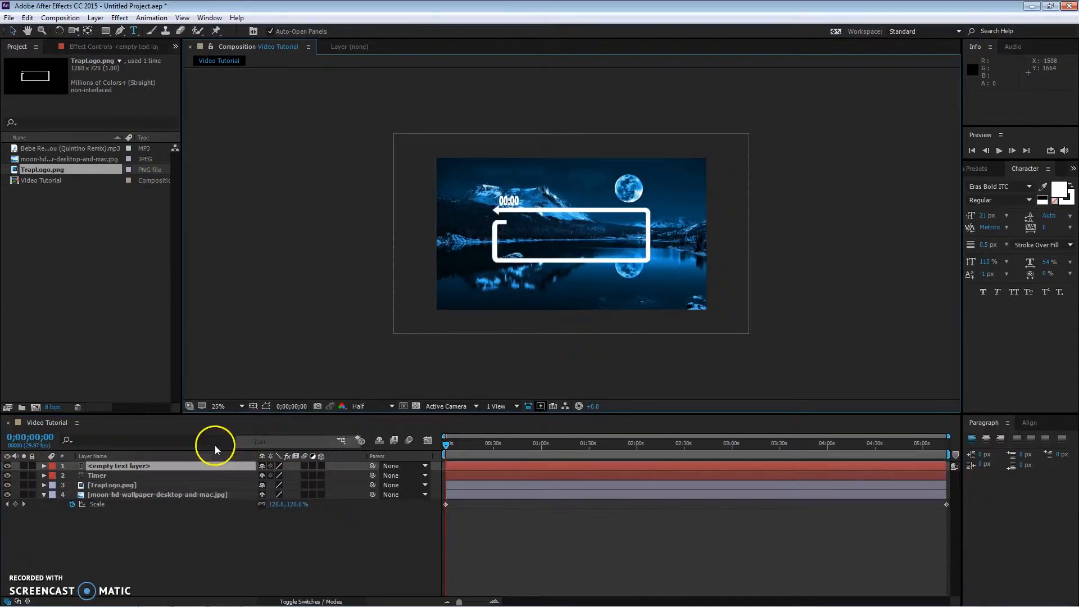
pyautogui.rightClick(109, 467)
pyautogui.click(204, 477)
pyautogui.write('Song Name')
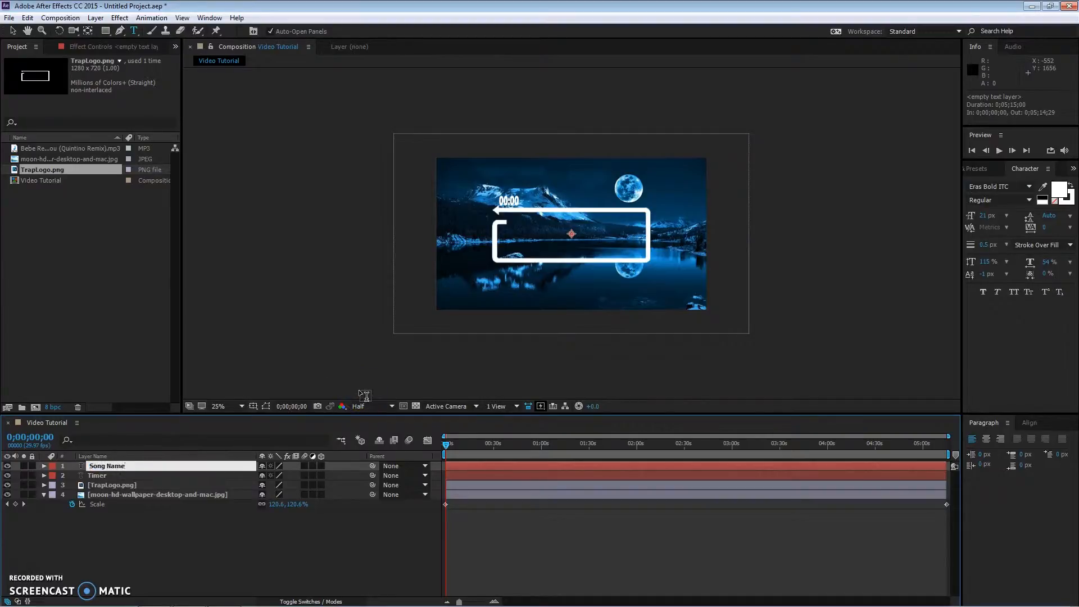
pyautogui.press('Return')
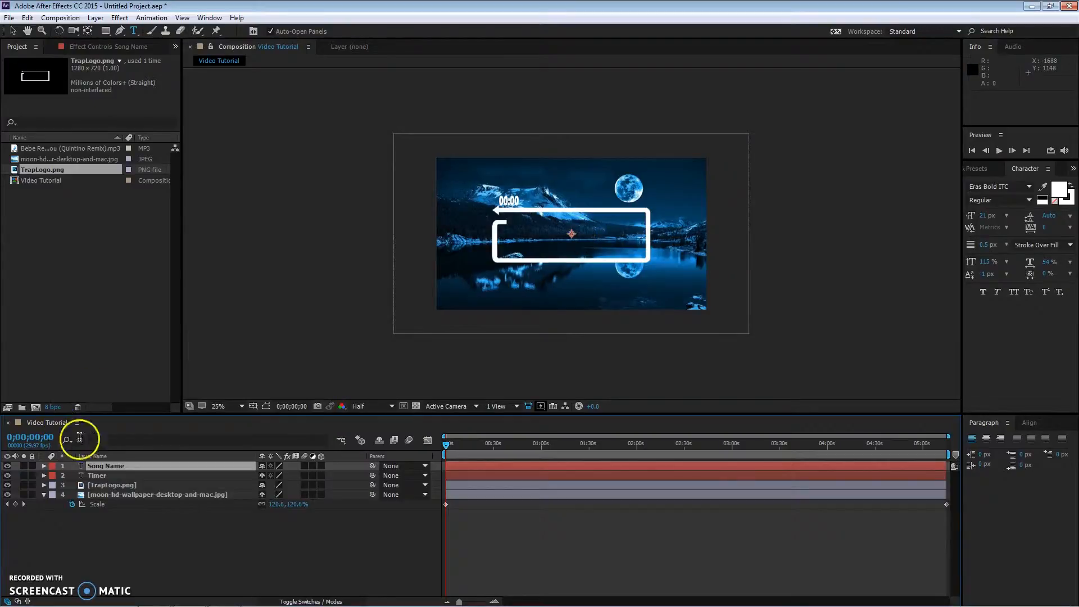
# Step: Type Song Name as a new text in the middle of the logo frame and delete the empty text layer
pyautogui.click(572, 235)
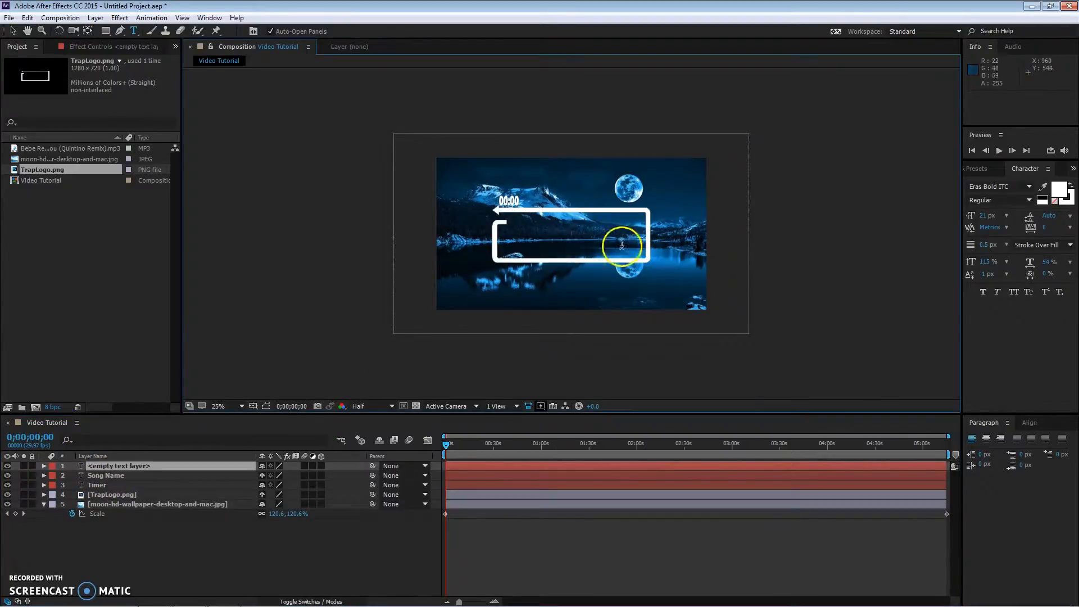
pyautogui.write('Song Name 2')
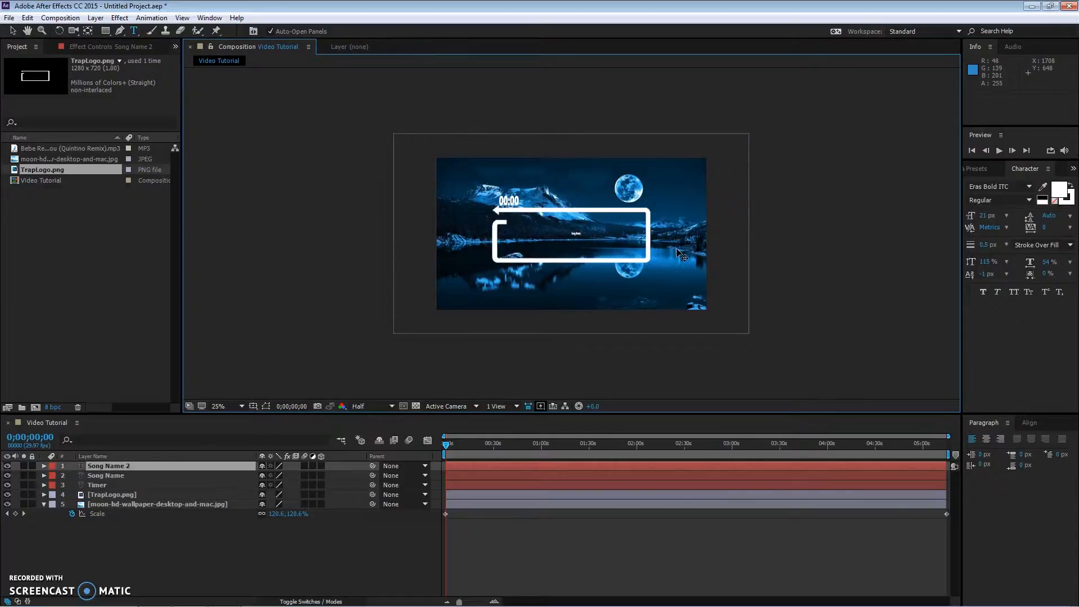
pyautogui.click(123, 475)
pyautogui.press('Delete')
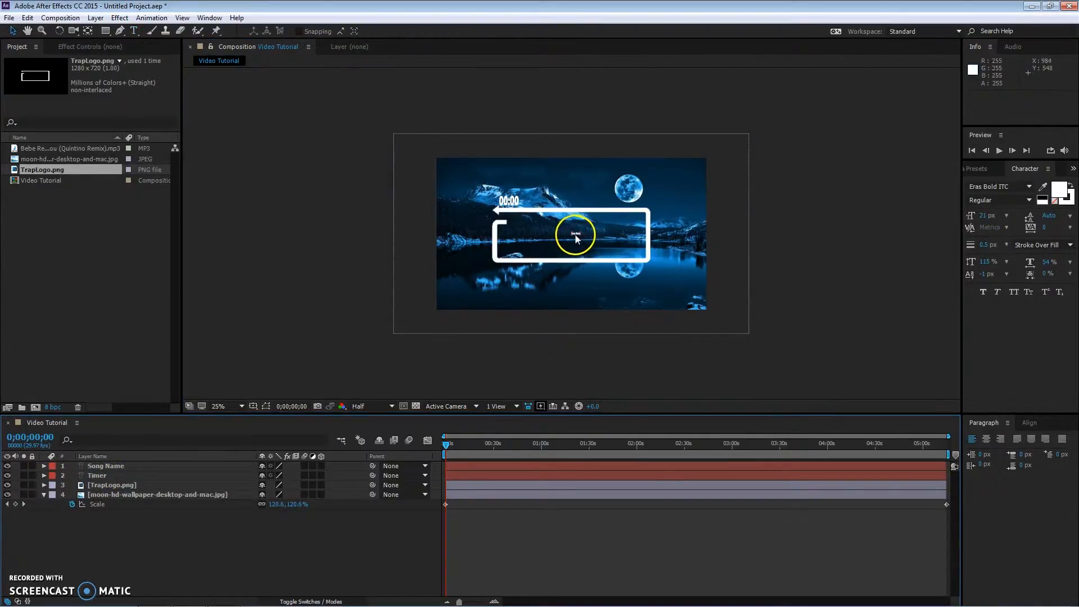
# Step: Move the Song Name text up beside the moon near the composition's upper-right area
pyautogui.click(576, 235)
pyautogui.moveTo(581, 237); pyautogui.dragTo(638, 197)
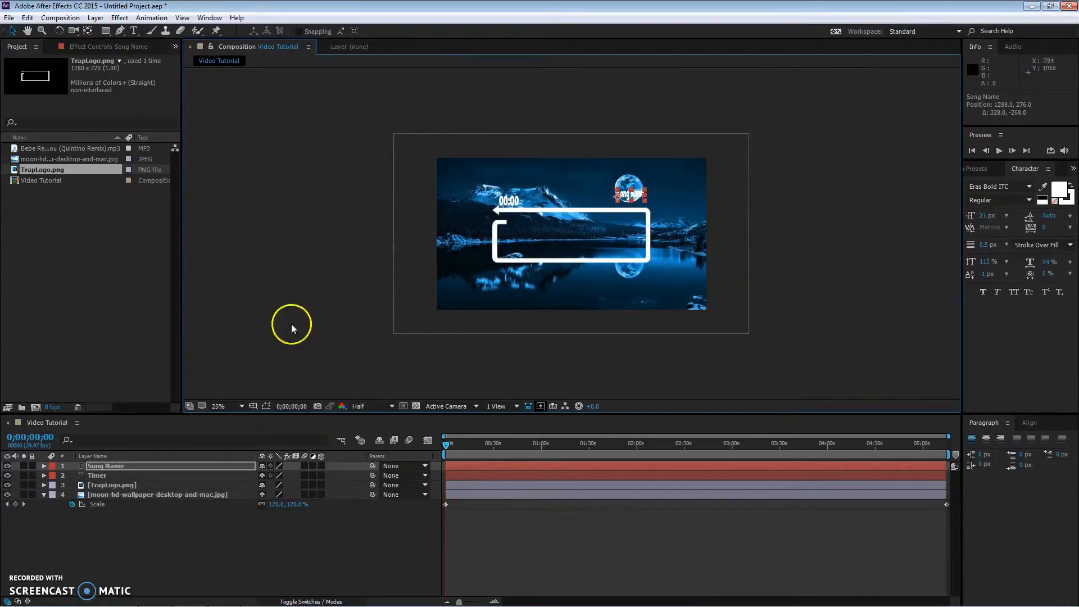
# Step: Add a new text layer reading Author Name just below the Song Name text
pyautogui.click(133, 30)
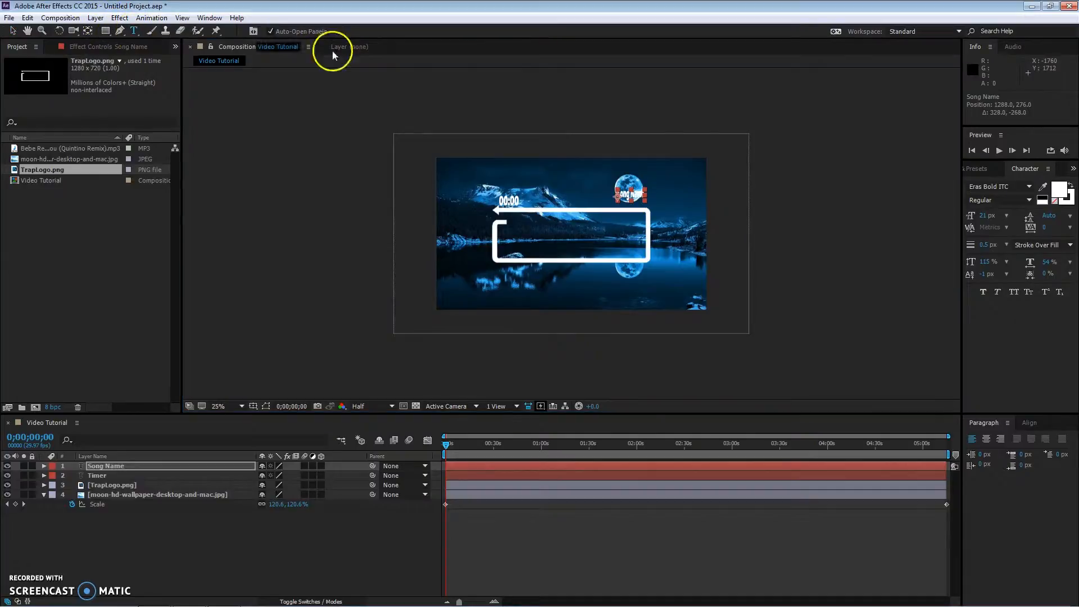
pyautogui.click(624, 207)
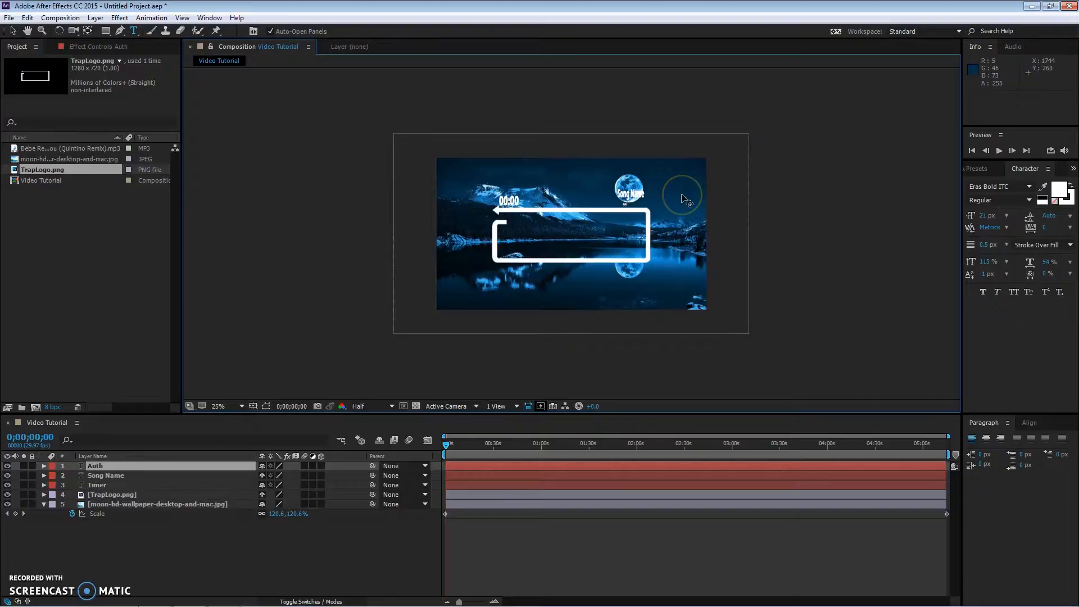
pyautogui.write('Author Namevv')
pyautogui.click(652, 214)
pyautogui.press('v')
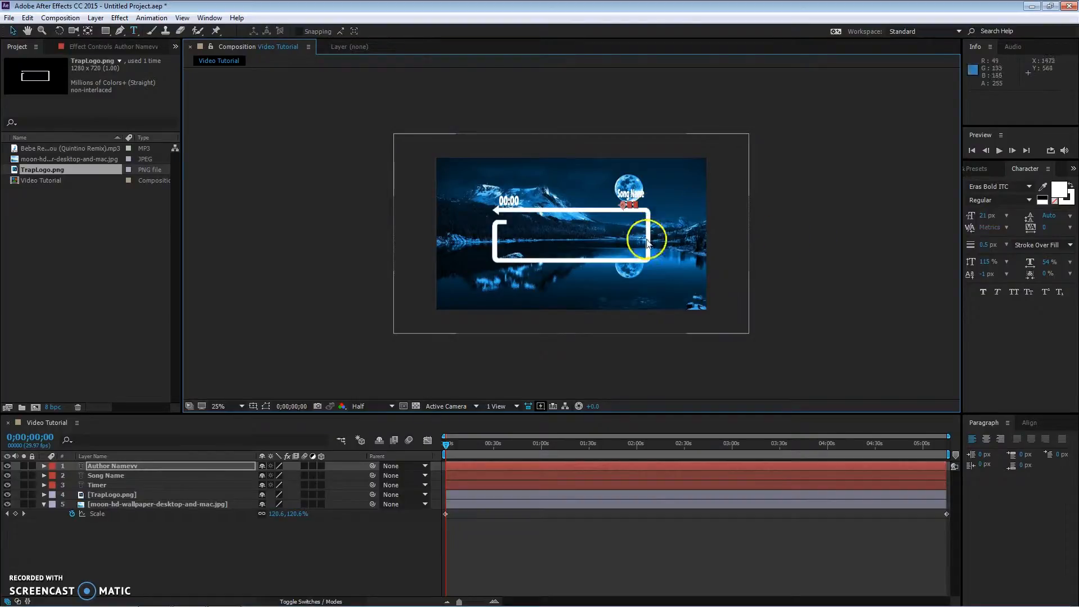
pyautogui.moveTo(638, 210); pyautogui.dragTo(640, 204)
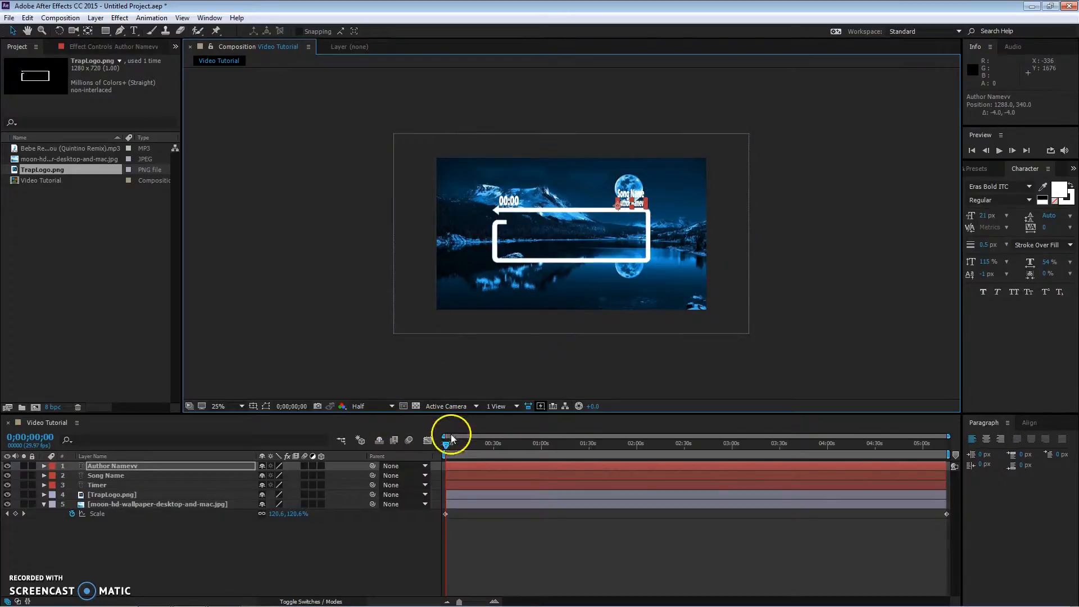
# Step: Select the Song Name and Author Name layers and reveal their Position properties
pyautogui.click(106, 475)
pyautogui.keyDown('ctrl'); pyautogui.click(110, 467); pyautogui.keyUp('ctrl')
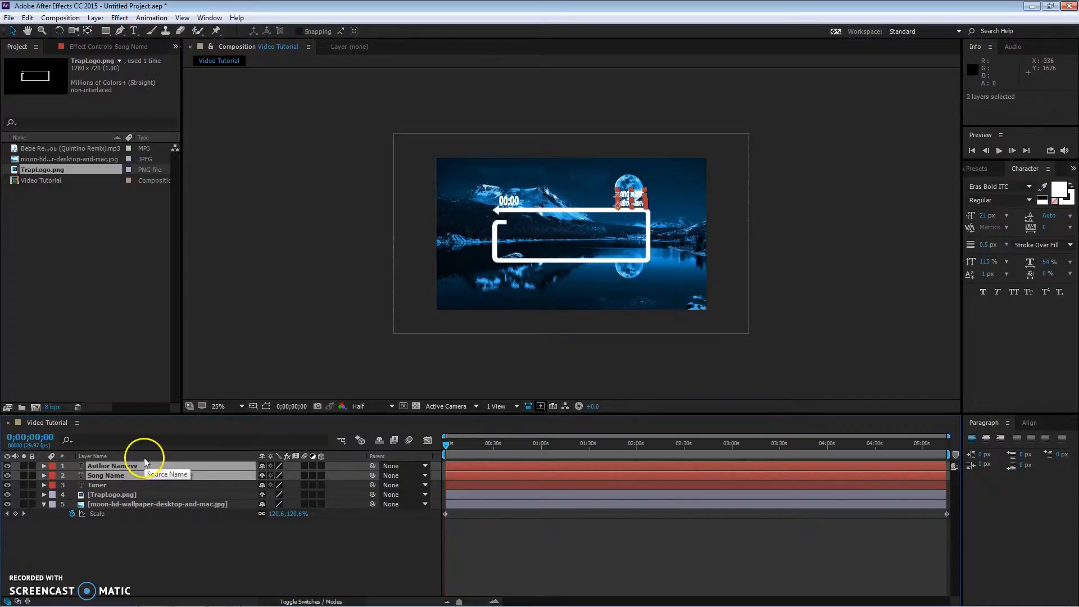
pyautogui.press('p')
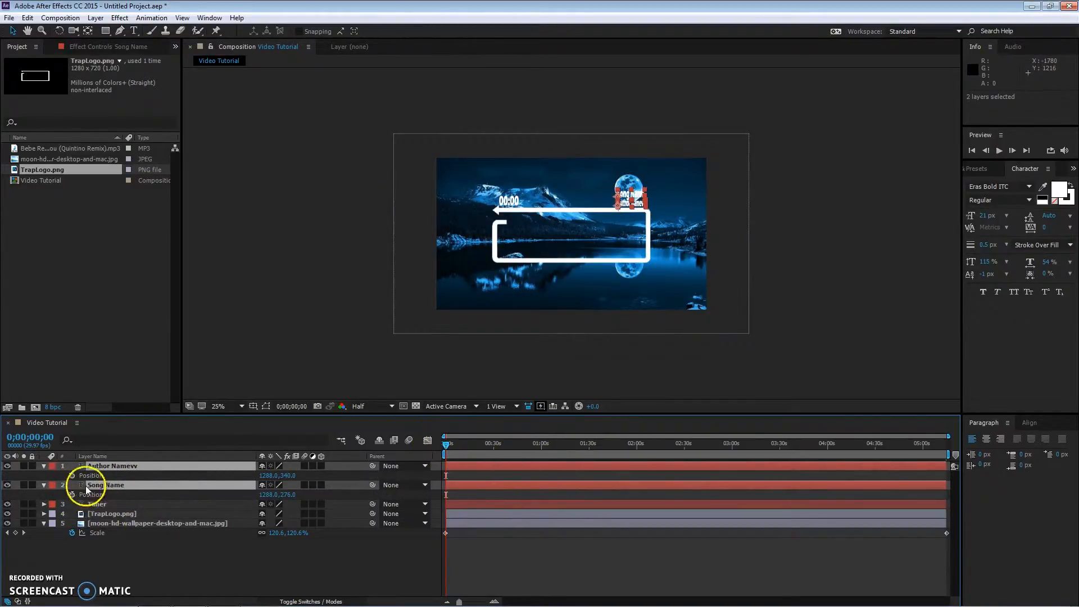
# Step: Edit the Author Name text to remove the extra trailing characters so it reads Author Name
pyautogui.click(201, 574)
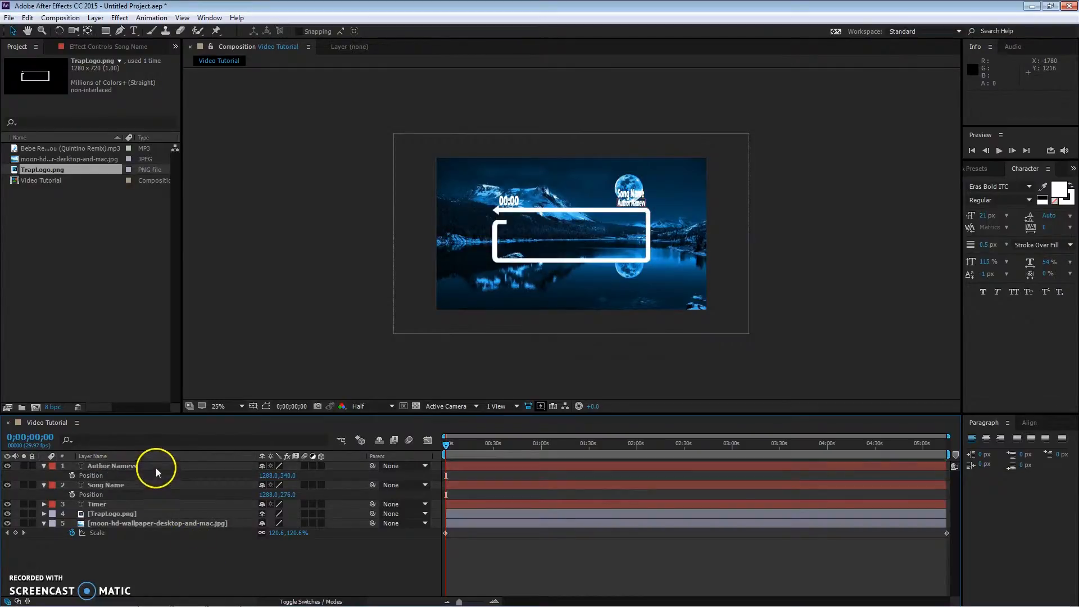
pyautogui.click(154, 467)
pyautogui.click(647, 211)
pyautogui.hotkey('ctrl', 't')
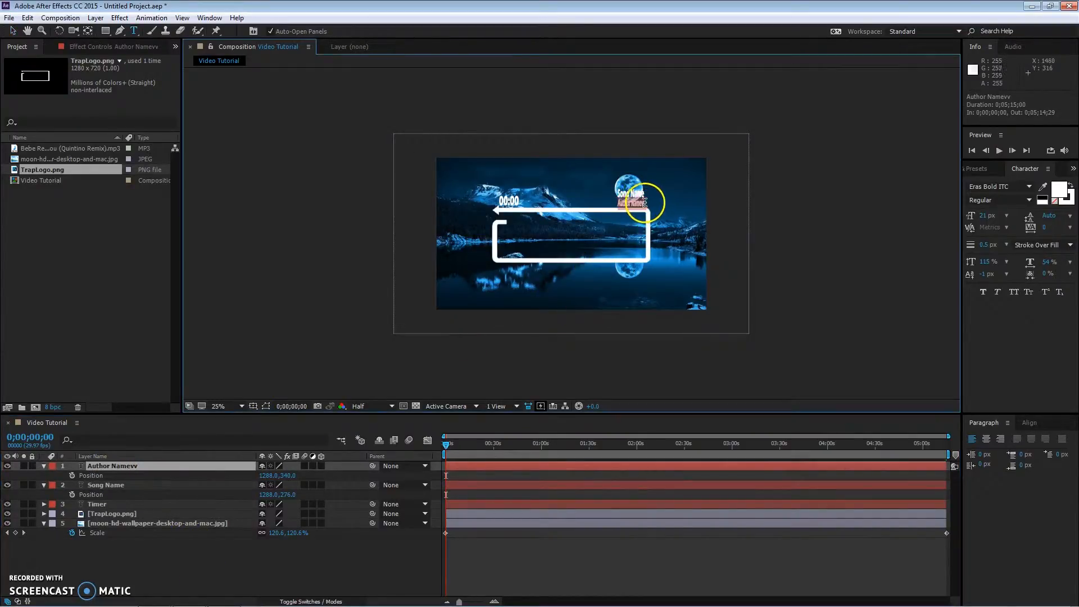
pyautogui.press('BackSpace')
pyautogui.press('BackSpace')
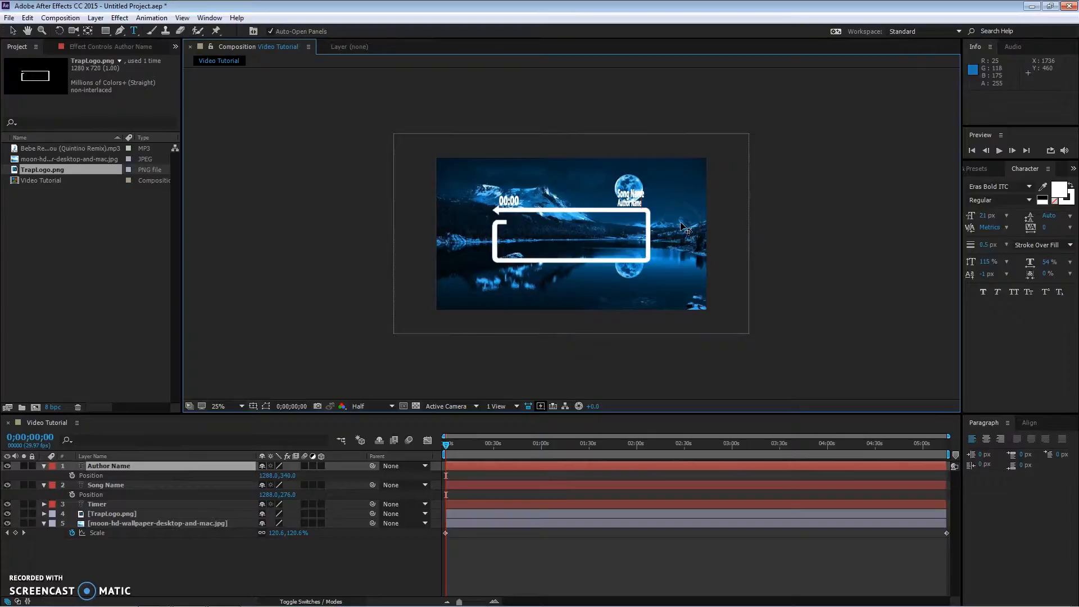
pyautogui.click(182, 569)
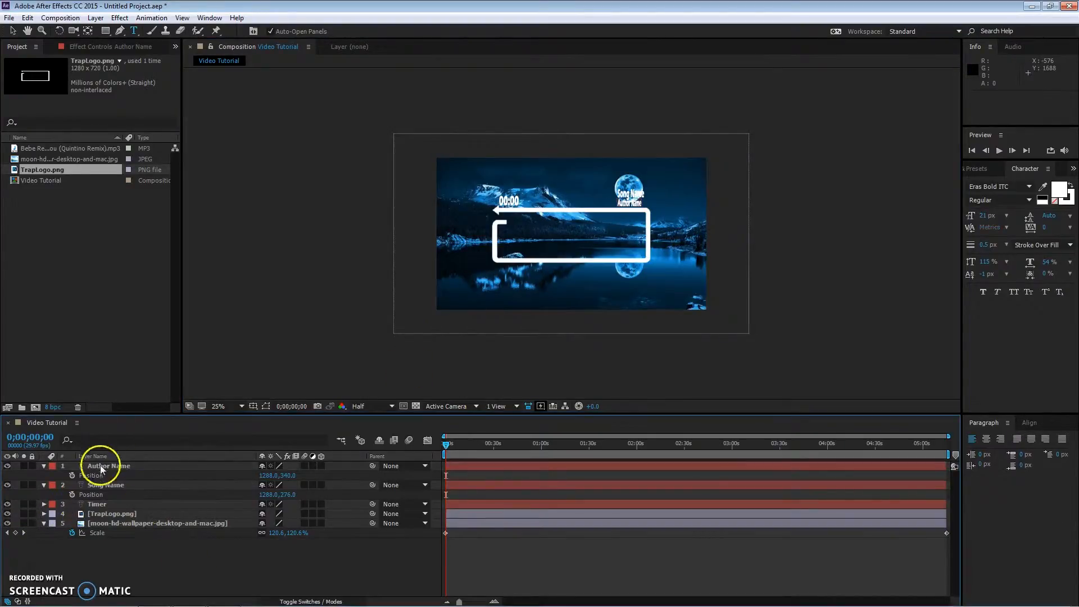
# Step: Set Position keyframes on both name layers at the start with X at 1955, off-screen right
pyautogui.click(101, 468)
pyautogui.keyDown('ctrl'); pyautogui.click(109, 486); pyautogui.keyUp('ctrl')
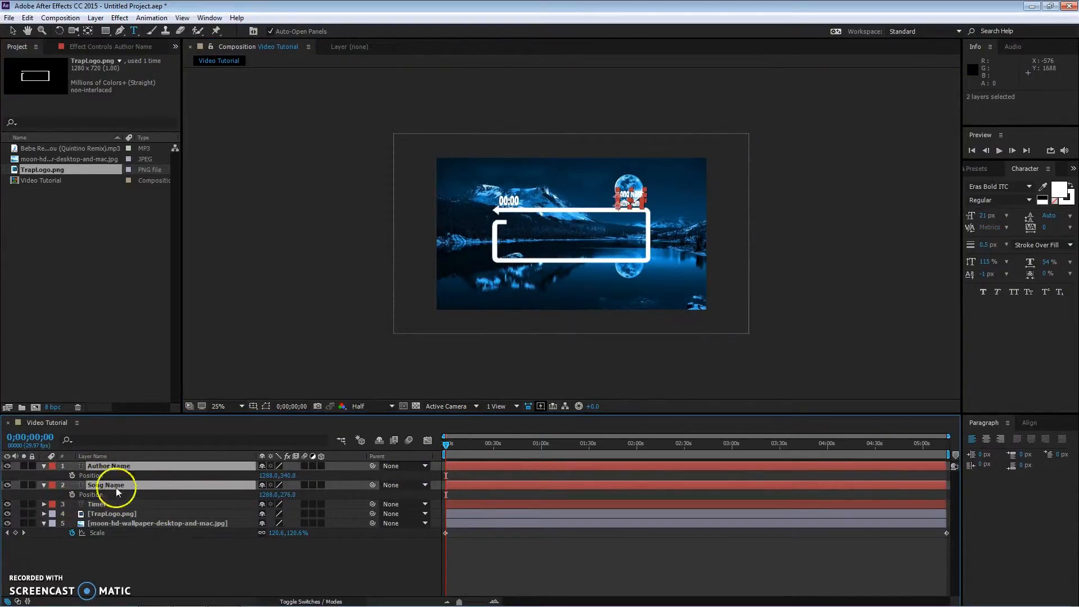
pyautogui.click(71, 475)
pyautogui.moveTo(266, 477); pyautogui.dragTo(638, 474)
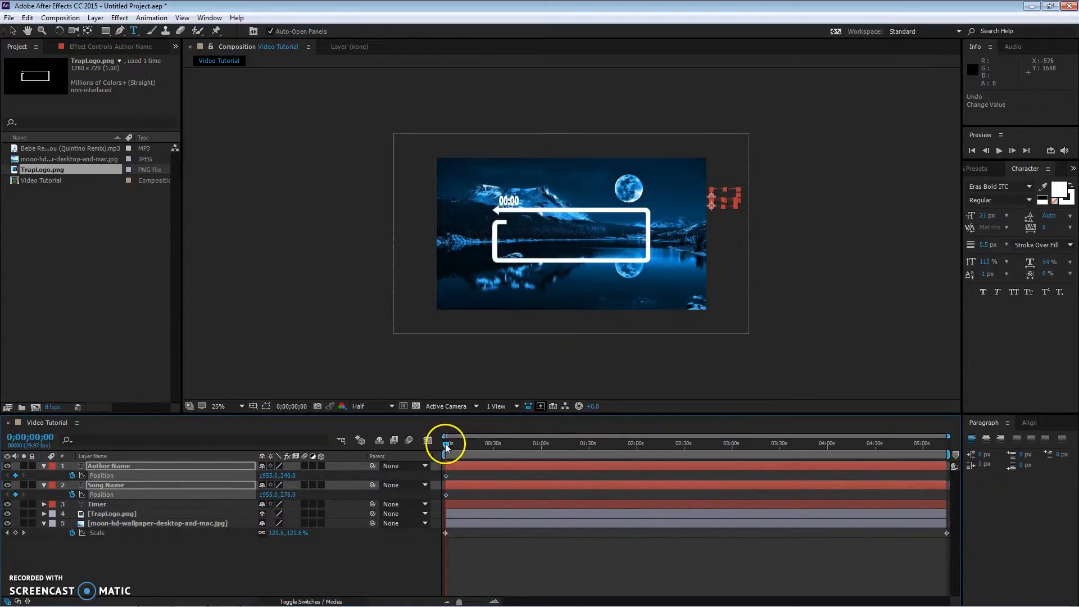
# Step: At 0;00;03;05 set both name layers' X position back to 1298, then preview from the start
pyautogui.moveTo(447, 447); pyautogui.dragTo(451, 448)
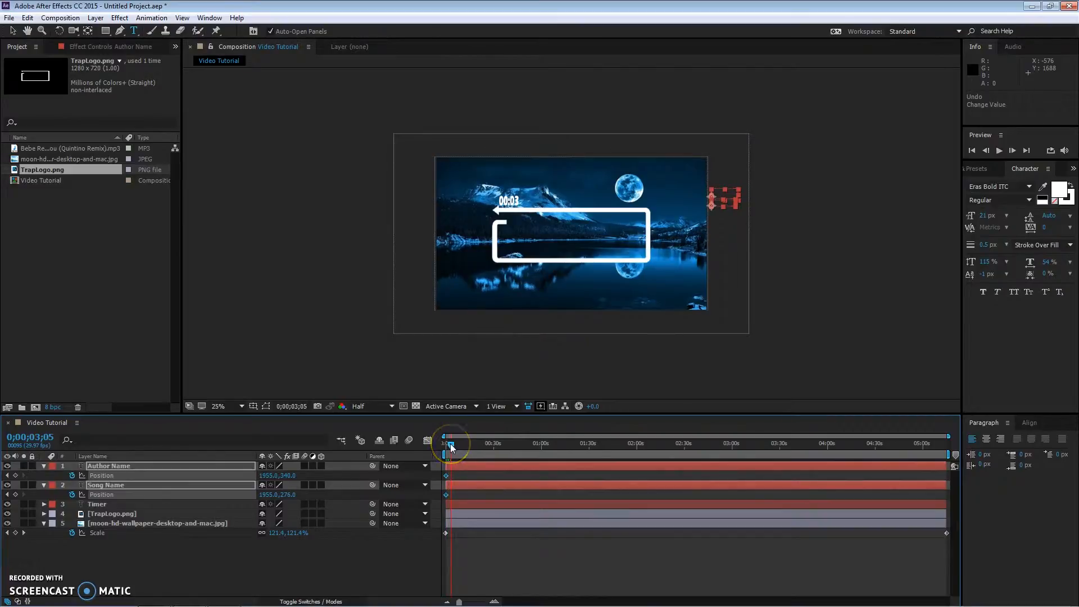
pyautogui.moveTo(282, 477); pyautogui.dragTo(17, 475)
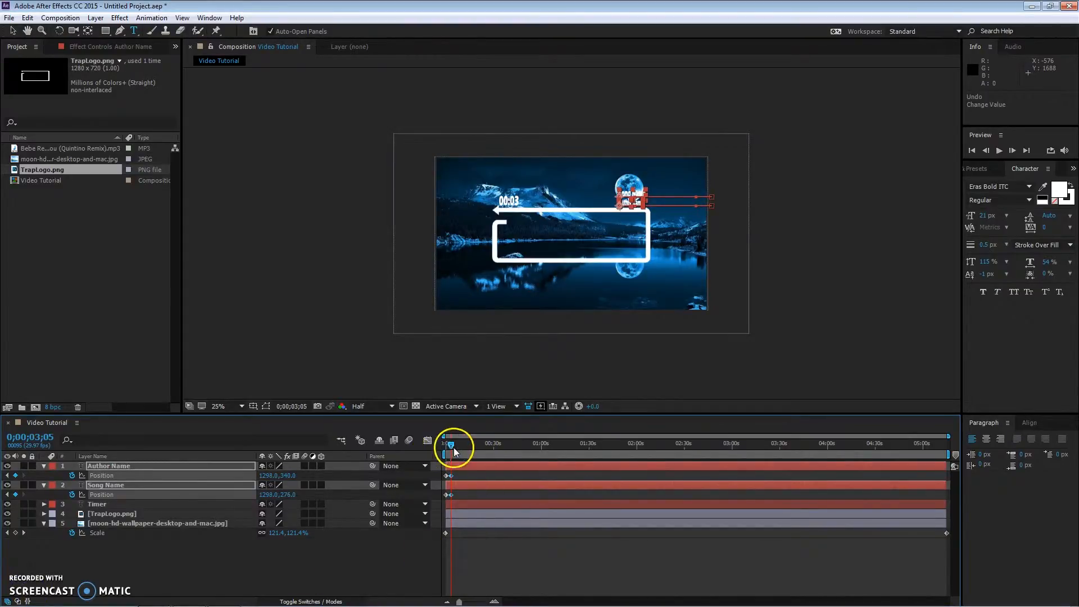
pyautogui.moveTo(452, 449); pyautogui.dragTo(438, 456)
pyautogui.press('space')
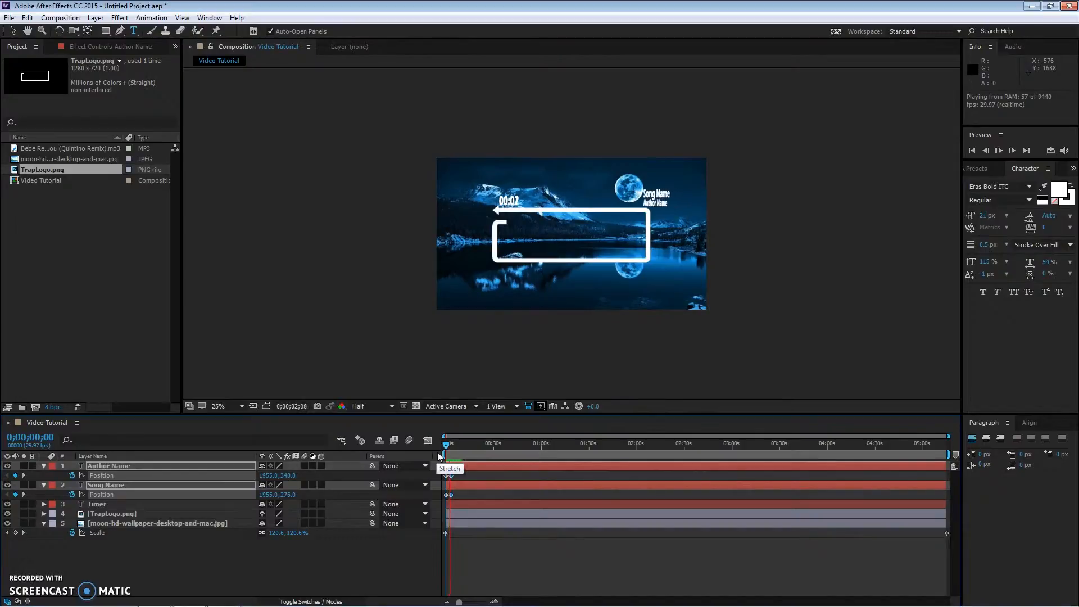
# Step: Apply Easy Ease In to the Author Name layer's Position keyframes
pyautogui.moveTo(480, 474); pyautogui.dragTo(444, 473)
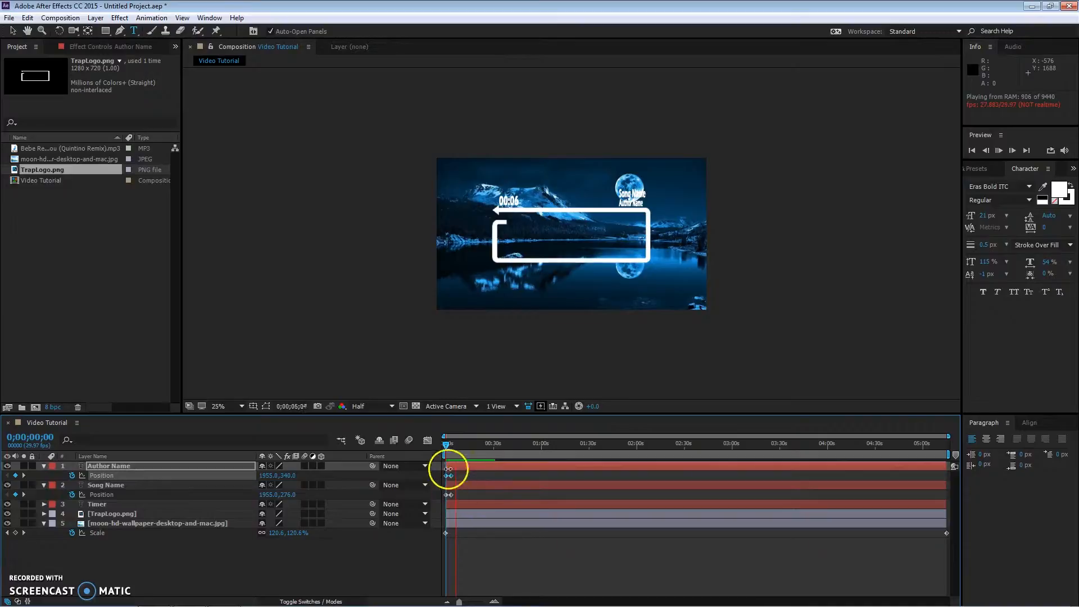
pyautogui.rightClick(449, 475)
pyautogui.moveTo(505, 465)
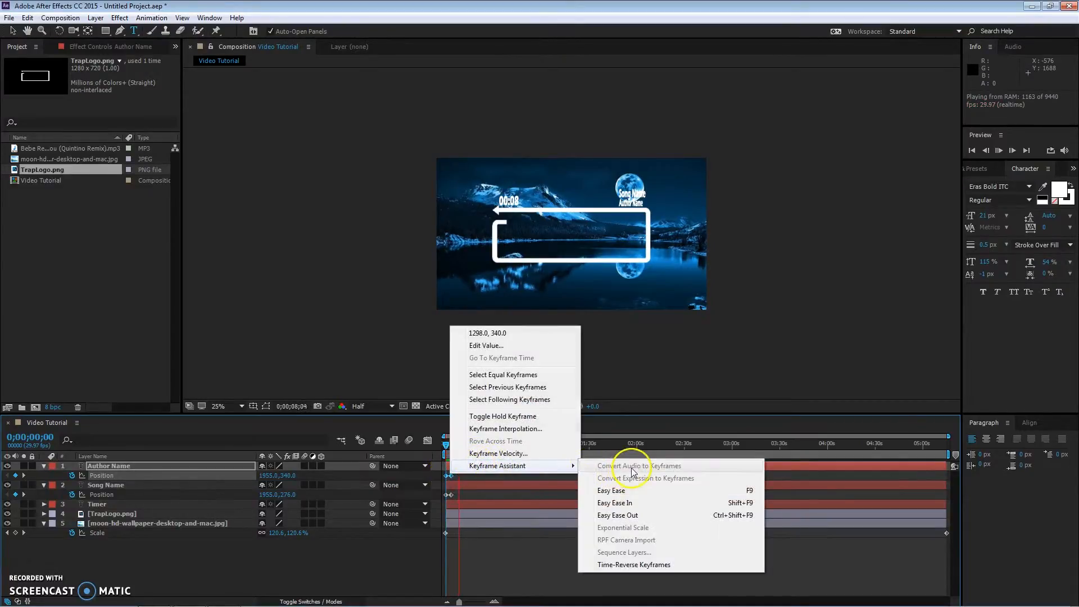
pyautogui.click(634, 503)
# Step: Apply Easy Ease In to the Song Name layer's Position keyframes
pyautogui.moveTo(467, 492); pyautogui.dragTo(443, 494)
pyautogui.rightClick(450, 494)
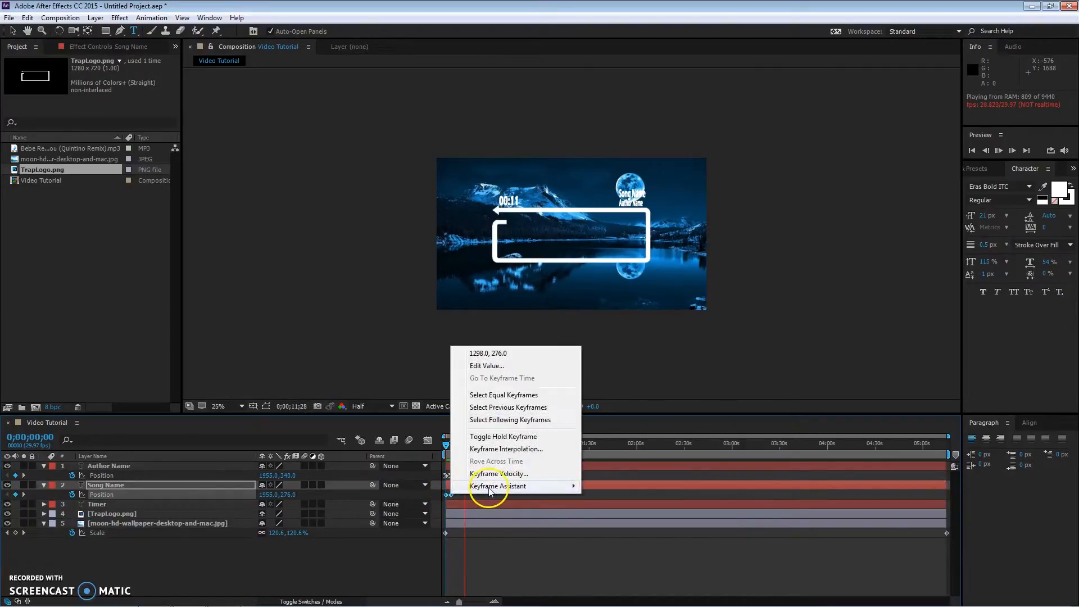
pyautogui.click(607, 509)
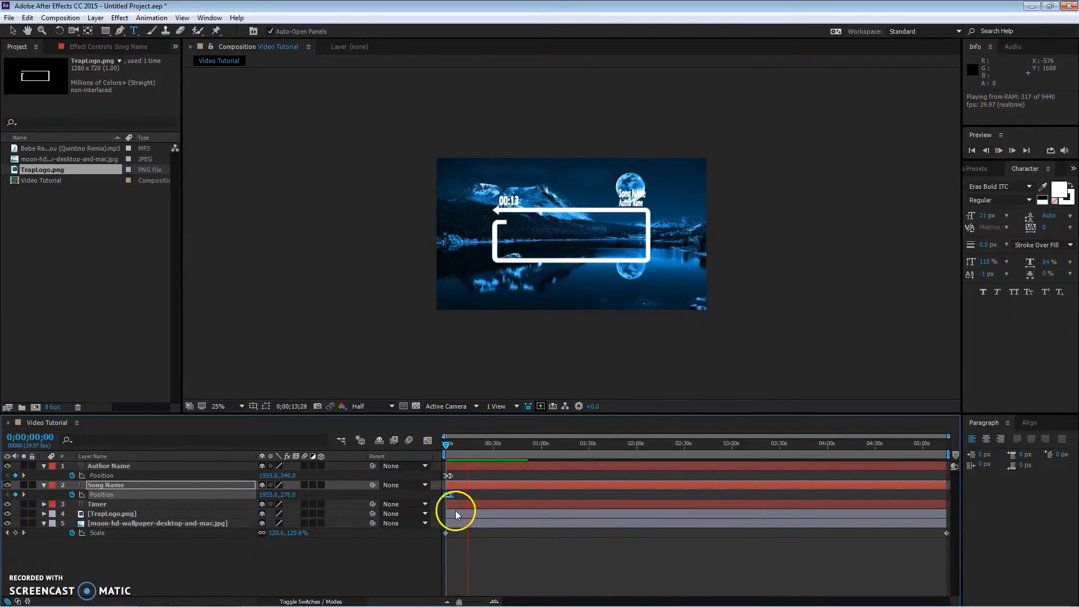
pyautogui.rightClick(448, 492)
pyautogui.moveTo(506, 487)
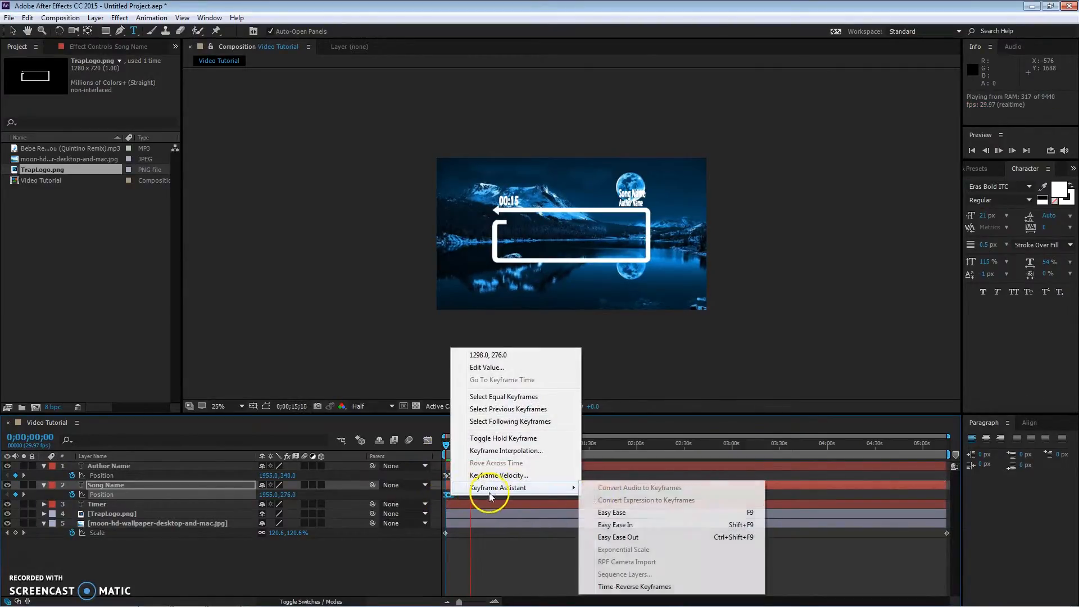
pyautogui.click(649, 527)
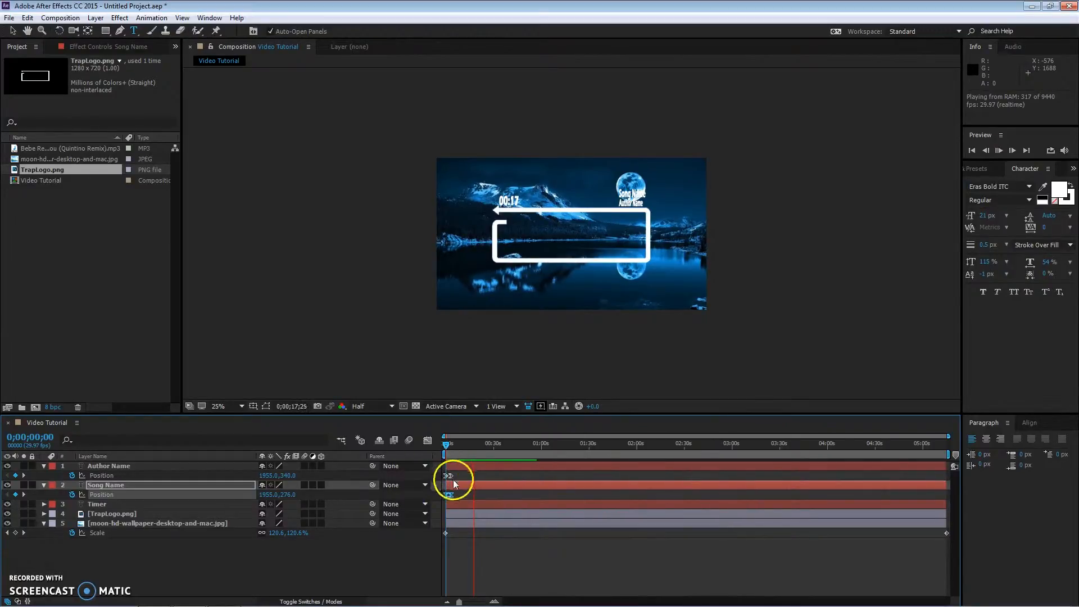
# Step: Preview the slide-in animation of the name texts from the start
pyautogui.moveTo(446, 442); pyautogui.dragTo(451, 453)
pyautogui.press('space')
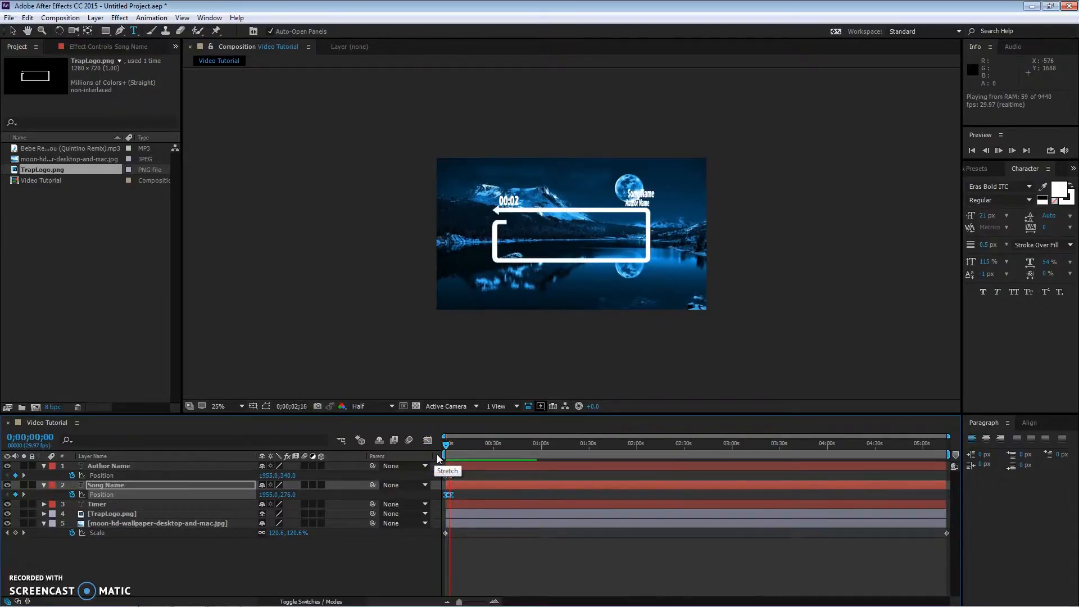
pyautogui.click(497, 504)
pyautogui.click(480, 475)
pyautogui.click(448, 455)
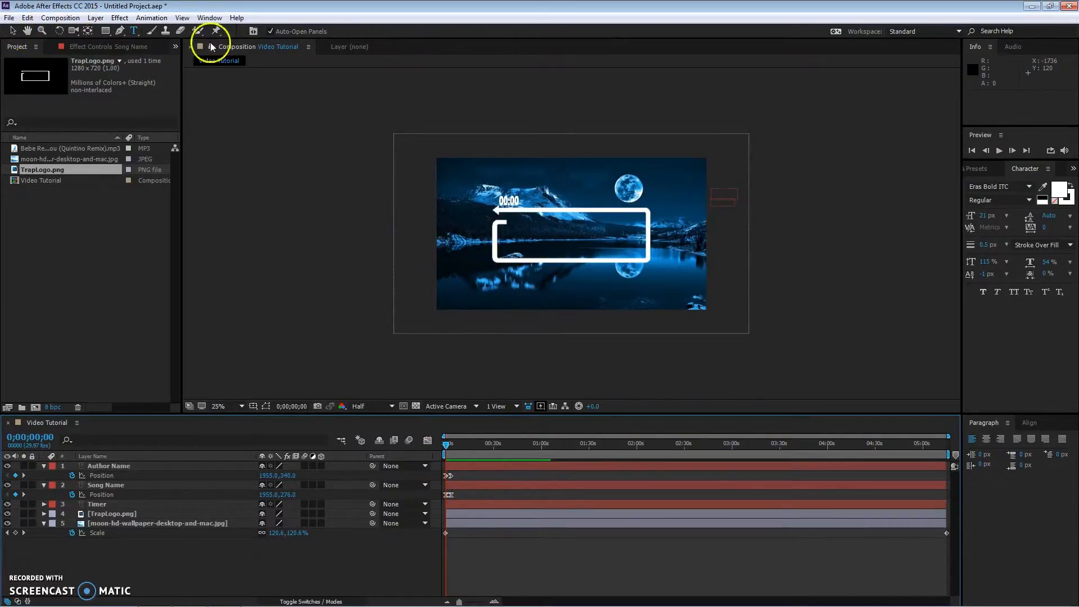
# Step: Add a 55 px text layer reading ADD TEXT inside the logo frame
pyautogui.click(508, 241)
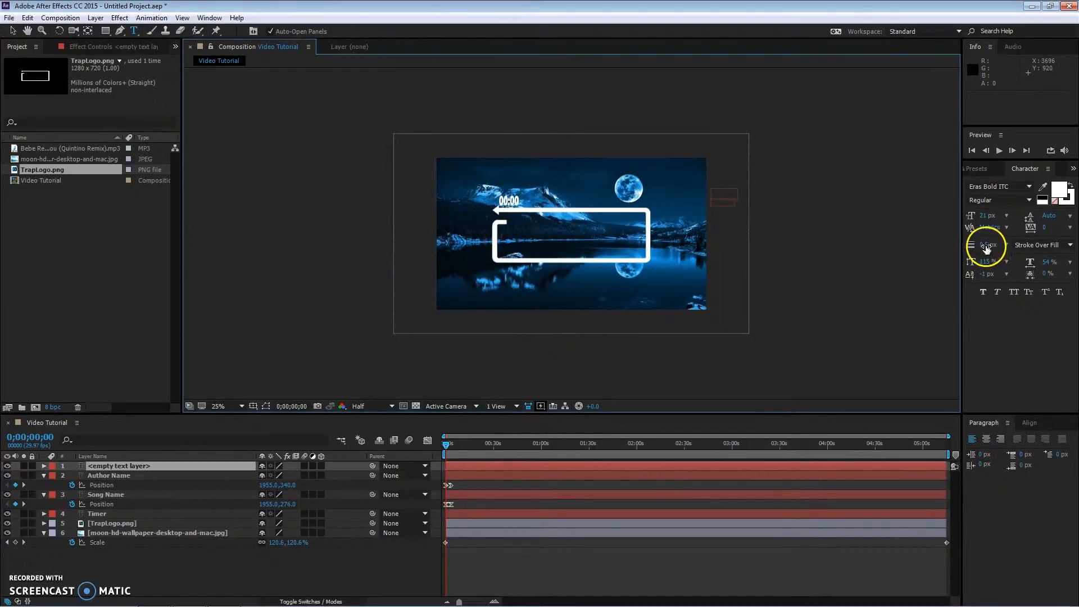
pyautogui.moveTo(984, 219); pyautogui.dragTo(1005, 216)
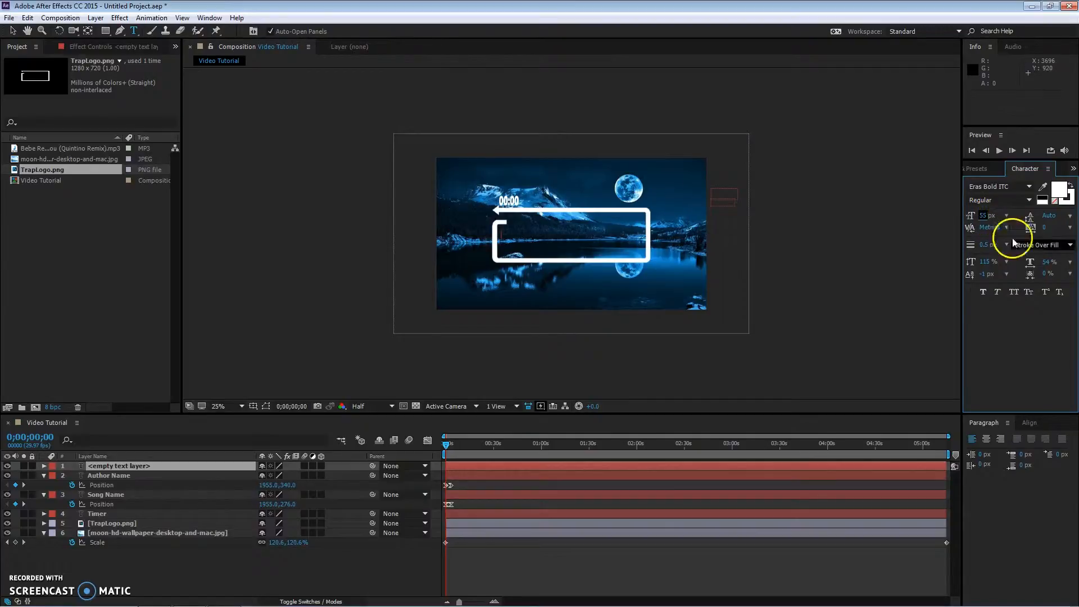
pyautogui.write('A')
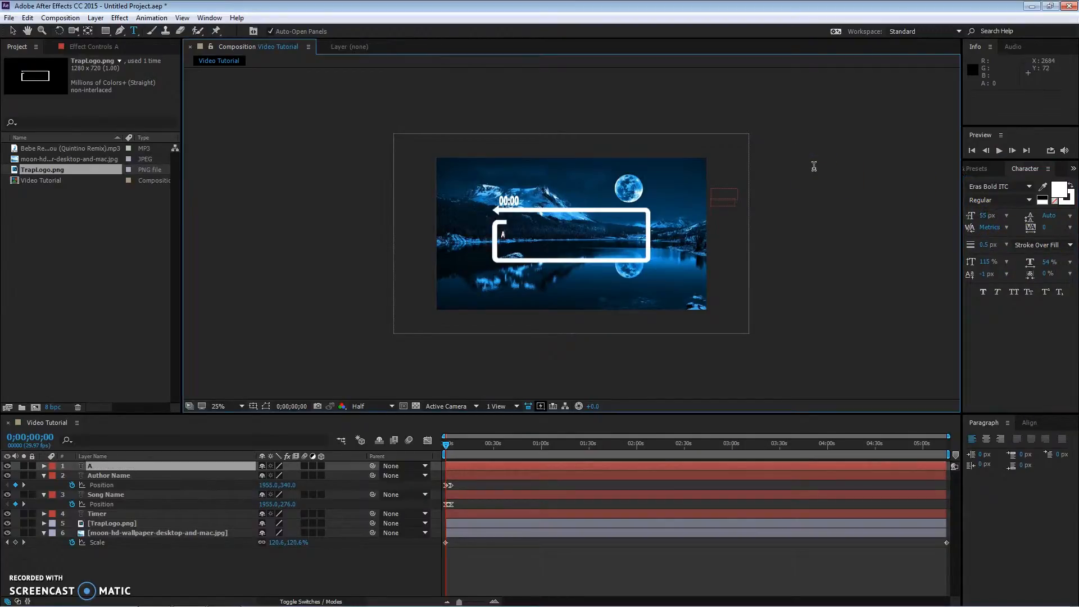
pyautogui.write('DD TEXTcv')
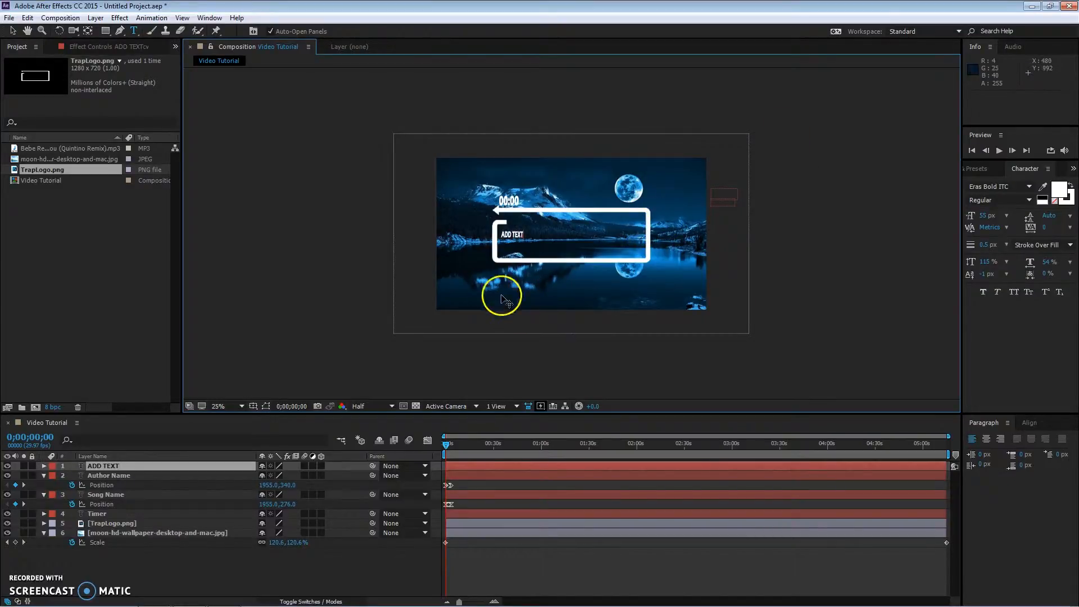
pyautogui.press('BackSpace')
pyautogui.press('BackSpace')
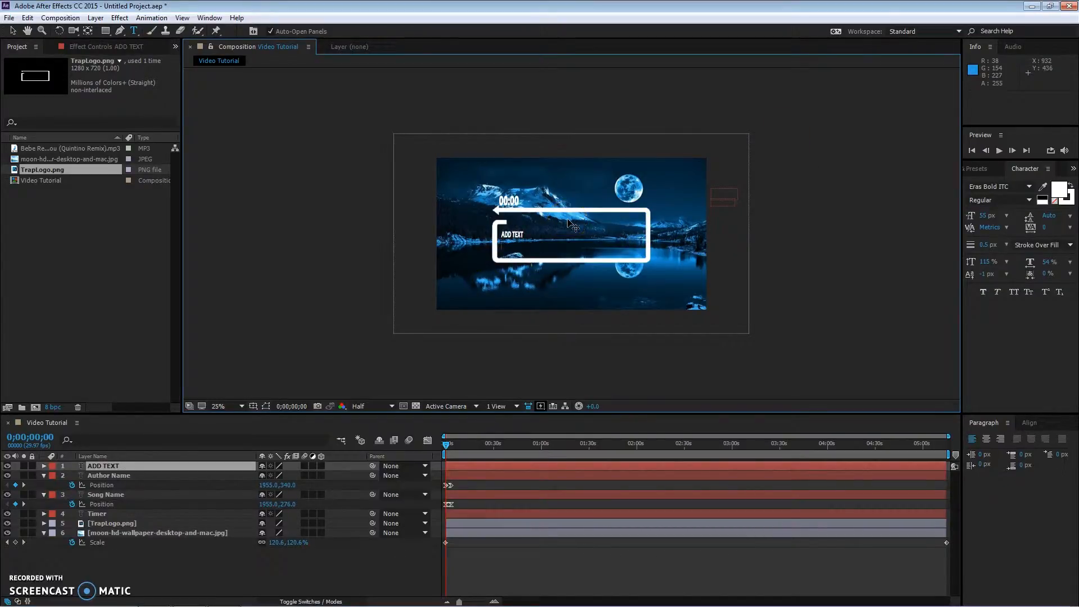
# Step: Move the ADD TEXT layer so it sits centred inside the logo frame
pyautogui.moveTo(572, 225); pyautogui.dragTo(525, 240)
pyautogui.press('v')
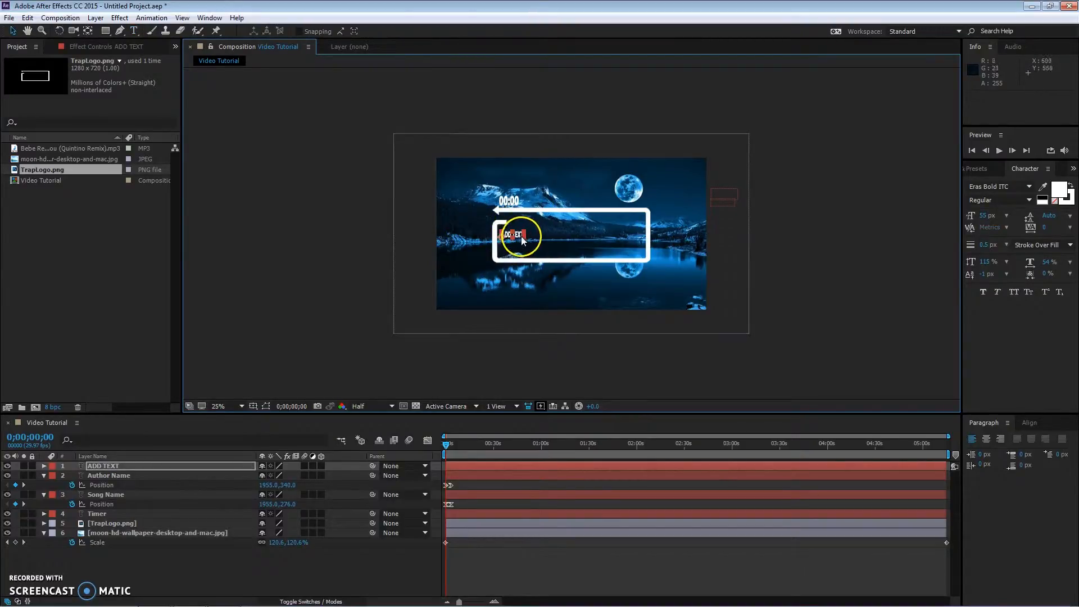
pyautogui.hotkey('ctrl', 'shift', 'a')
pyautogui.click(520, 237)
pyautogui.moveTo(523, 237); pyautogui.dragTo(581, 243)
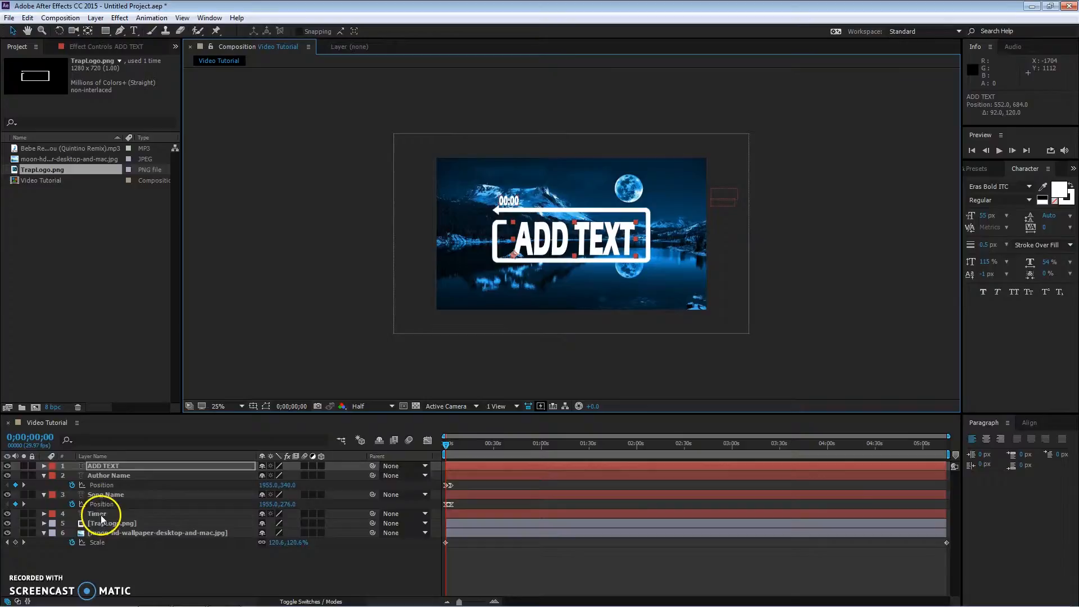
# Step: Pre-compose the ADD TEXT, name, timer and logo layers into a new composition named Zoom In
pyautogui.click(44, 495)
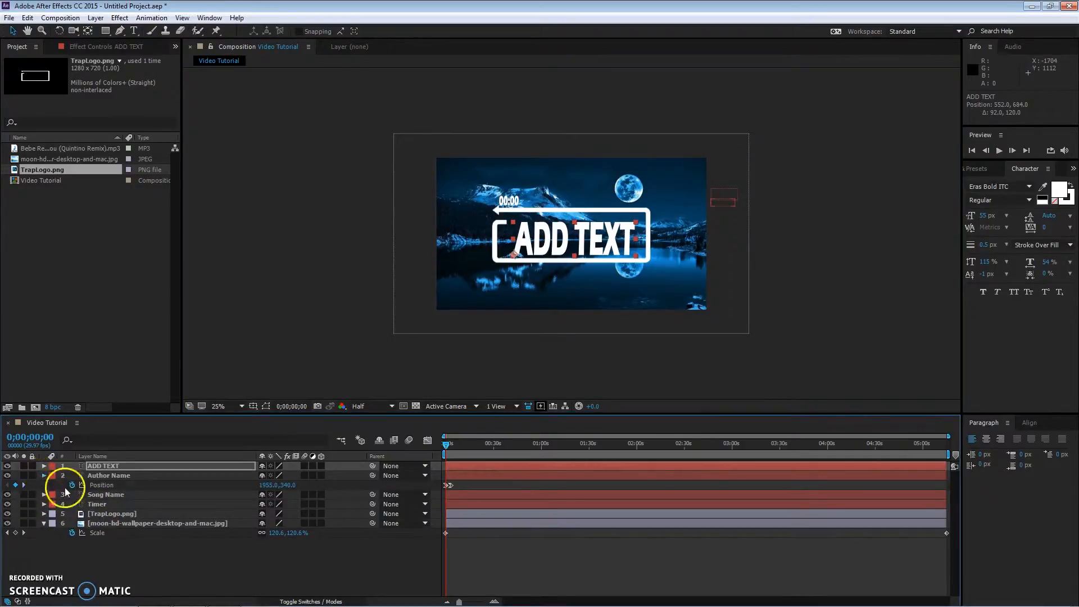
pyautogui.click(44, 475)
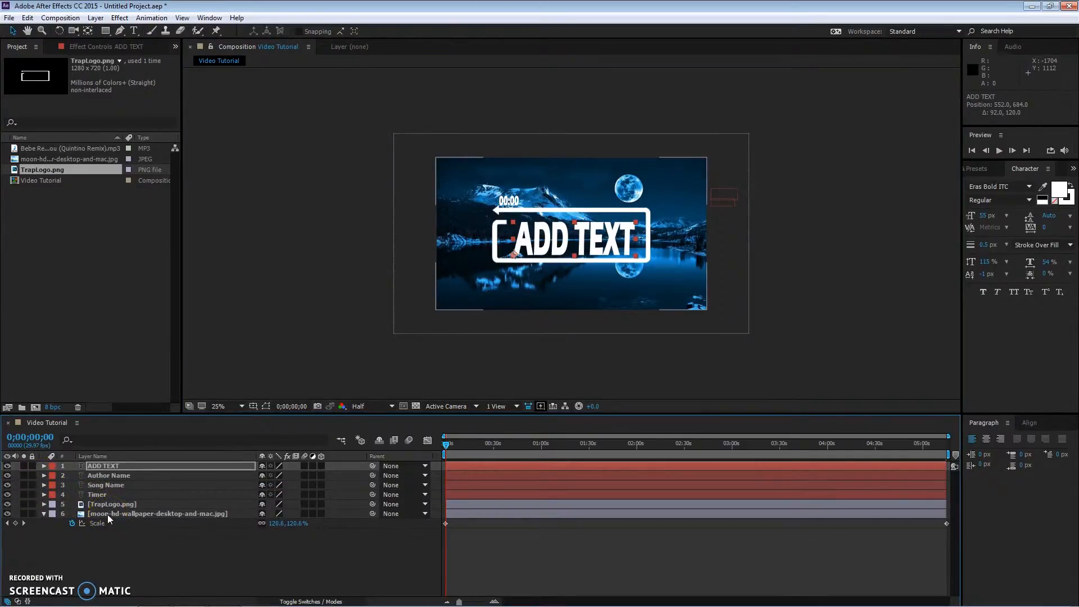
pyautogui.keyDown('ctrl'); pyautogui.click(118, 501); pyautogui.keyUp('ctrl')
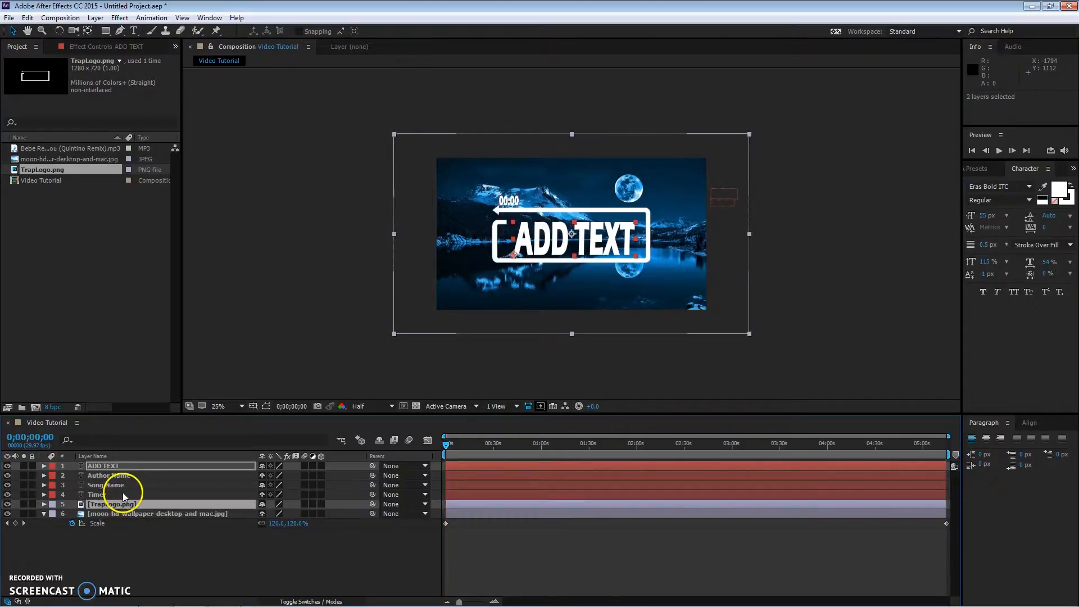
pyautogui.keyDown('ctrl'); pyautogui.click(122, 492); pyautogui.keyUp('ctrl')
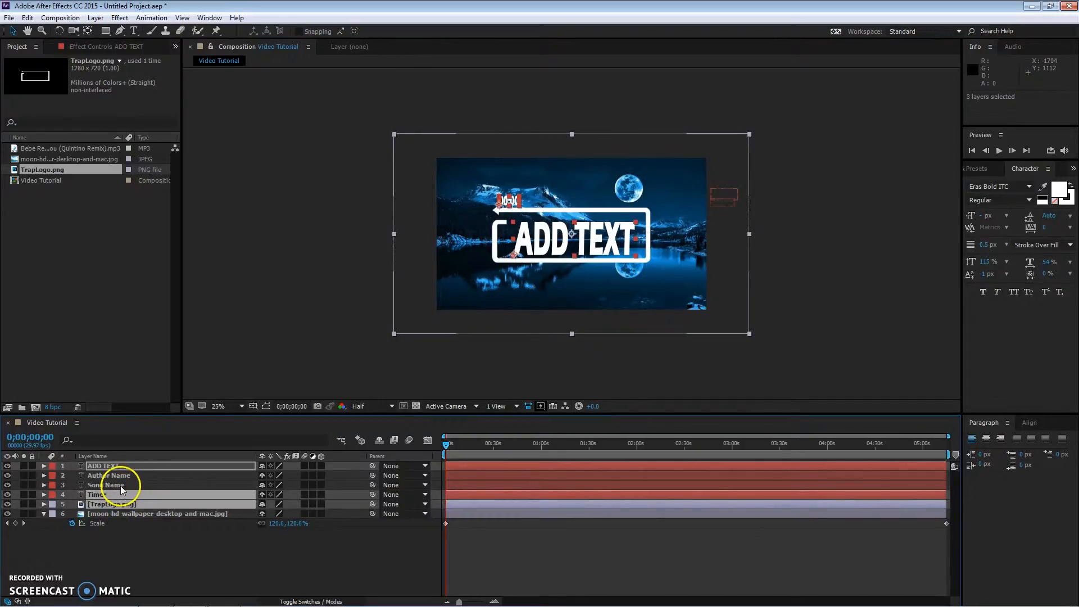
pyautogui.keyDown('ctrl'); pyautogui.click(122, 485); pyautogui.keyUp('ctrl')
pyautogui.keyDown('ctrl'); pyautogui.click(126, 475); pyautogui.keyUp('ctrl')
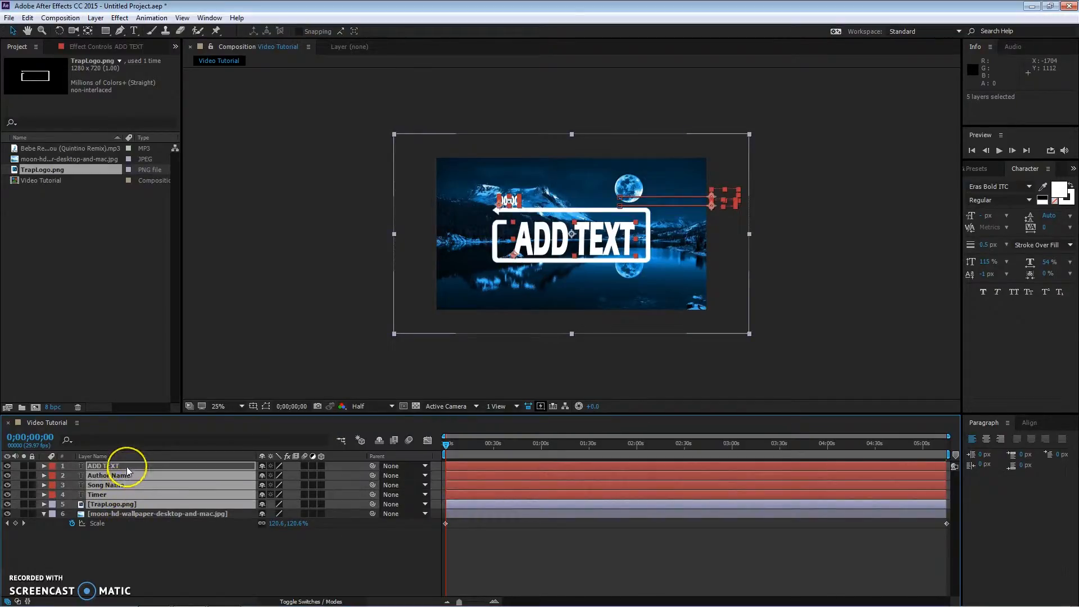
pyautogui.keyDown('ctrl'); pyautogui.doubleClick(126, 468); pyautogui.keyUp('ctrl')
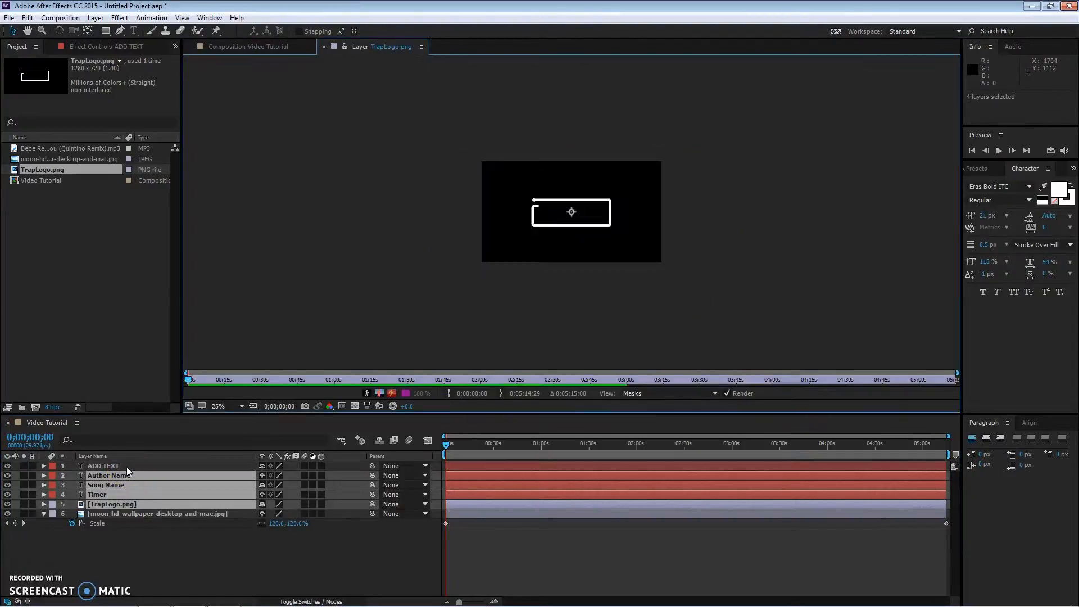
pyautogui.rightClick(132, 484)
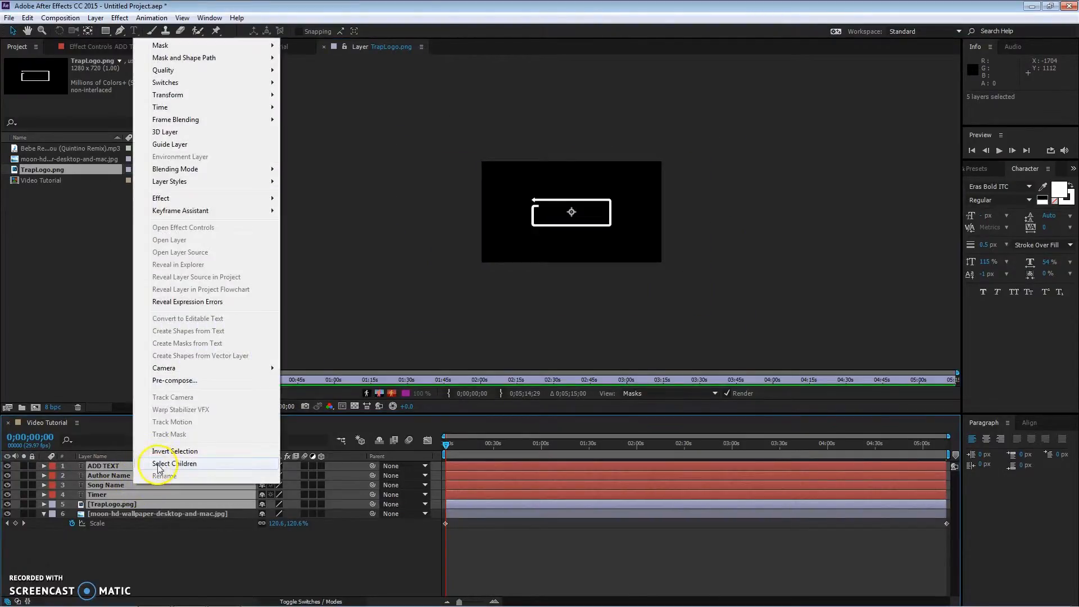
pyautogui.click(186, 378)
pyautogui.write('Zoo')
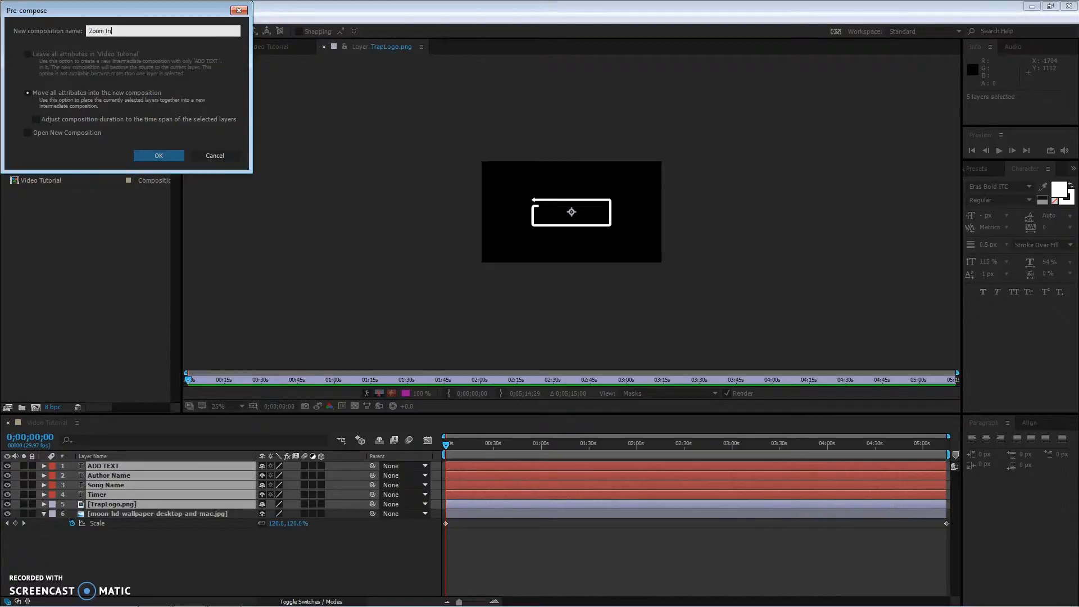
pyautogui.write('m In')
pyautogui.press('Return')
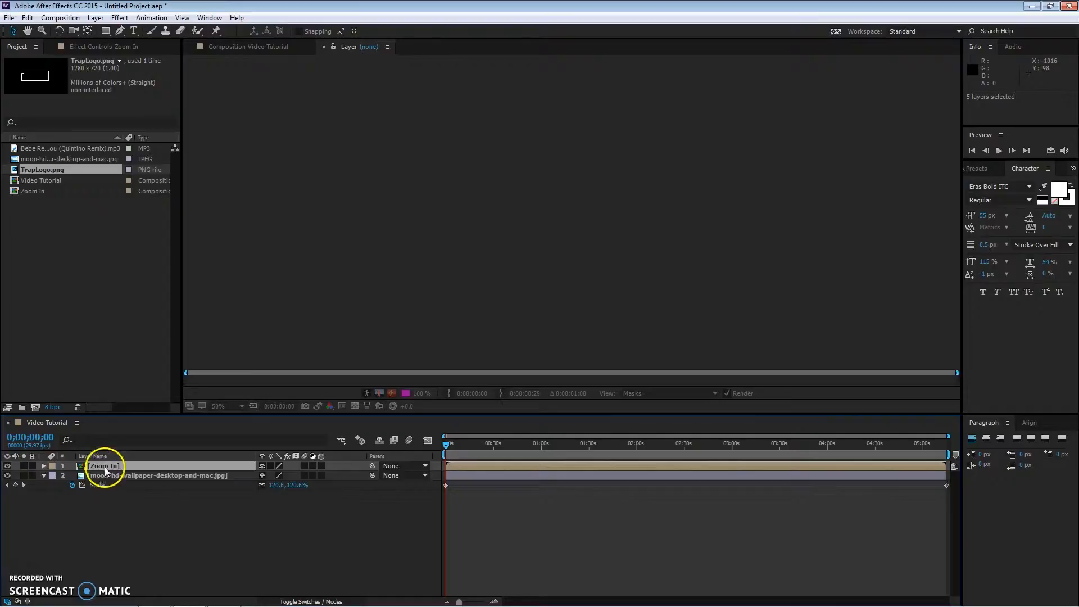
# Step: Add a Scale keyframe of 0% to the Zoom In layer at the start of the timeline
pyautogui.click(44, 465)
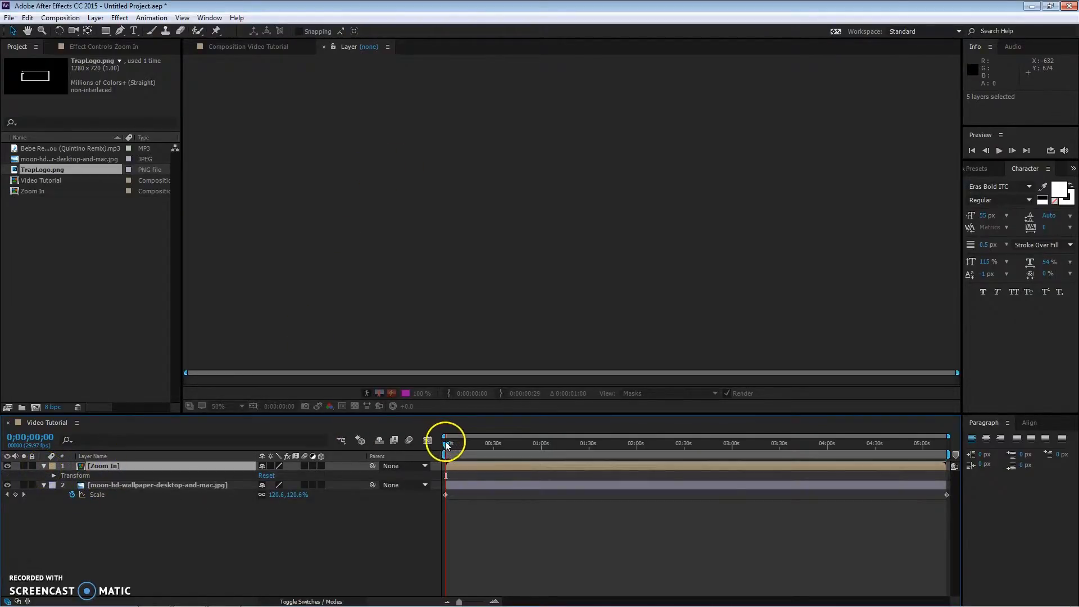
pyautogui.click(237, 47)
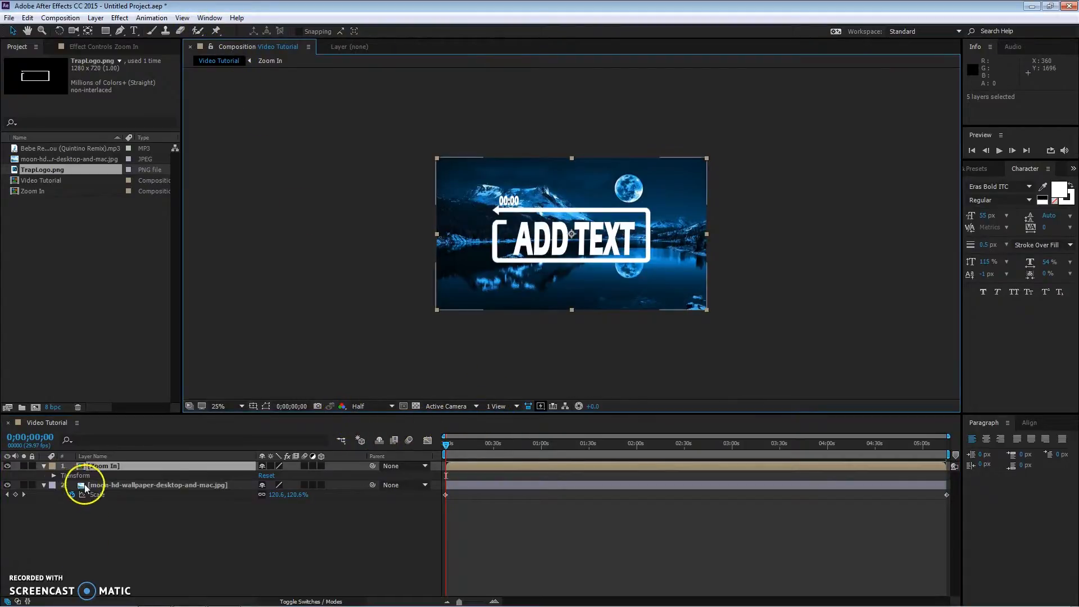
pyautogui.press('s')
pyautogui.click(72, 475)
pyautogui.click(278, 475)
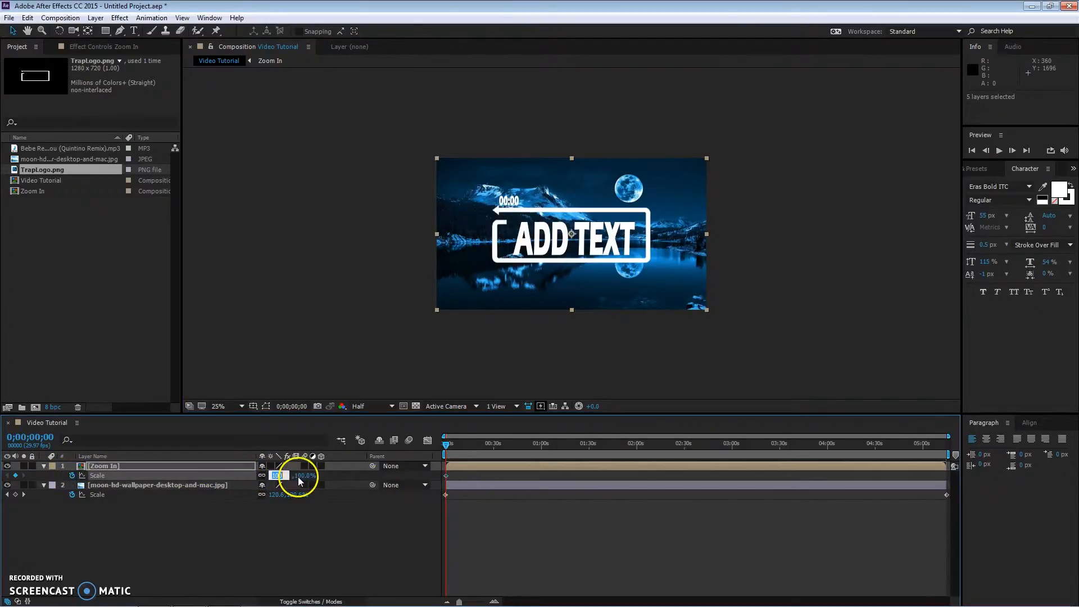
pyautogui.write('0')
pyautogui.press('Return')
# Step: At about 0;00;01;23, set the Zoom In layer's Scale to 100%
pyautogui.click(448, 445)
pyautogui.moveTo(448, 446); pyautogui.dragTo(450, 448)
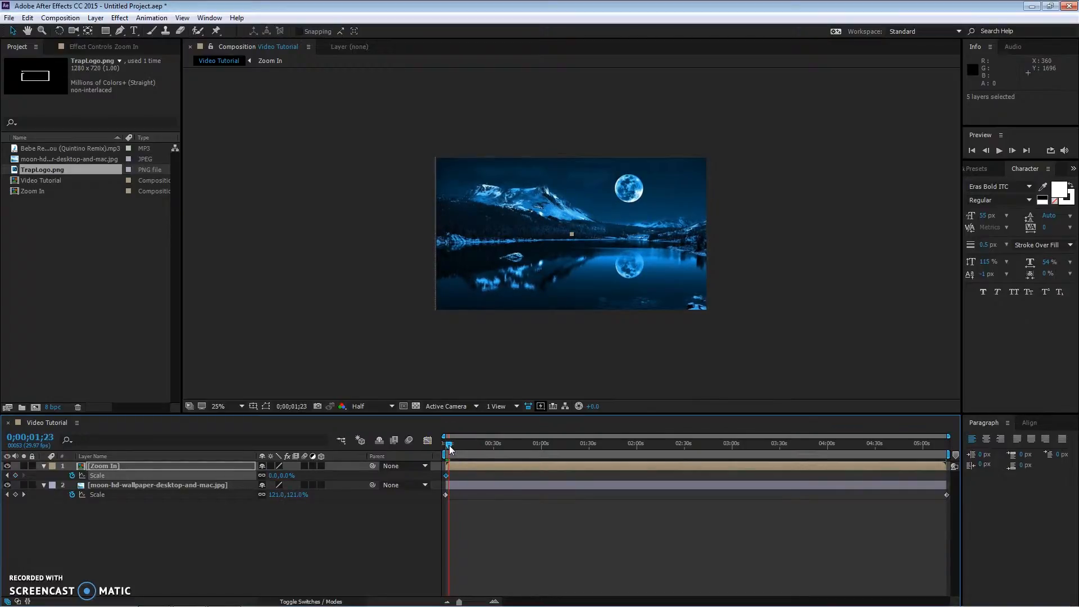
pyautogui.click(270, 476)
pyautogui.write('100')
pyautogui.press('Return')
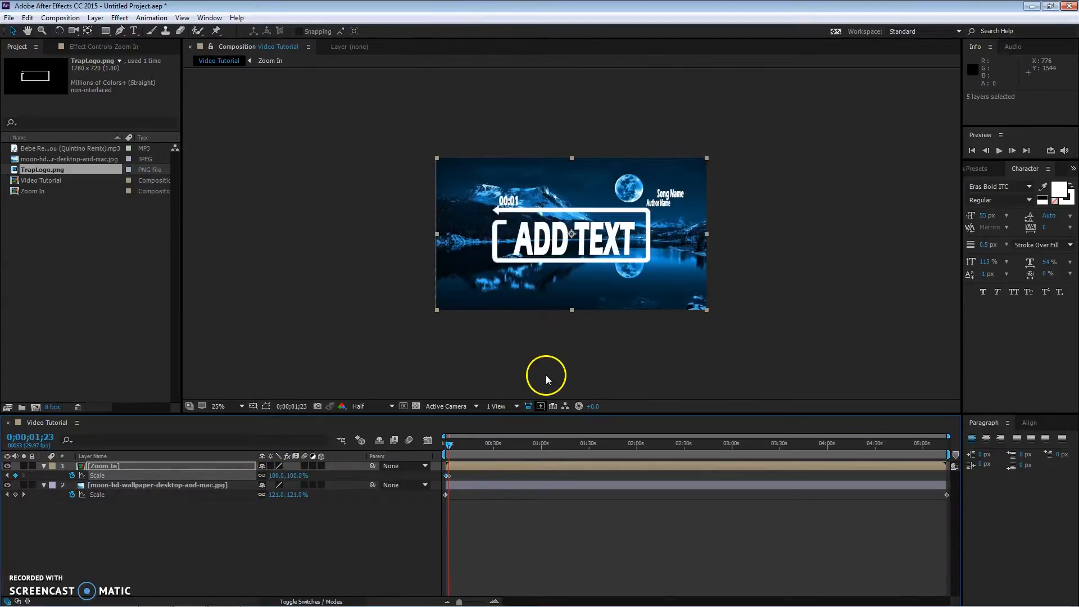
# Step: Preview the zoom-in animation from the start
pyautogui.click(448, 444)
pyautogui.press('space')
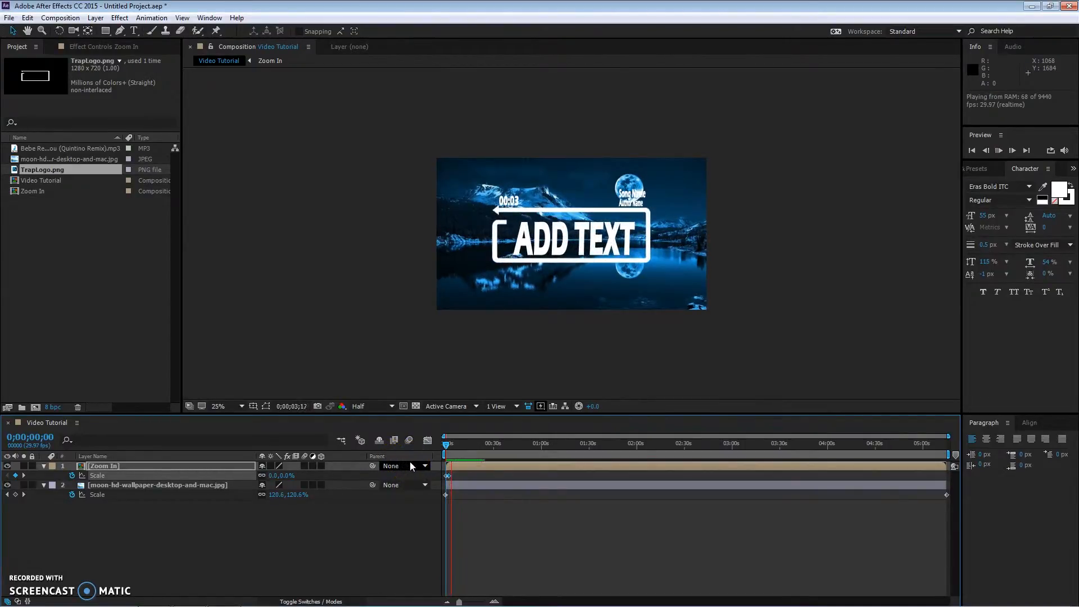
pyautogui.click(444, 446)
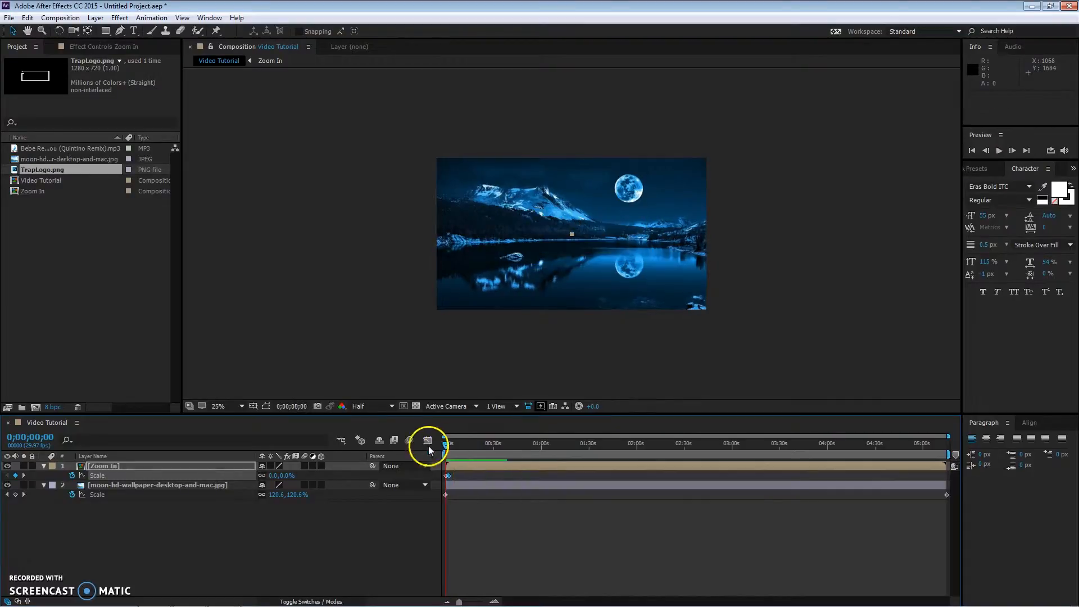
# Step: Inside the Zoom In composition, create a new solid named Audio Spectrum
pyautogui.doubleClick(110, 467)
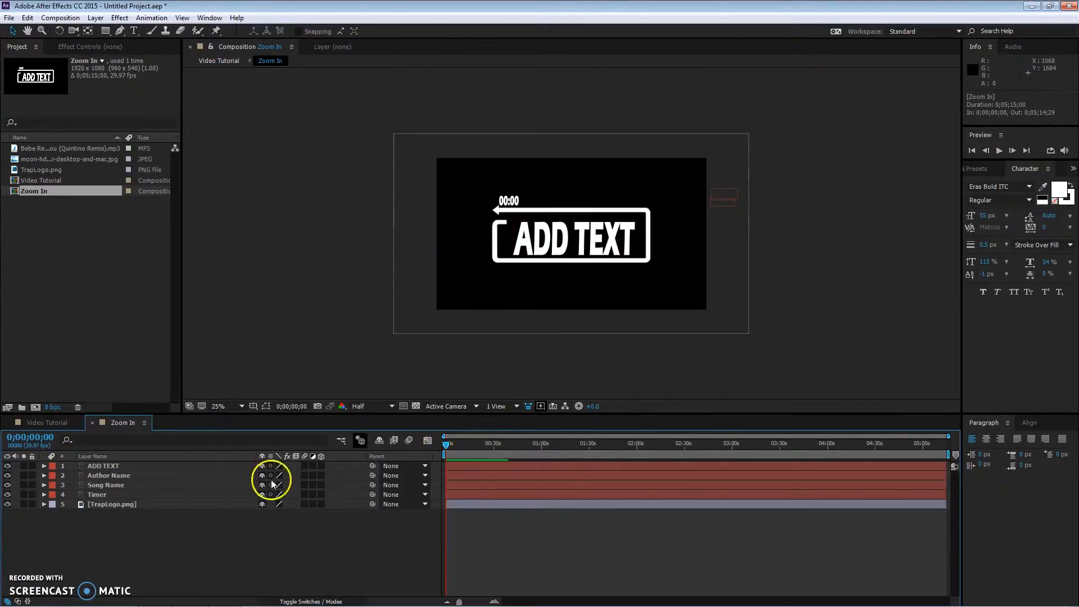
pyautogui.rightClick(169, 525)
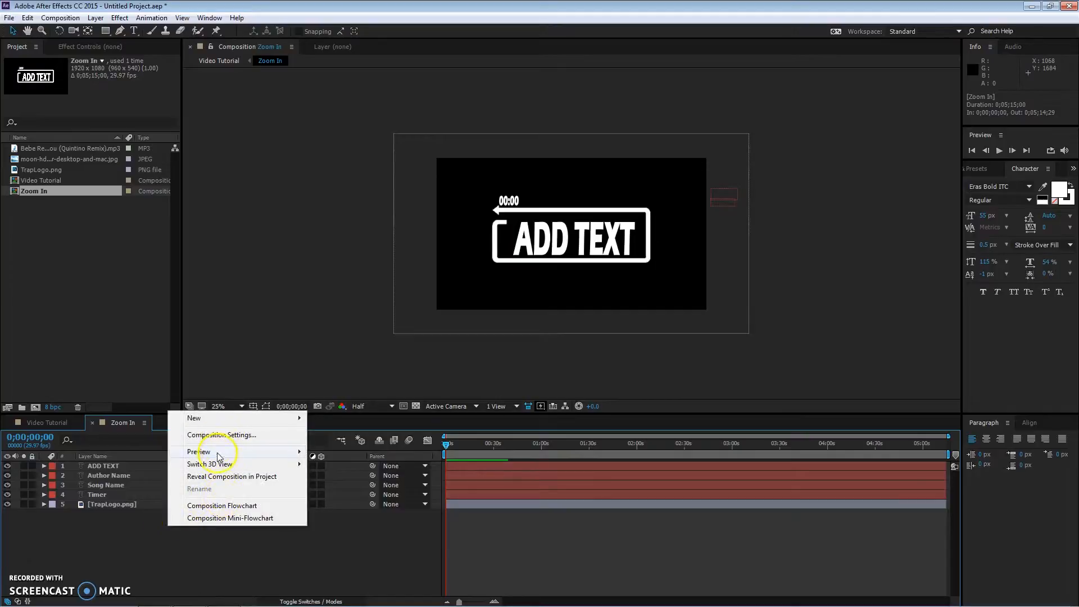
pyautogui.moveTo(236, 418)
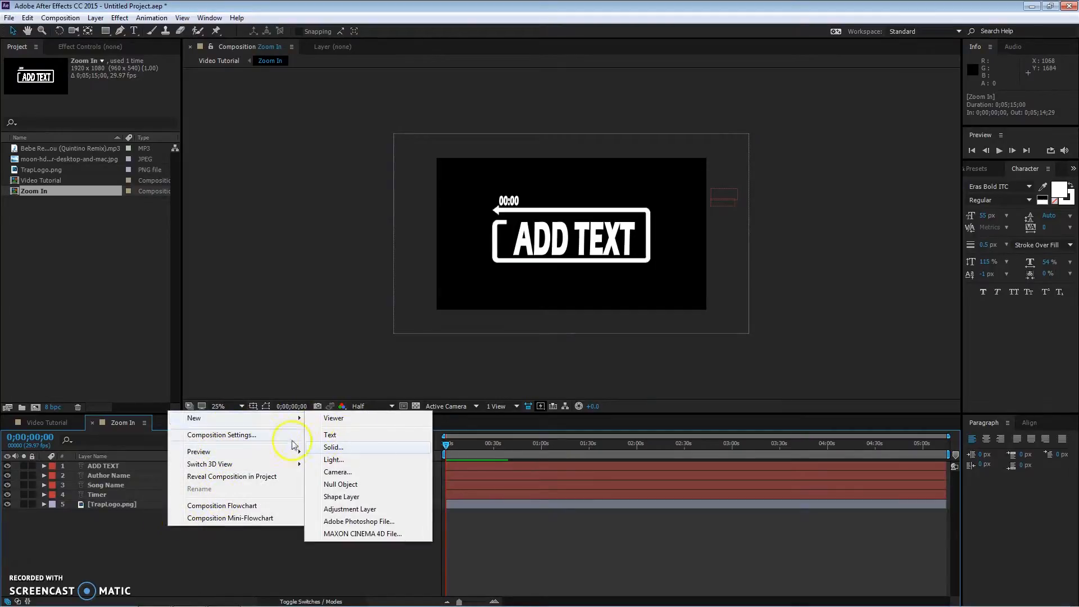
pyautogui.click(343, 448)
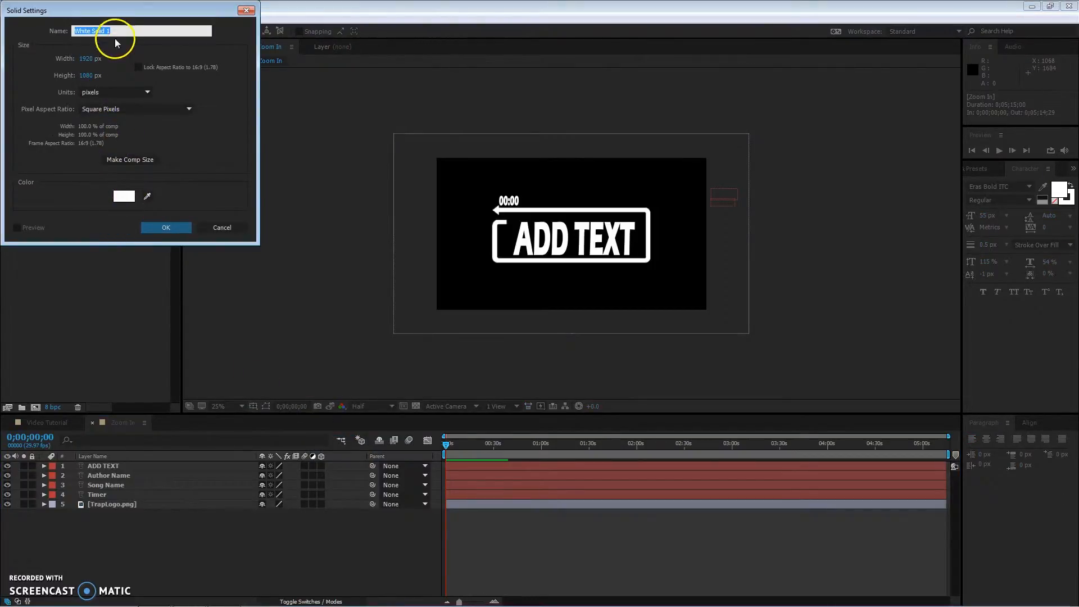
pyautogui.write('Audio Sp')
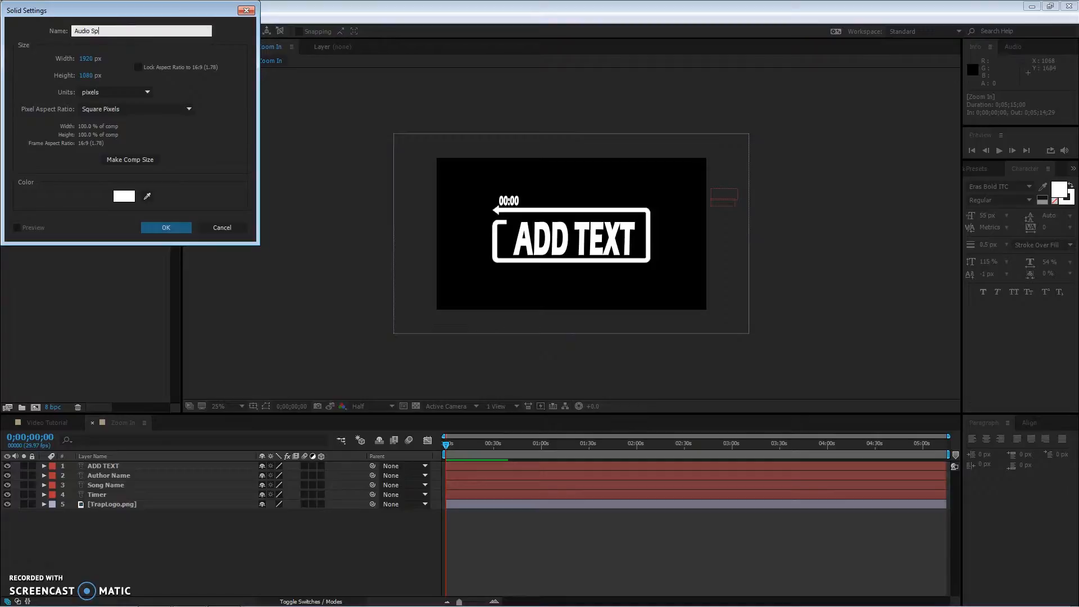
pyautogui.write('ectrum')
pyautogui.press('Return')
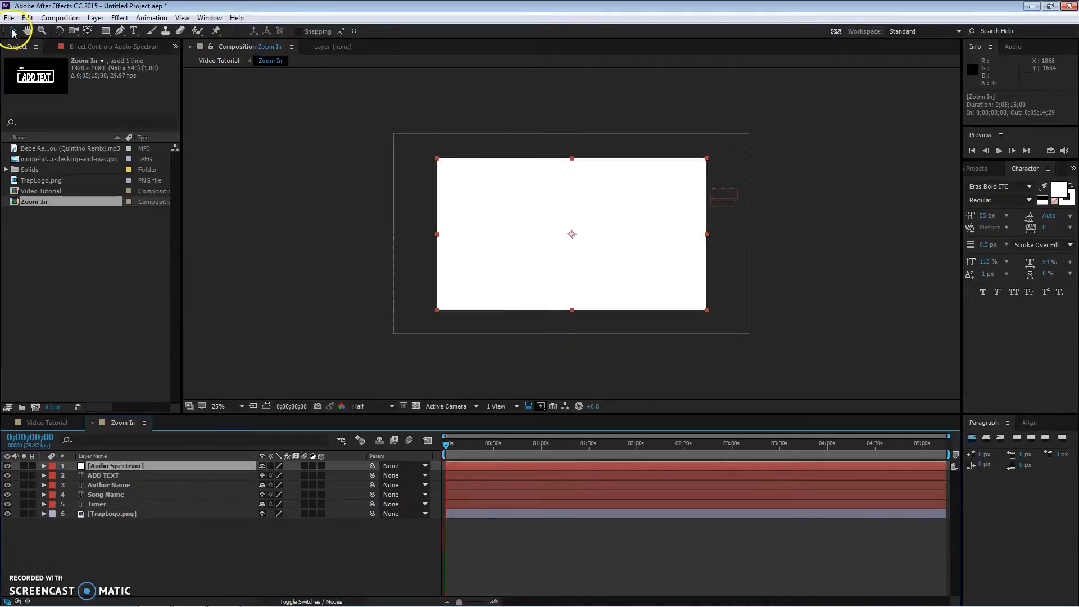
# Step: Search the effects and presets for Audio
pyautogui.click(987, 171)
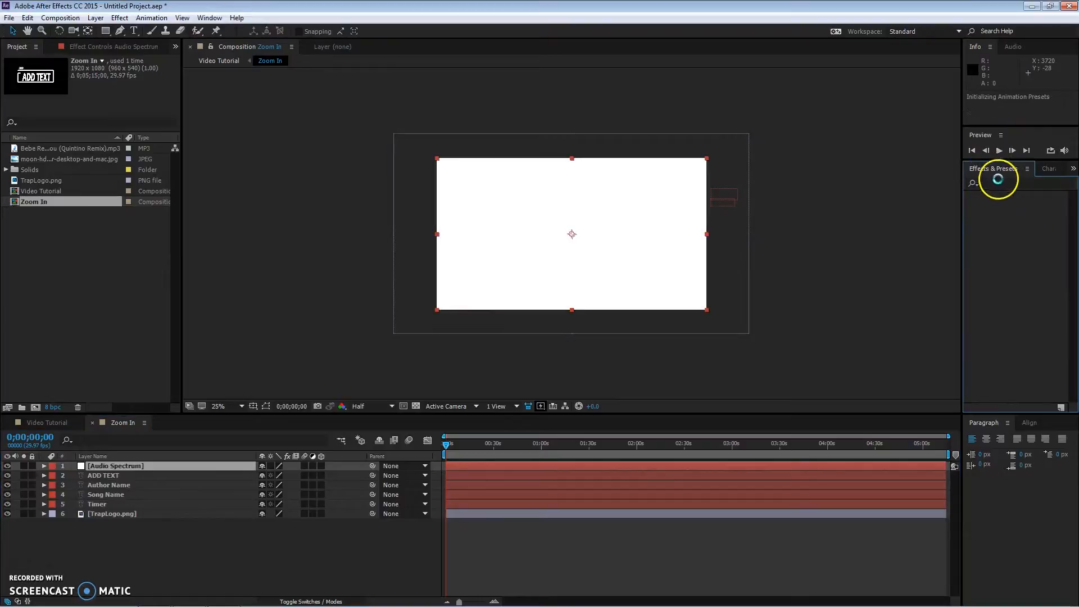
pyautogui.rightClick(998, 180)
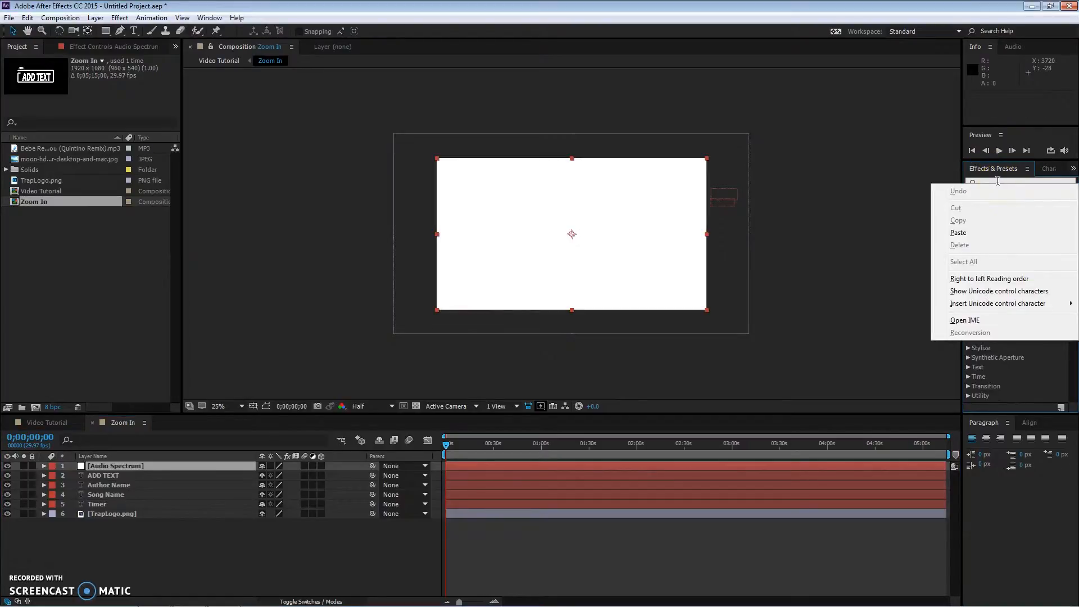
pyautogui.click(998, 181)
pyautogui.write('A')
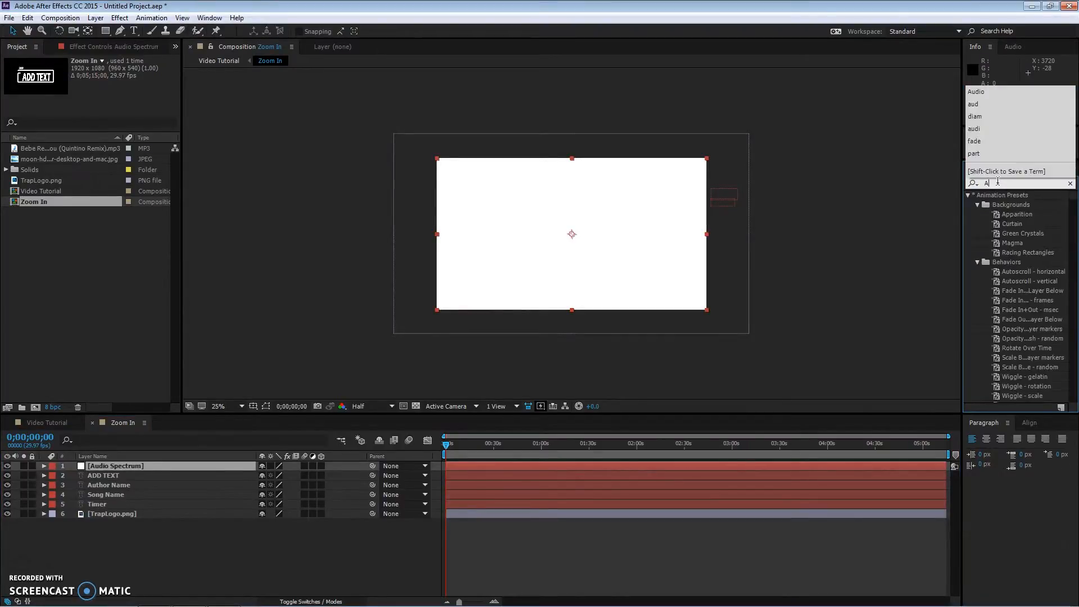
pyautogui.write('udio')
pyautogui.moveTo(1015, 205); pyautogui.dragTo(115, 464)
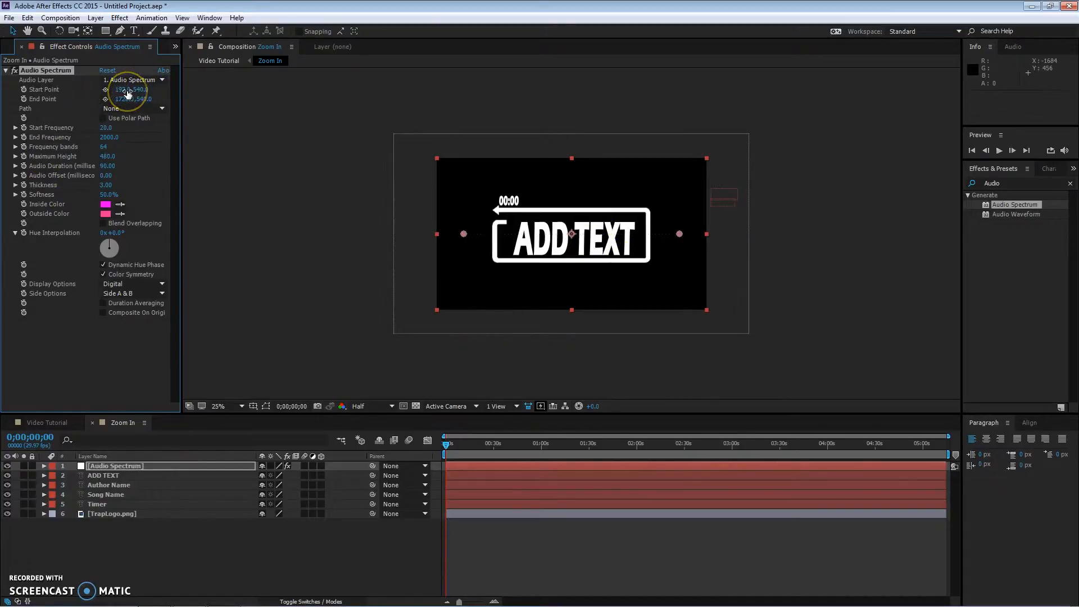
pyautogui.click(101, 147)
pyautogui.click(106, 137)
pyautogui.click(110, 138)
pyautogui.hotkey('ctrl', 'z')
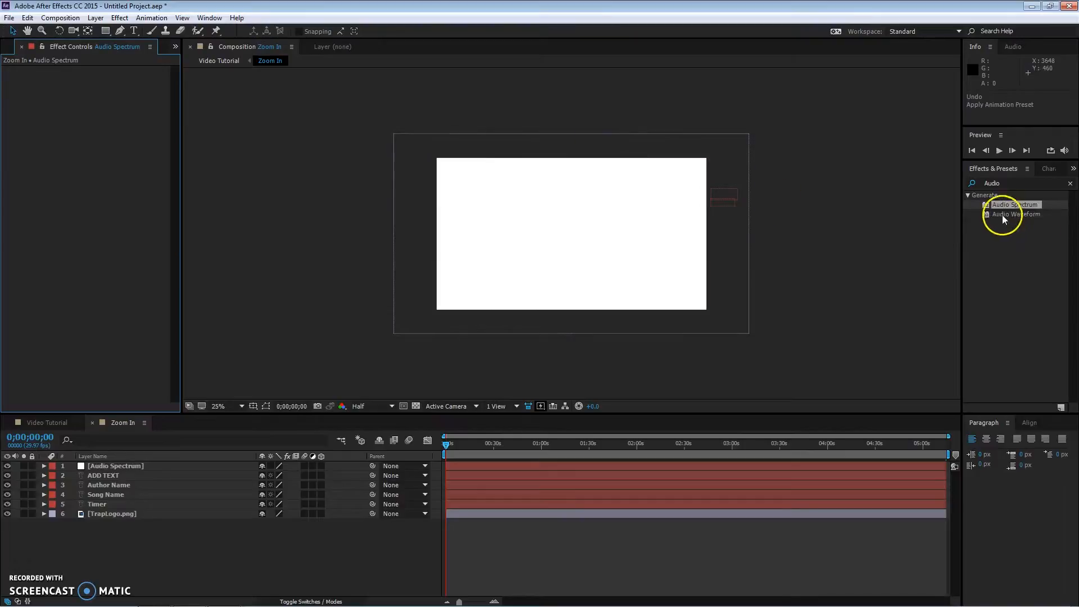
# Step: Apply Audio Spectrum to the solid, setting Frequency bands to 25 and Maximum Height to 1960
pyautogui.moveTo(1009, 205); pyautogui.dragTo(191, 469)
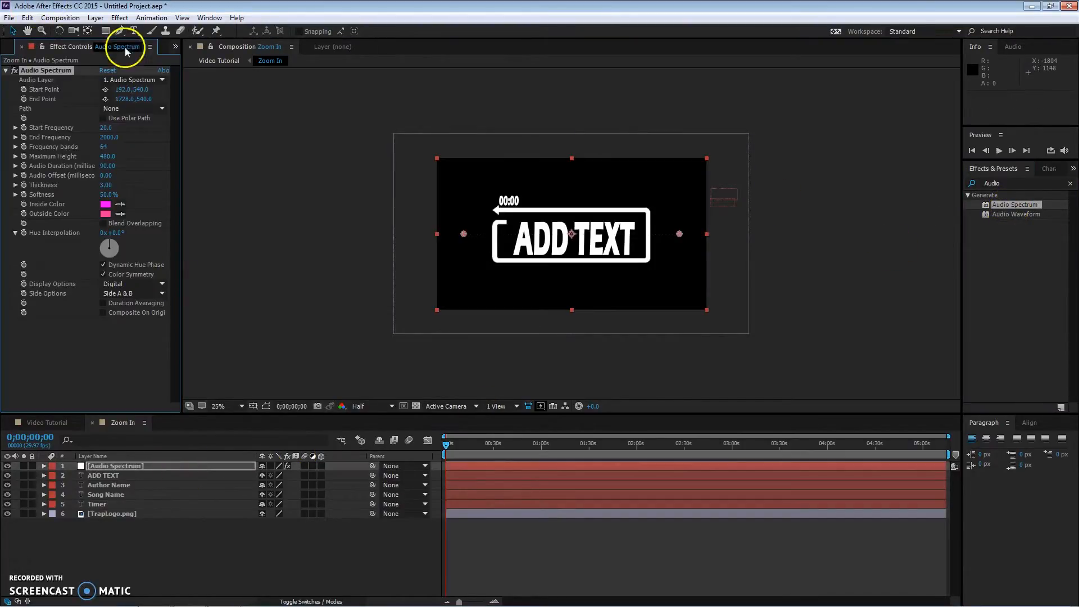
pyautogui.click(105, 147)
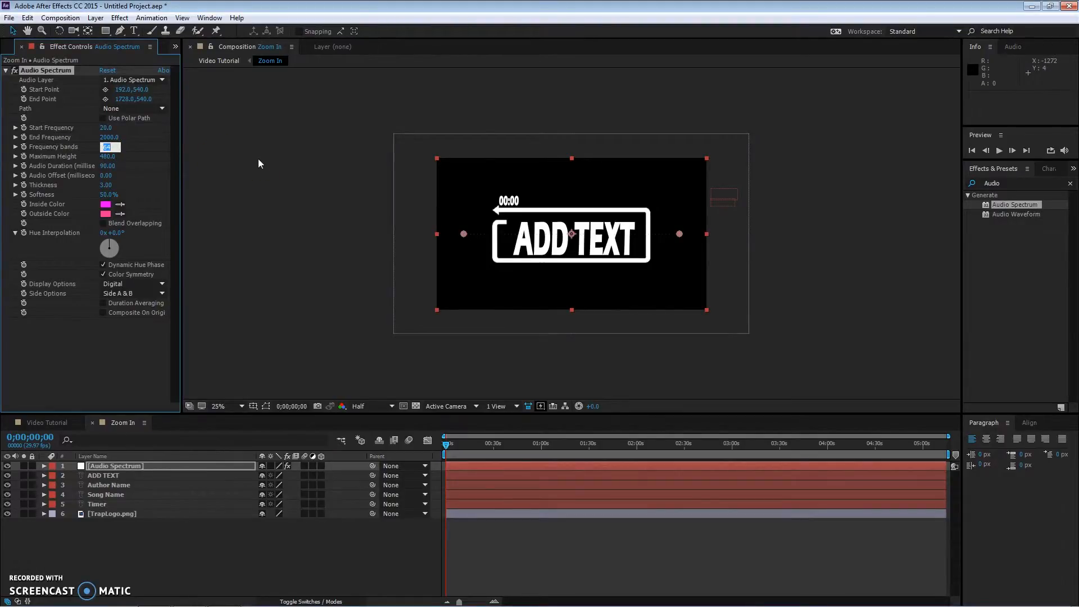
pyautogui.write('25')
pyautogui.write('196')
# Step: Set the Audio Spectrum outside color to FF0000 and its Side Options to Side B
pyautogui.click(106, 204)
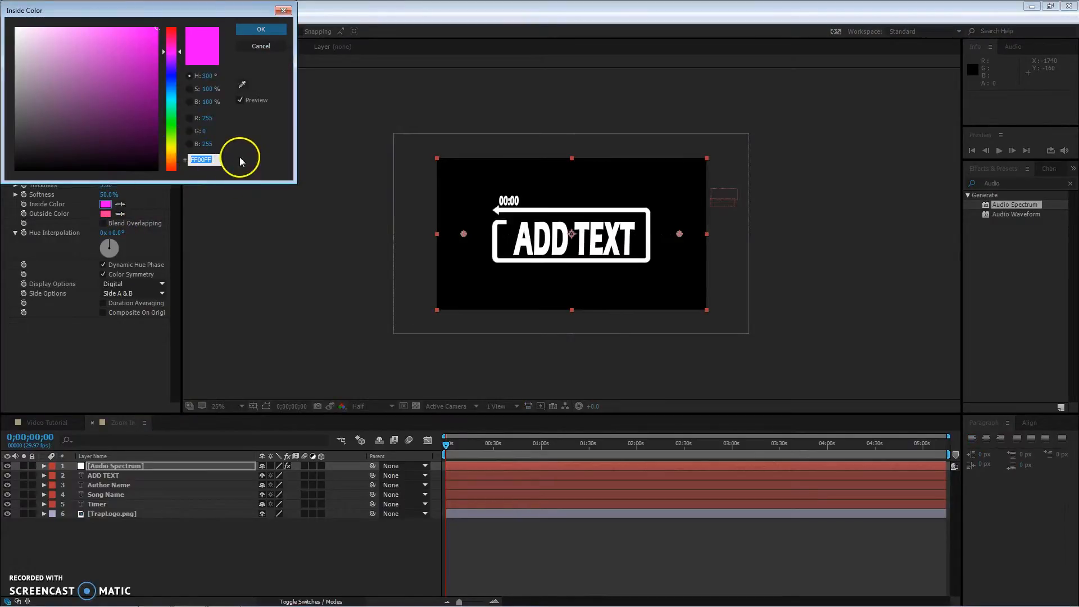
pyautogui.click(262, 30)
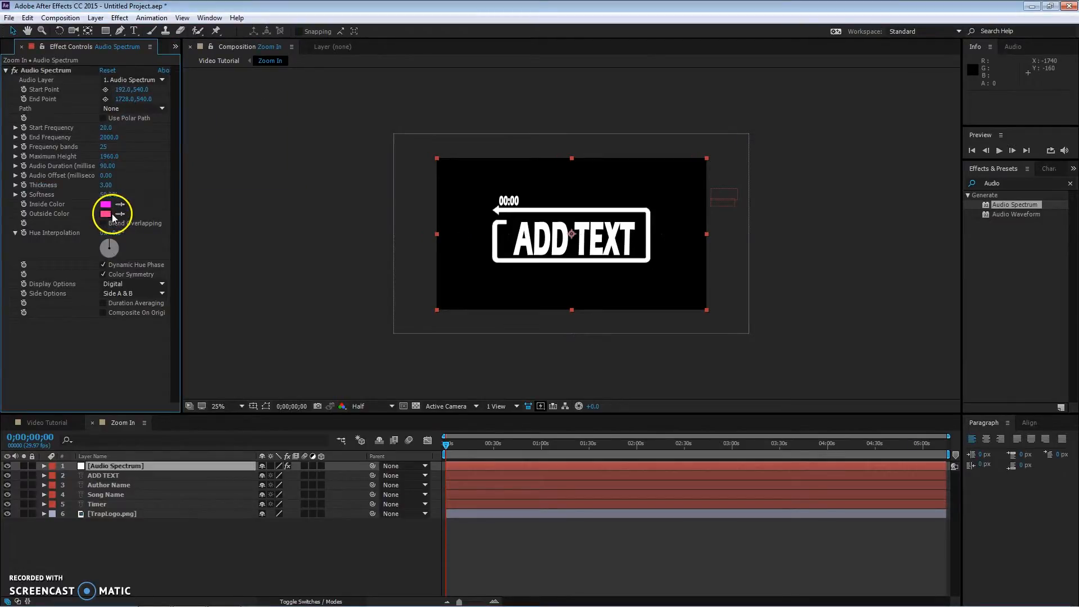
pyautogui.click(106, 214)
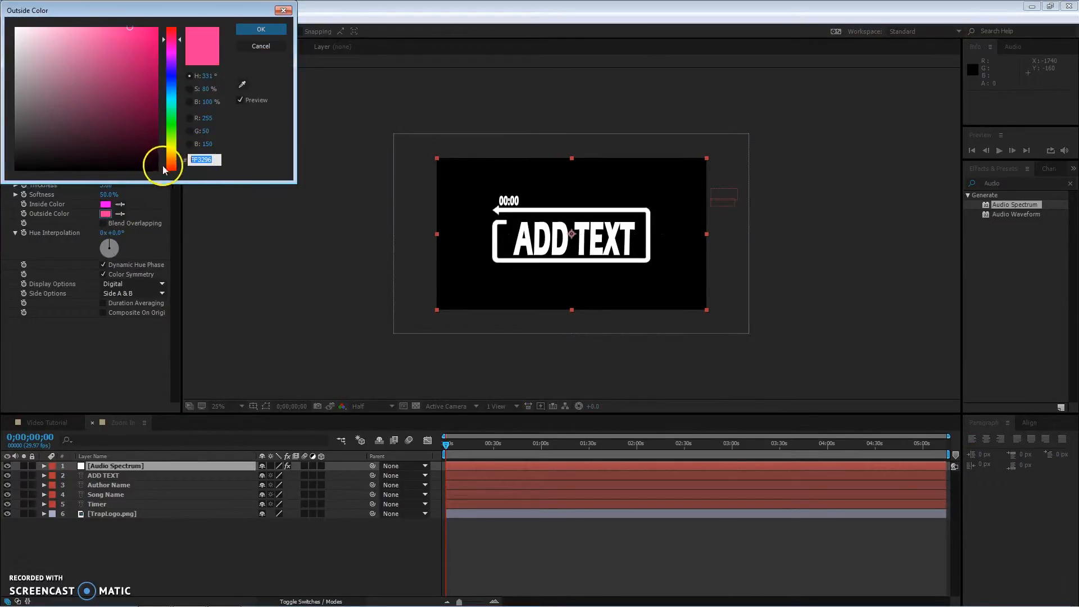
pyautogui.write('FF')
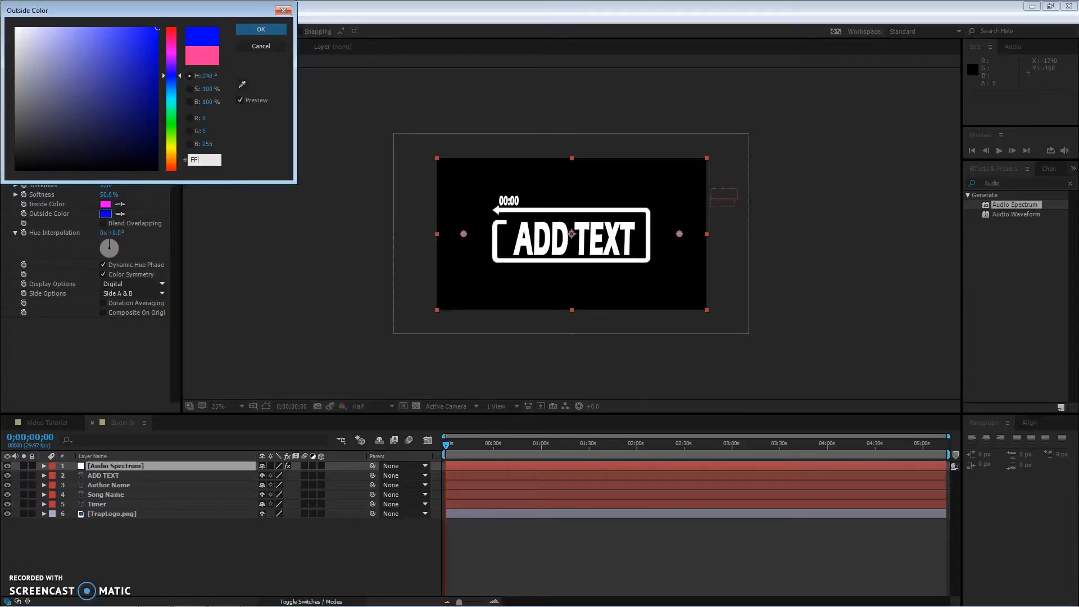
pyautogui.write('0000')
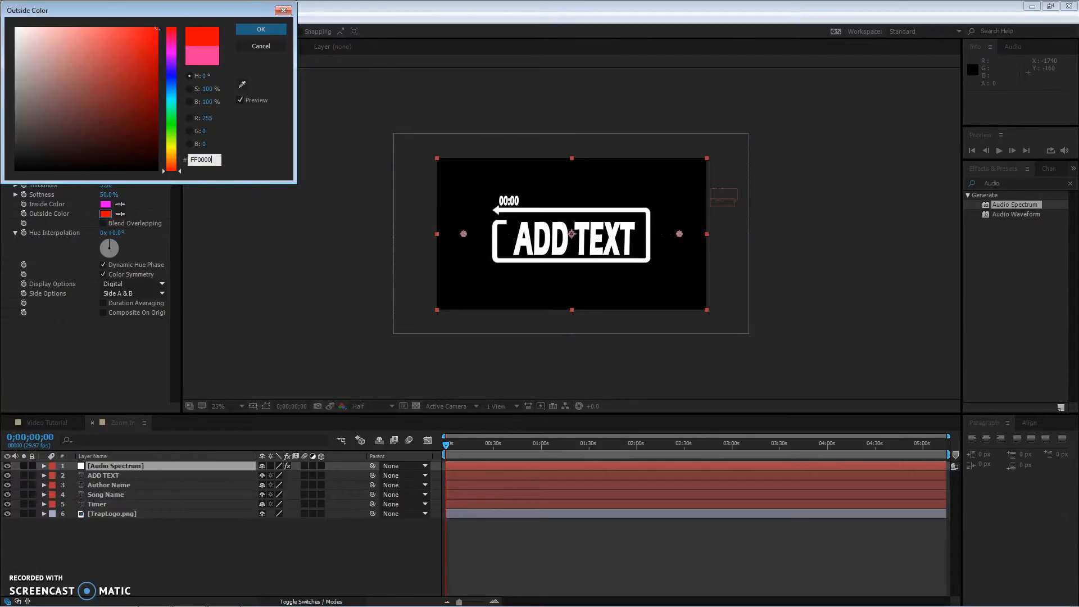
pyautogui.press('Return')
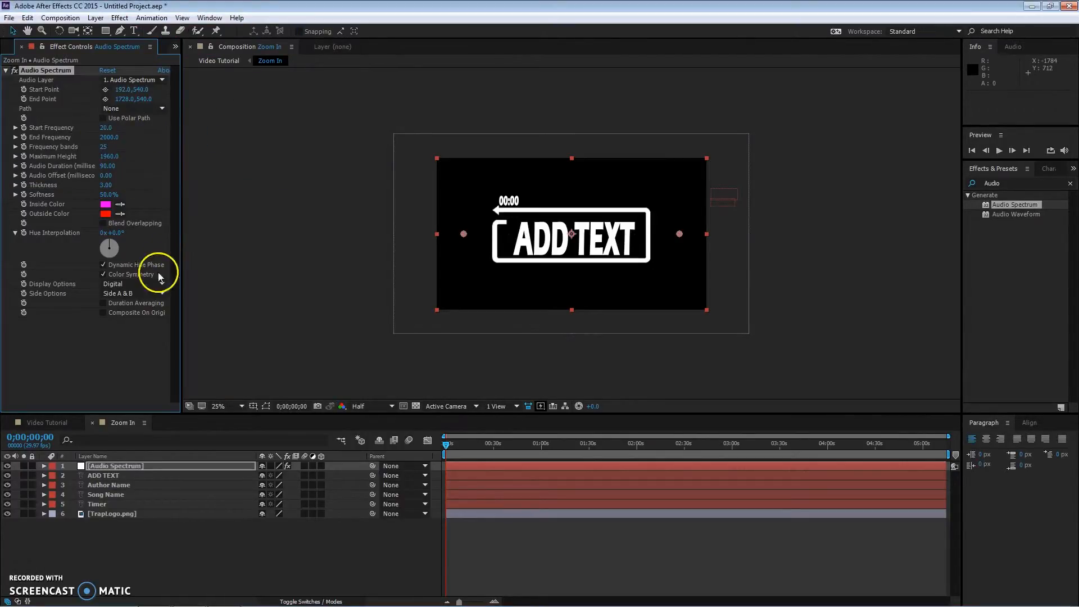
pyautogui.click(145, 293)
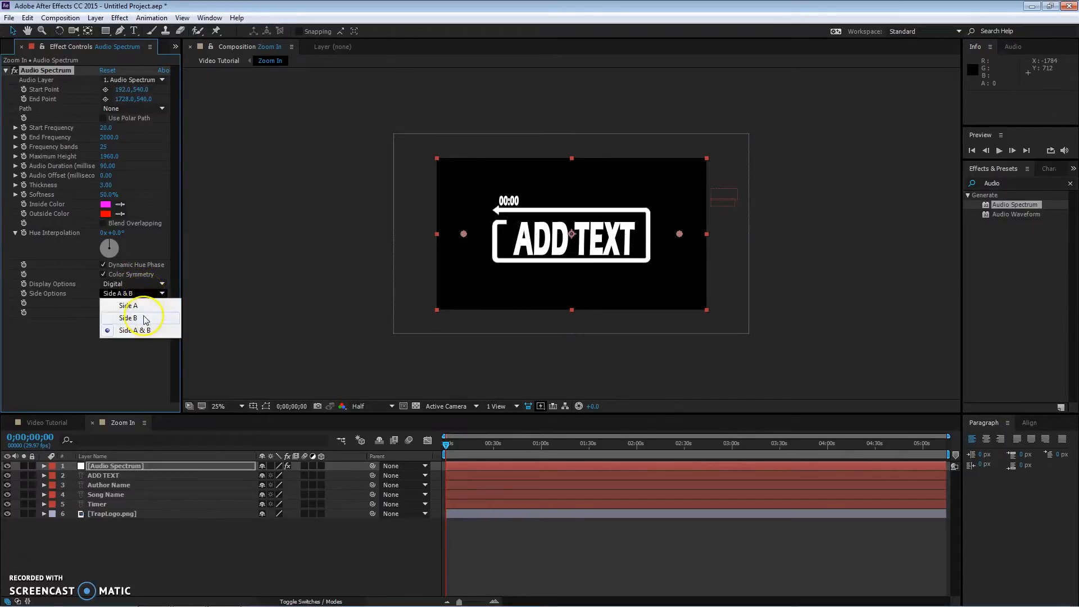
pyautogui.click(145, 318)
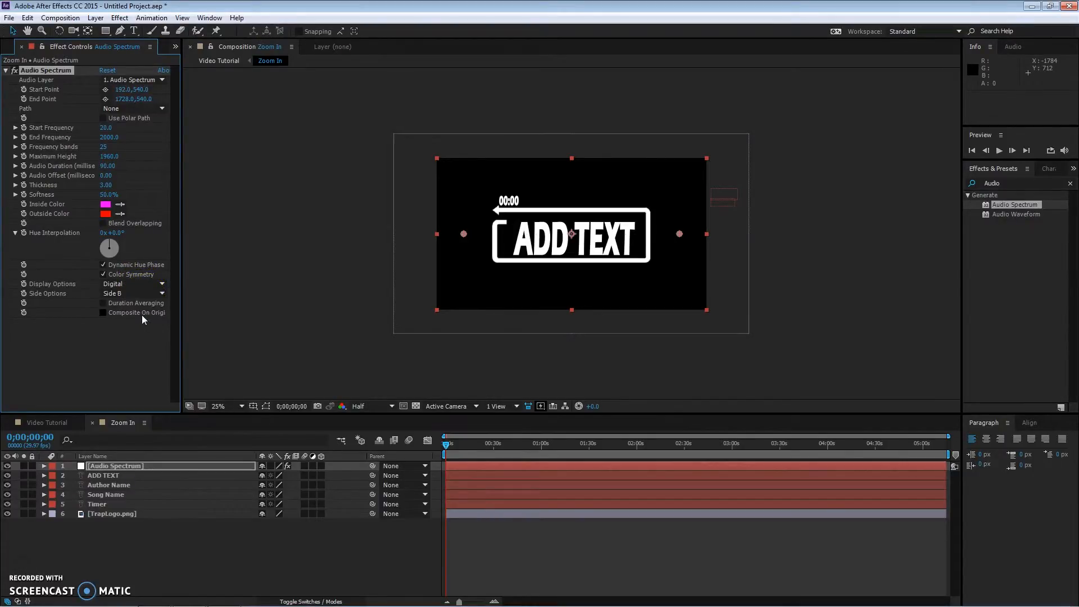
# Step: Move the spectrum solid down under the ADD TEXT box and scale it to about 67%
pyautogui.moveTo(539, 249); pyautogui.dragTo(494, 285)
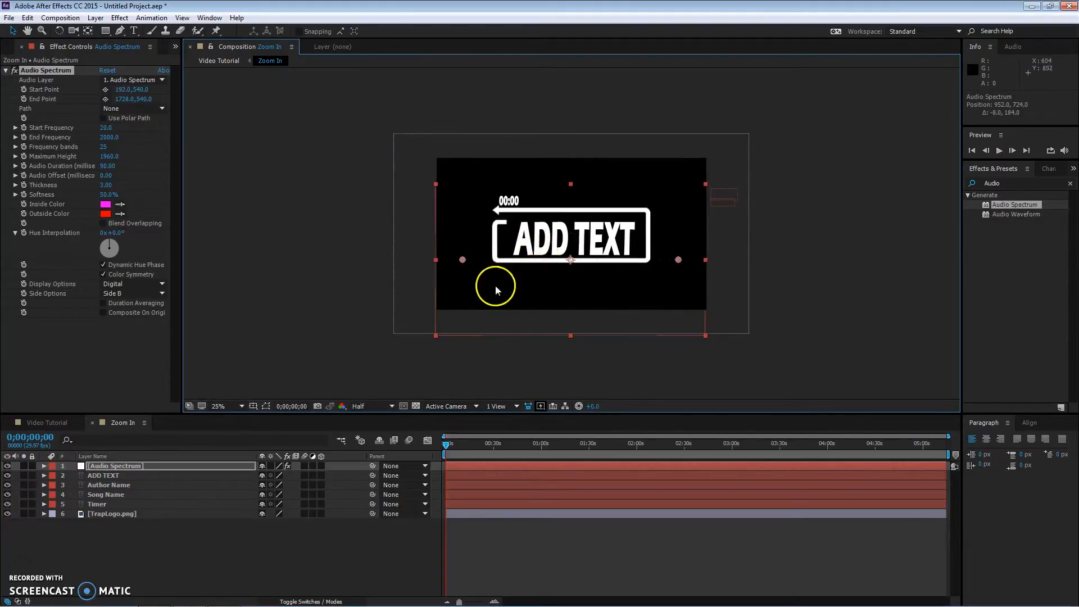
pyautogui.scroll(2, 460, 297)
pyautogui.scroll(-2, 396, 325)
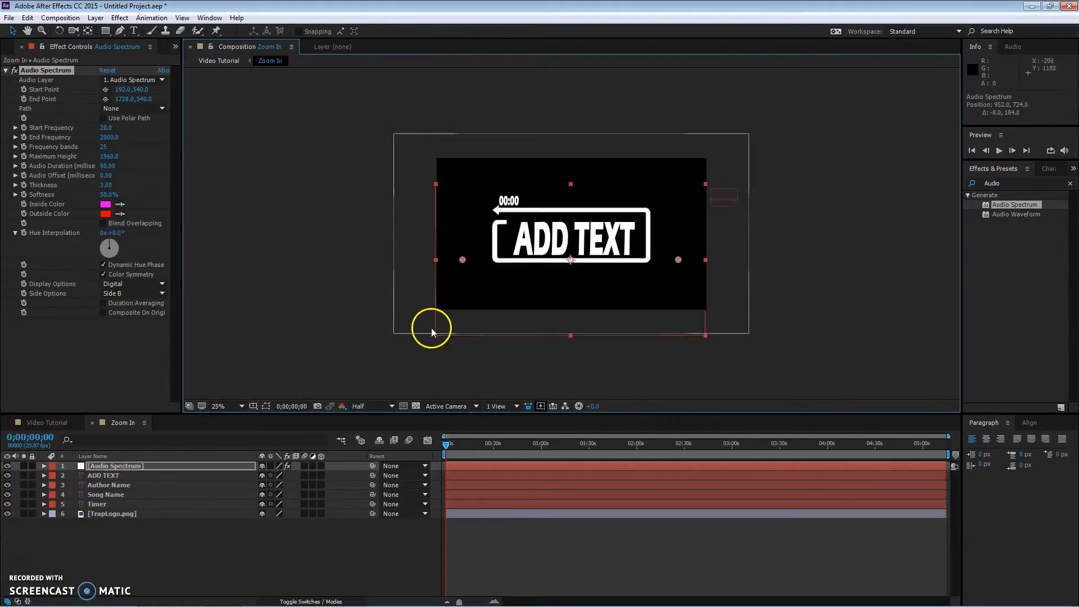
pyautogui.moveTo(435, 333); pyautogui.dragTo(456, 311)
pyautogui.scroll(2, 490, 285)
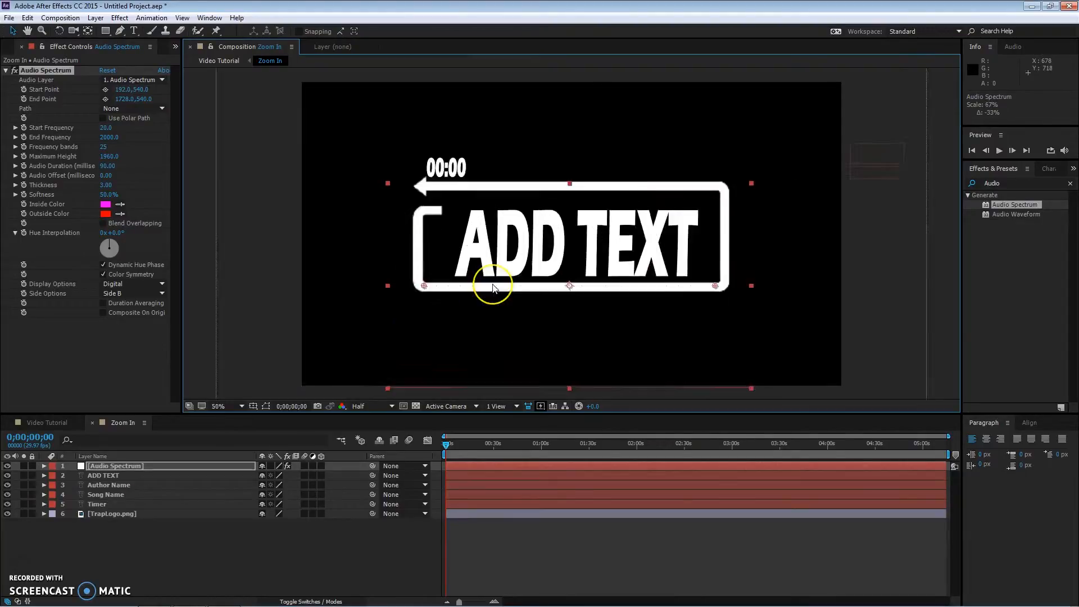
pyautogui.moveTo(539, 298)
pyautogui.mouseDown()
pyautogui.moveTo(528, 296)
pyautogui.moveTo(537, 297)
pyautogui.mouseUp()
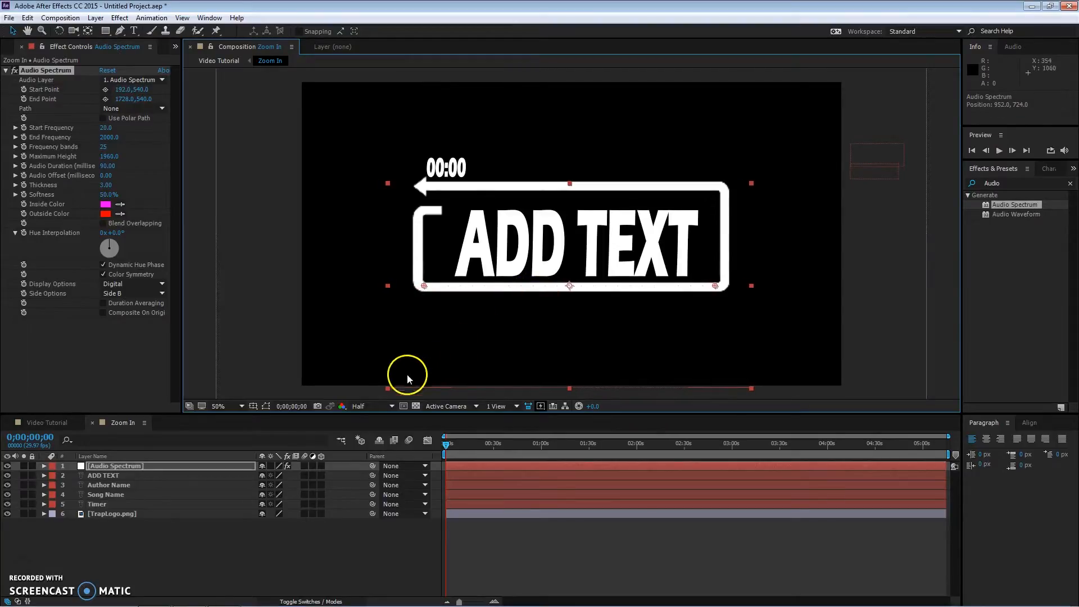
# Step: Search for Min and apply Minimax to the solid, setting Radius to 15 and Channel to Alpha and Color
pyautogui.doubleClick(994, 182)
pyautogui.press('BackSpace')
pyautogui.write('Min')
pyautogui.click(1005, 291)
pyautogui.moveTo(1006, 291); pyautogui.dragTo(193, 464)
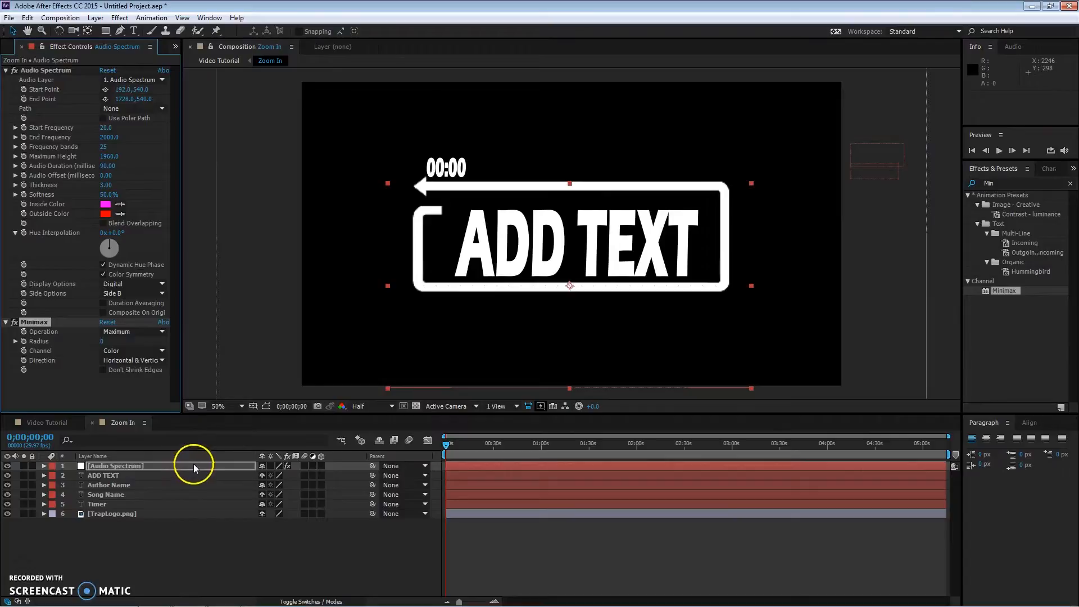
pyautogui.click(107, 342)
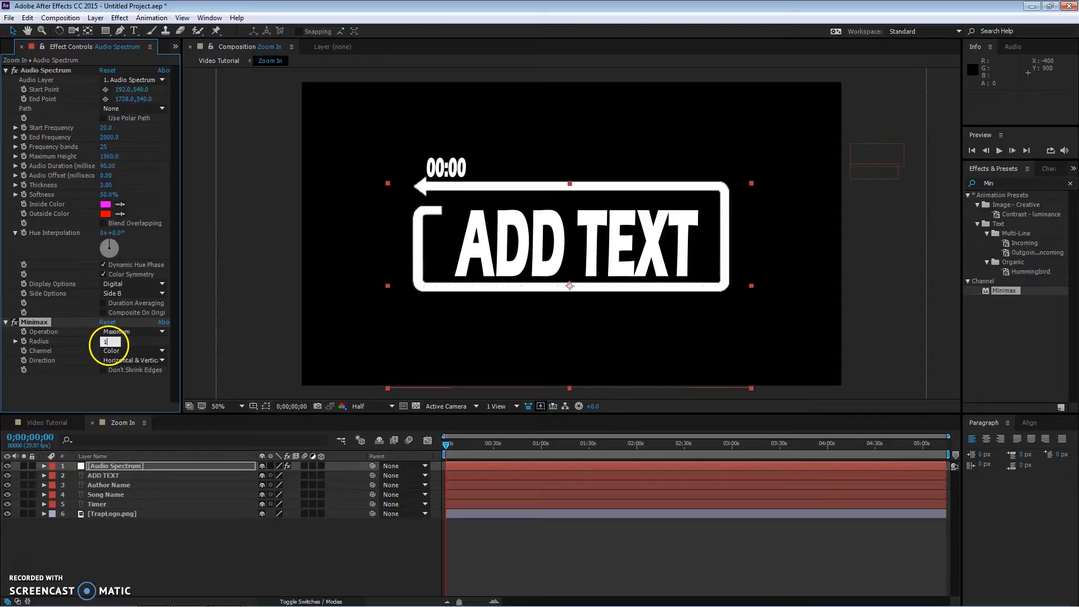
pyautogui.click(135, 354)
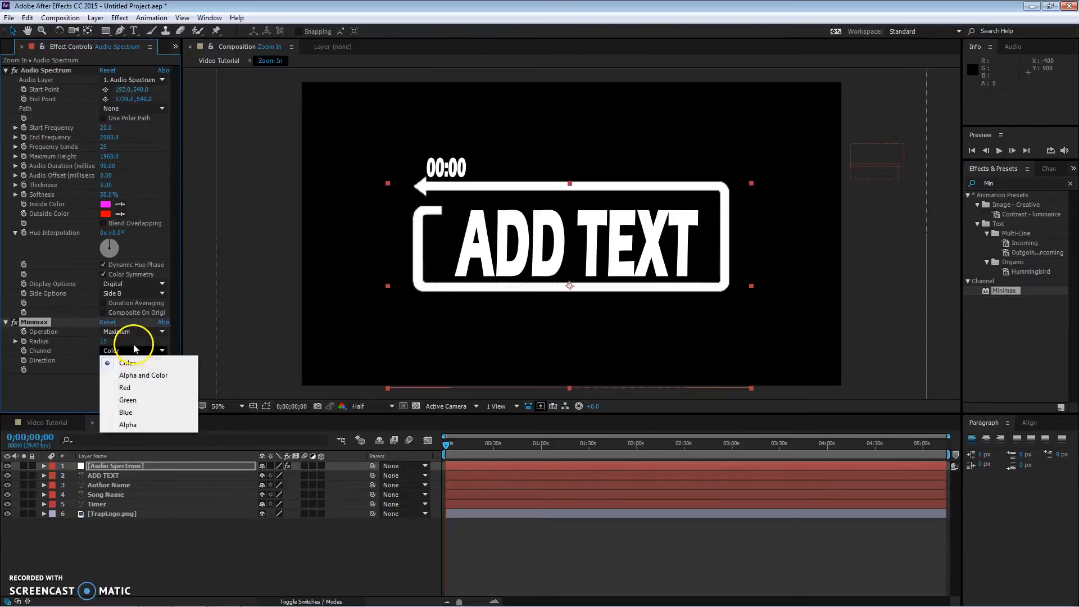
pyautogui.click(150, 376)
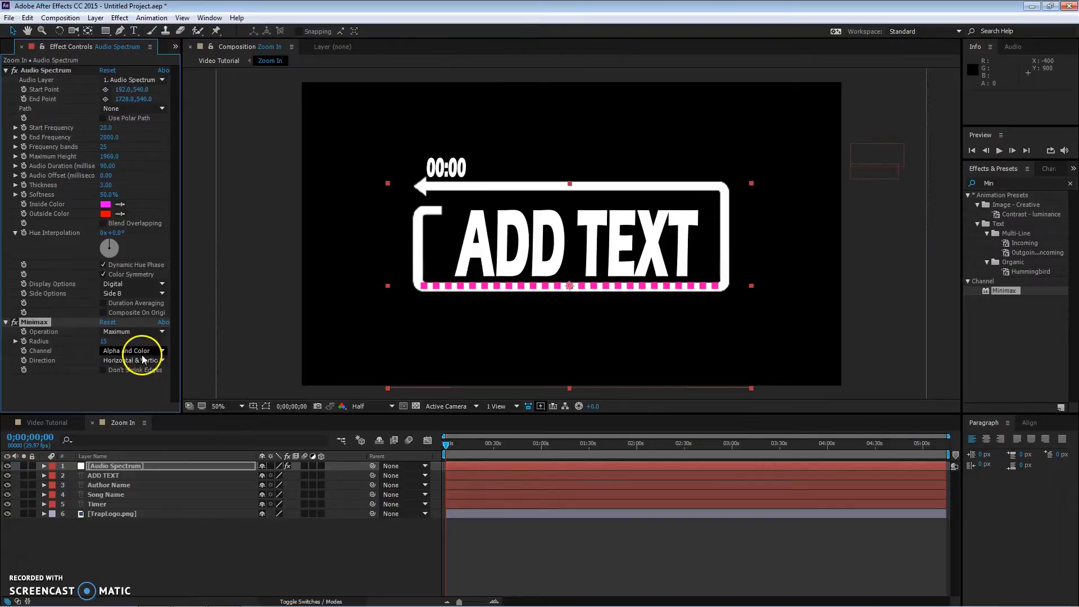
# Step: Nudge the spectrum slightly and rotate its Hue Interpolation to about 235°
pyautogui.click(538, 292)
pyautogui.moveTo(538, 293); pyautogui.dragTo(541, 296)
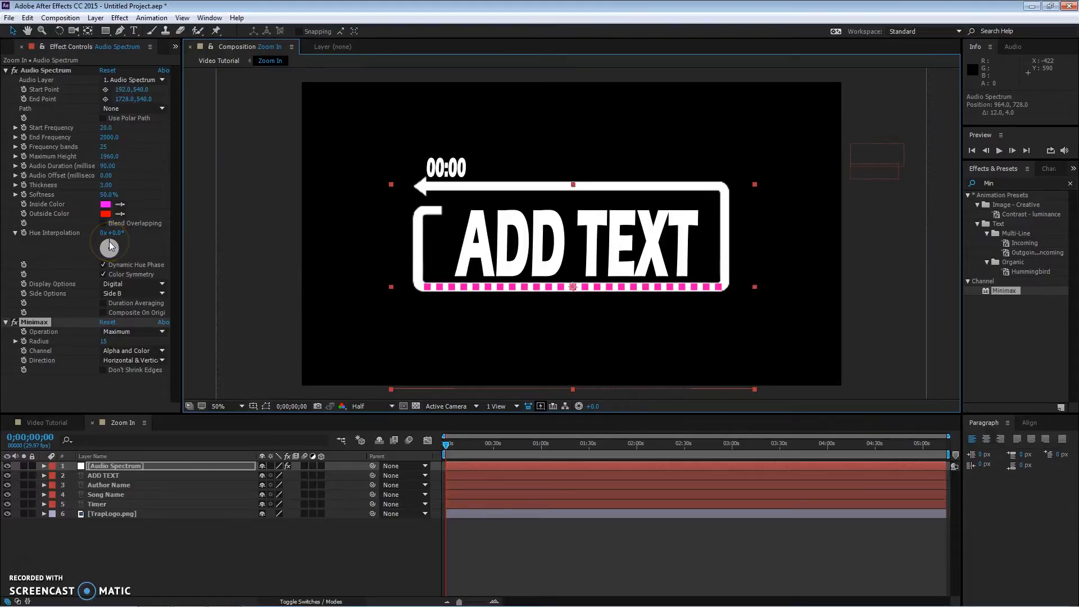
pyautogui.moveTo(110, 246); pyautogui.dragTo(138, 258)
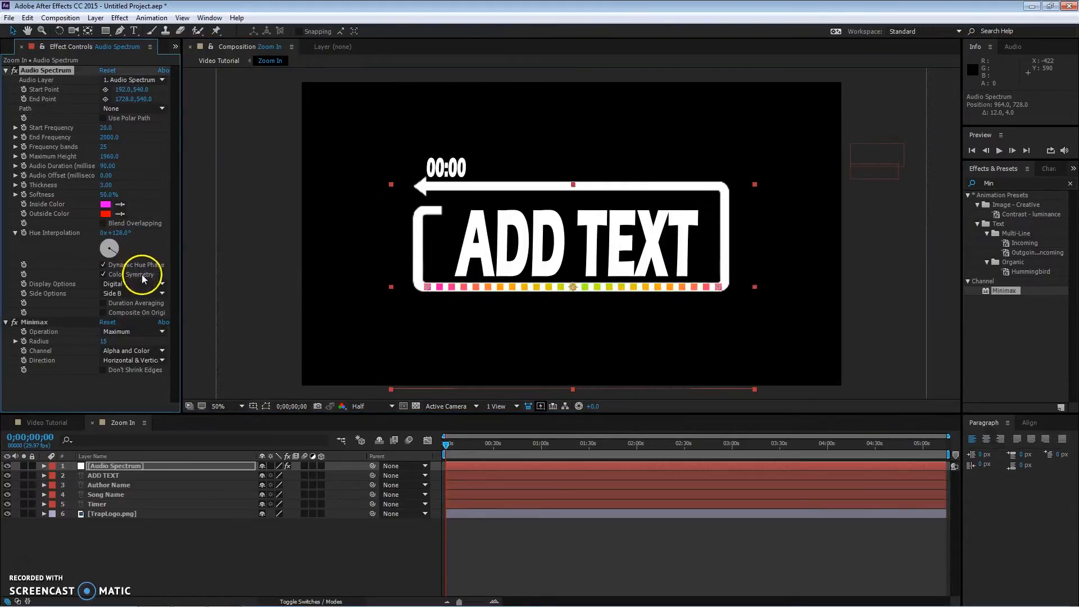
pyautogui.moveTo(65, 283); pyautogui.dragTo(64, 284)
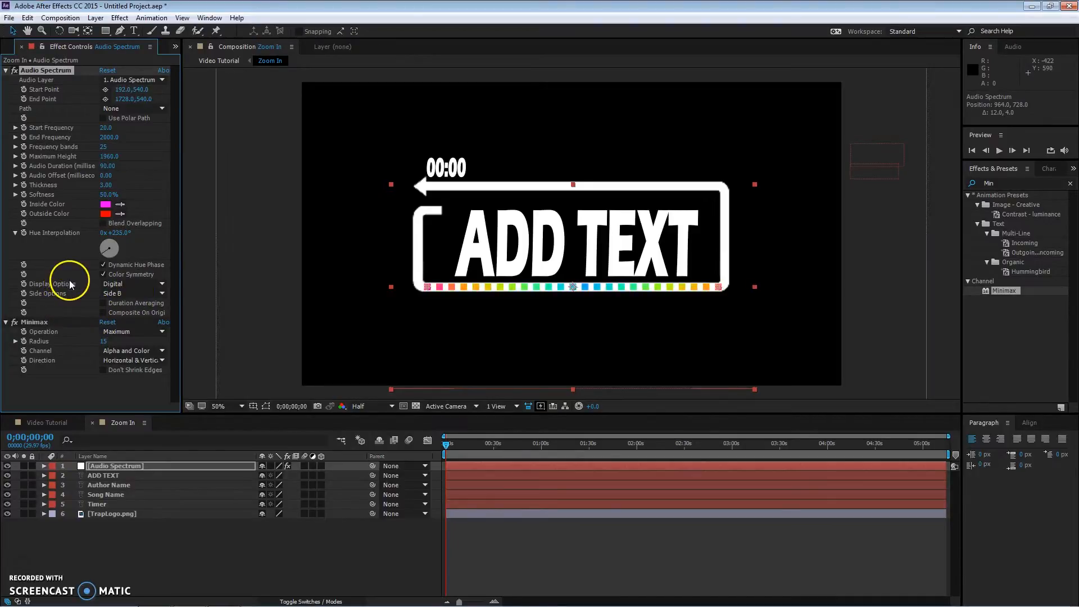
# Step: Search for Ven and apply Venetian Blinds, setting Transition Completion 27%, Direction 90° and Width 50
pyautogui.doubleClick(1006, 183)
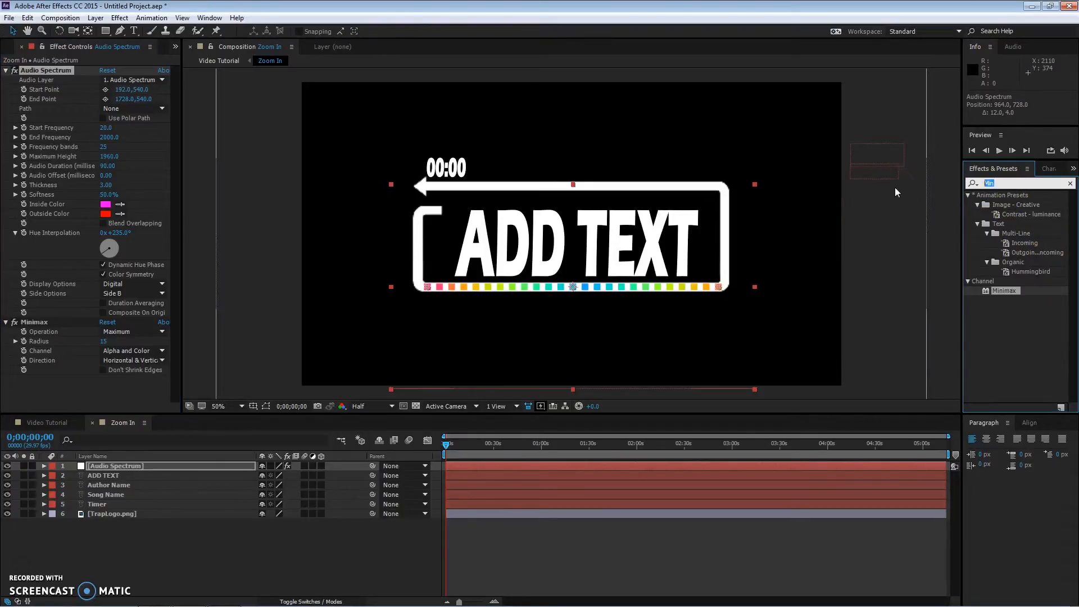
pyautogui.write('Ven')
pyautogui.moveTo(1009, 233); pyautogui.dragTo(143, 468)
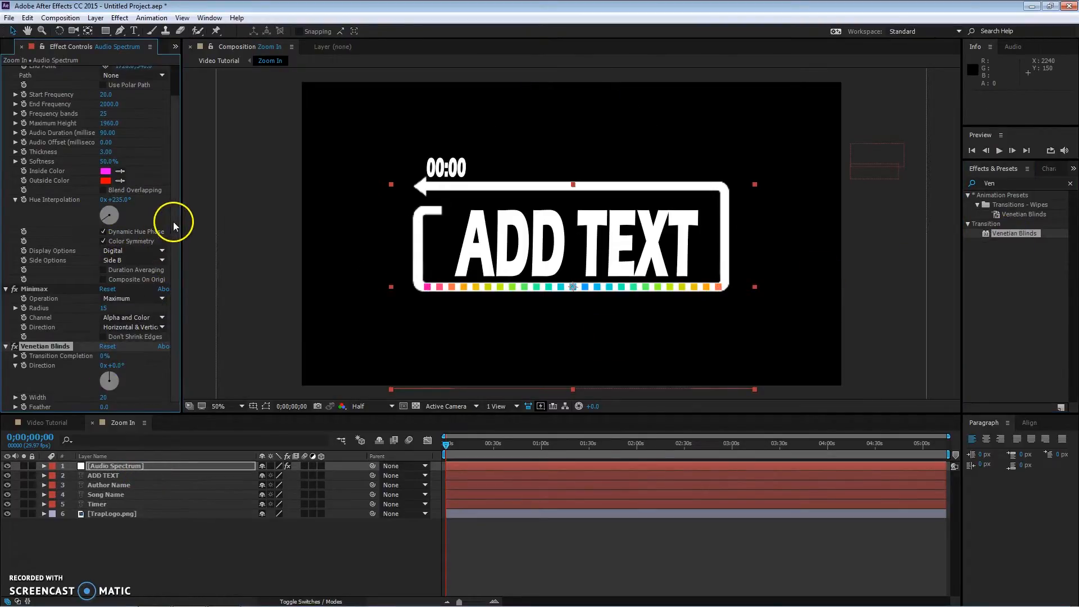
pyautogui.click(103, 357)
pyautogui.write('27')
pyautogui.press('Return')
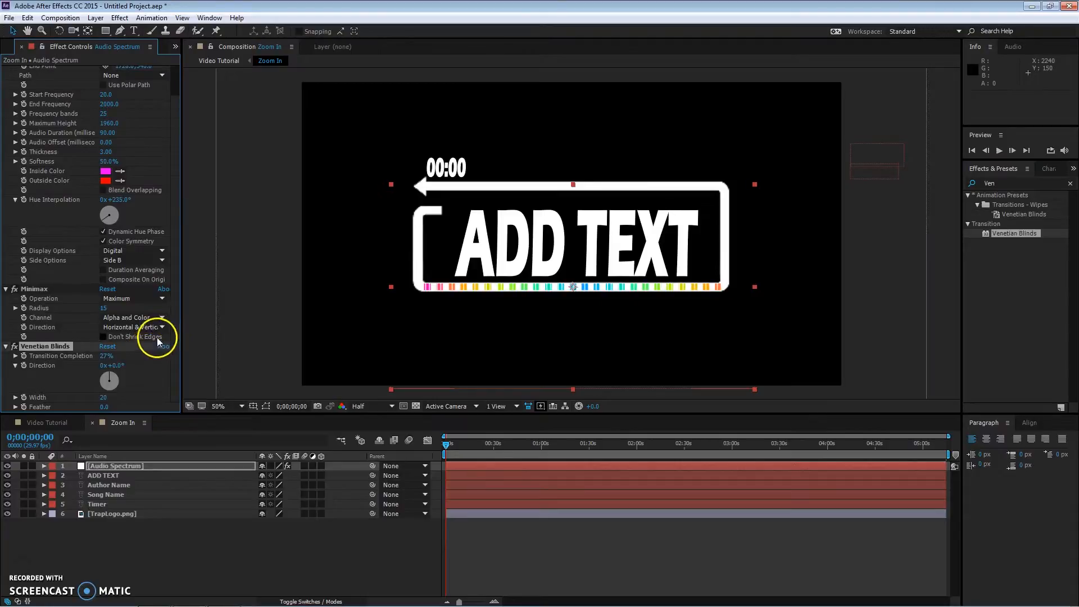
pyautogui.click(114, 366)
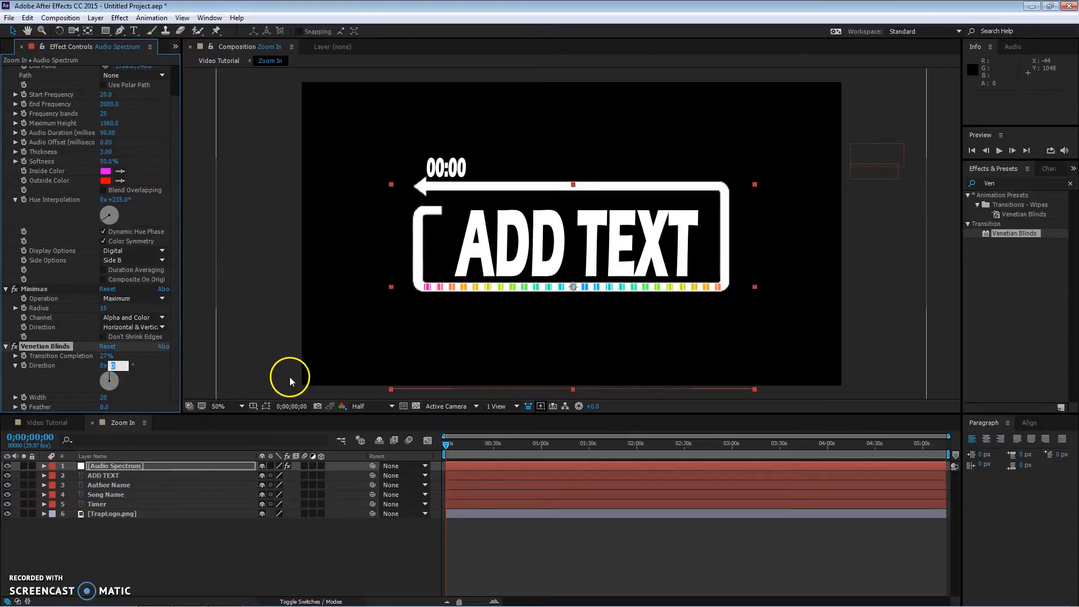
pyautogui.write('90')
pyautogui.press('Return')
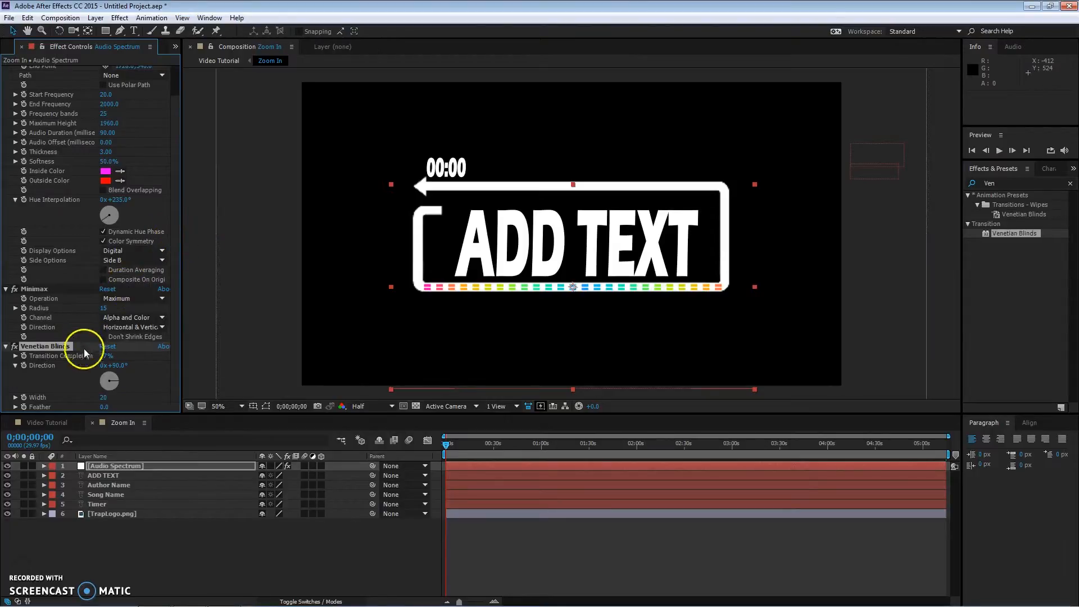
pyautogui.click(105, 396)
pyautogui.write('50')
# Step: Add the Bebe Rexha mp3 from the project into the Zoom In composition
pyautogui.moveTo(591, 288); pyautogui.dragTo(590, 290)
pyautogui.click(121, 101)
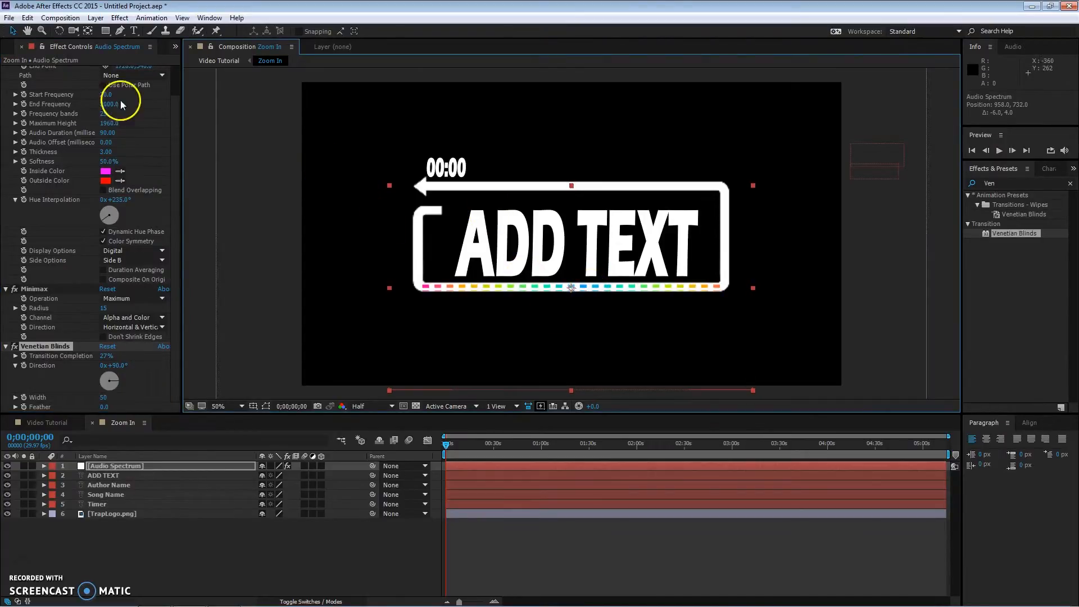
pyautogui.scroll(2, 179, 132)
pyautogui.click(134, 80)
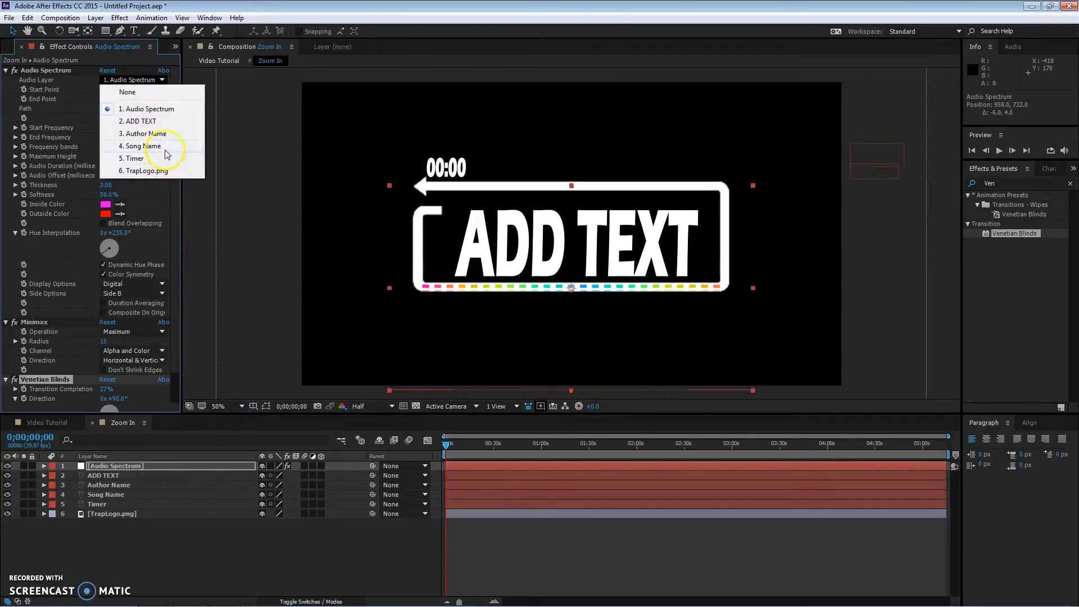
pyautogui.click(17, 46)
pyautogui.click(17, 46)
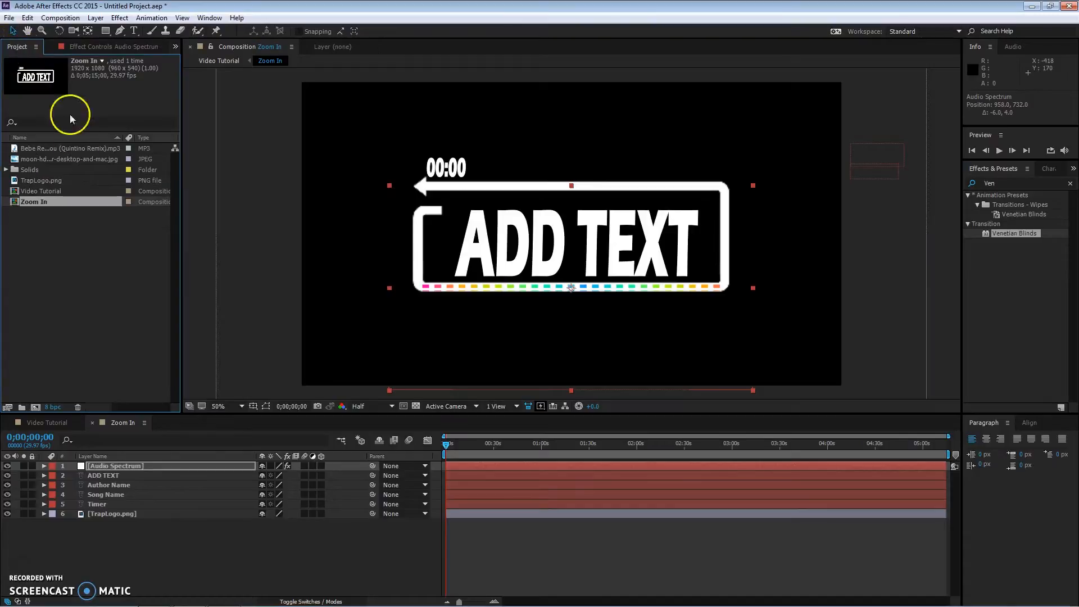
pyautogui.moveTo(58, 148); pyautogui.dragTo(88, 522)
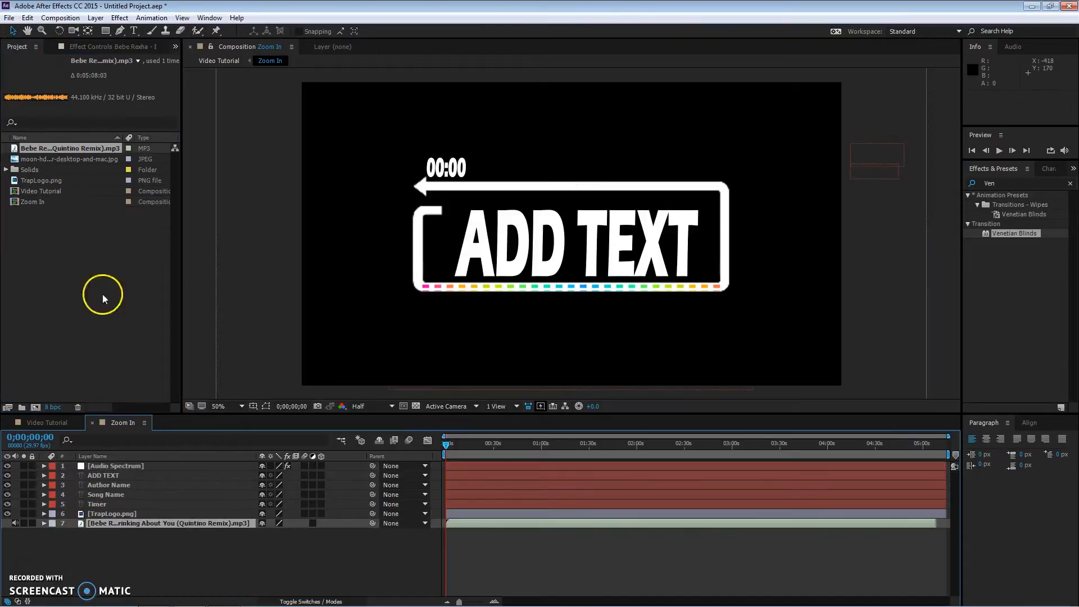
# Step: Set the Audio Spectrum's Audio Layer to the Bebe Rexha mp3 layer
pyautogui.click(101, 49)
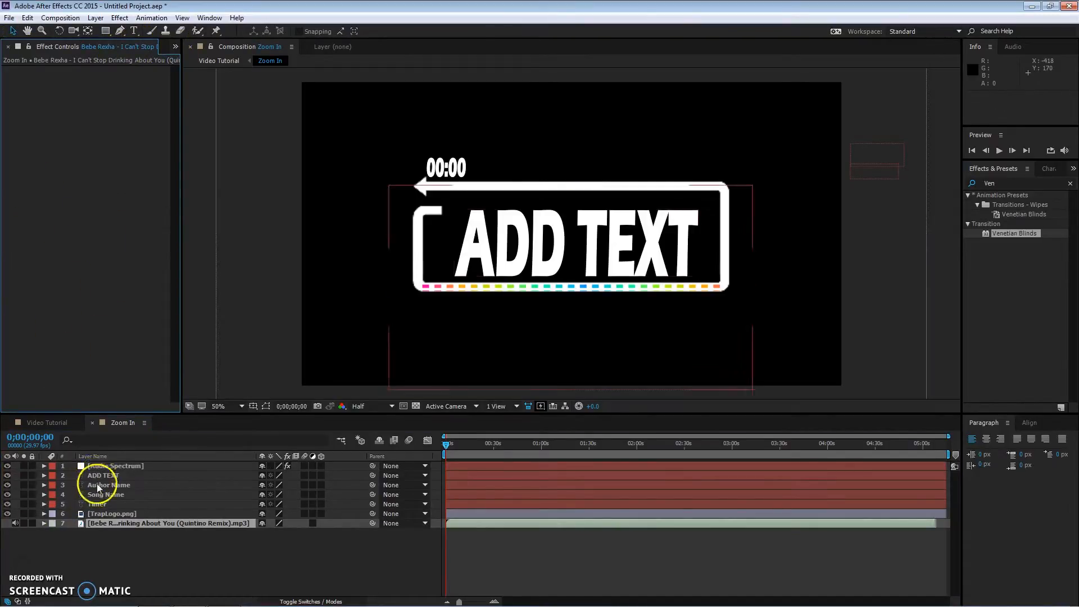
pyautogui.doubleClick(102, 465)
pyautogui.click(153, 79)
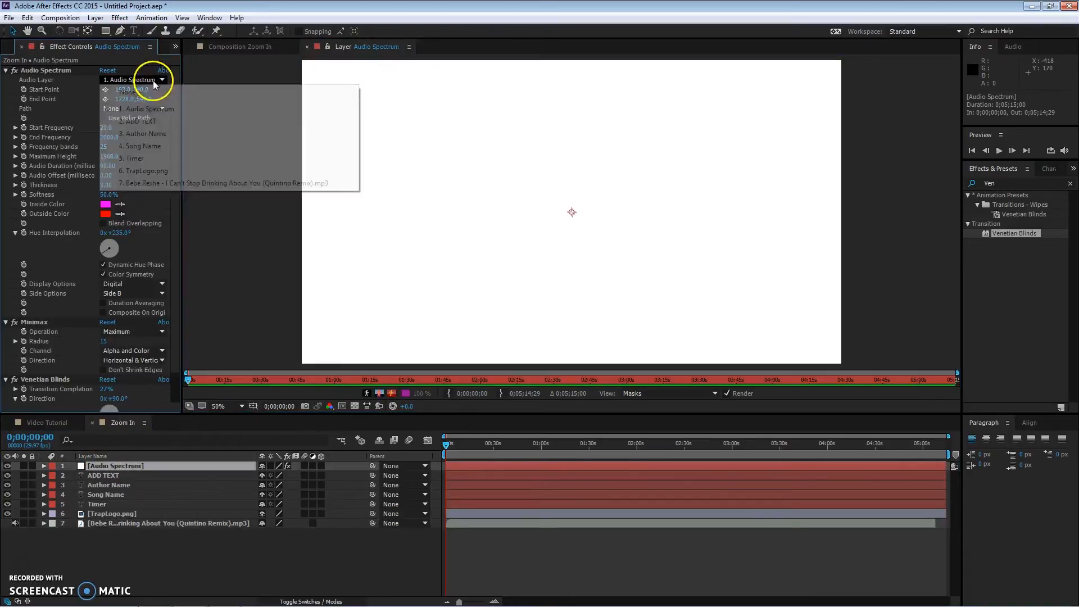
pyautogui.click(157, 184)
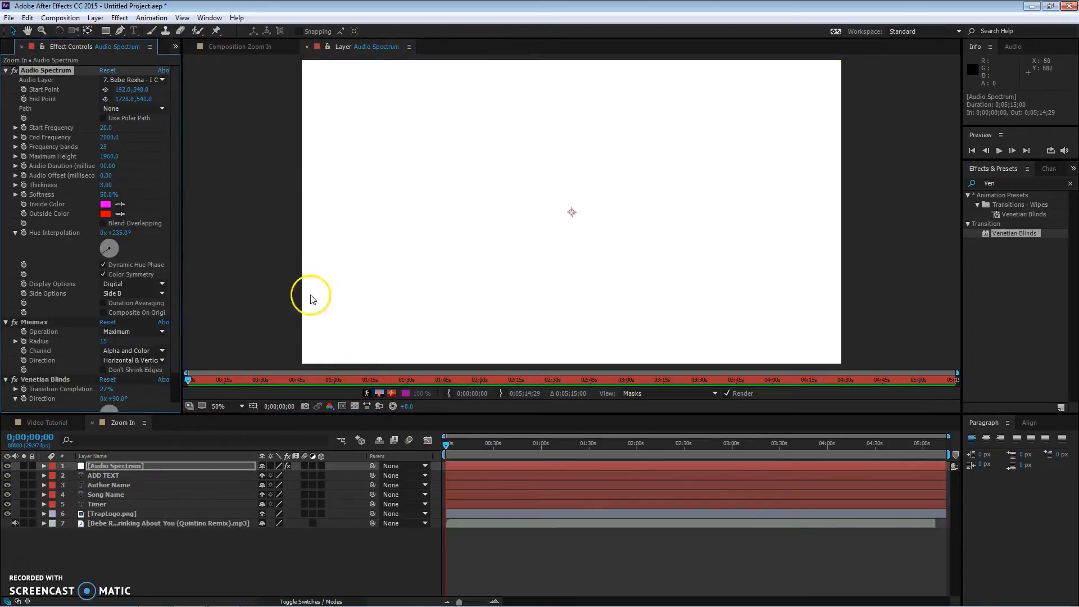
# Step: Return to the Zoom In composition and move the Audio Spectrum layer below the TrapLogo layer
pyautogui.click(245, 48)
pyautogui.click(447, 447)
pyautogui.moveTo(447, 447); pyautogui.dragTo(392, 465)
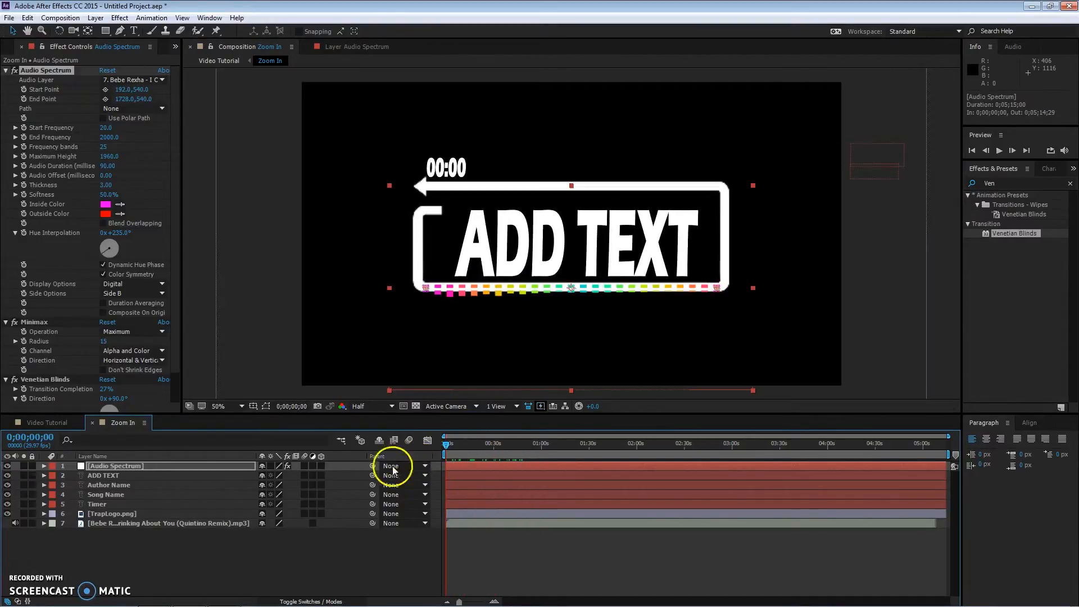
pyautogui.moveTo(115, 465); pyautogui.dragTo(110, 521)
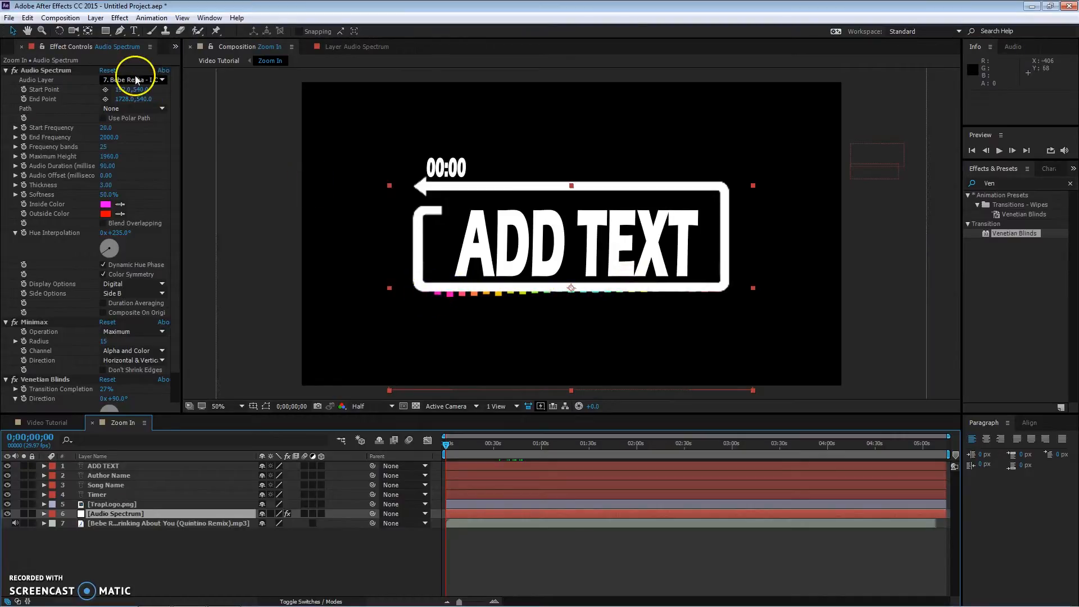
# Step: In the Video Tutorial composition, create a new full-size solid named Grey Tint with a dark grey colour
pyautogui.click(51, 427)
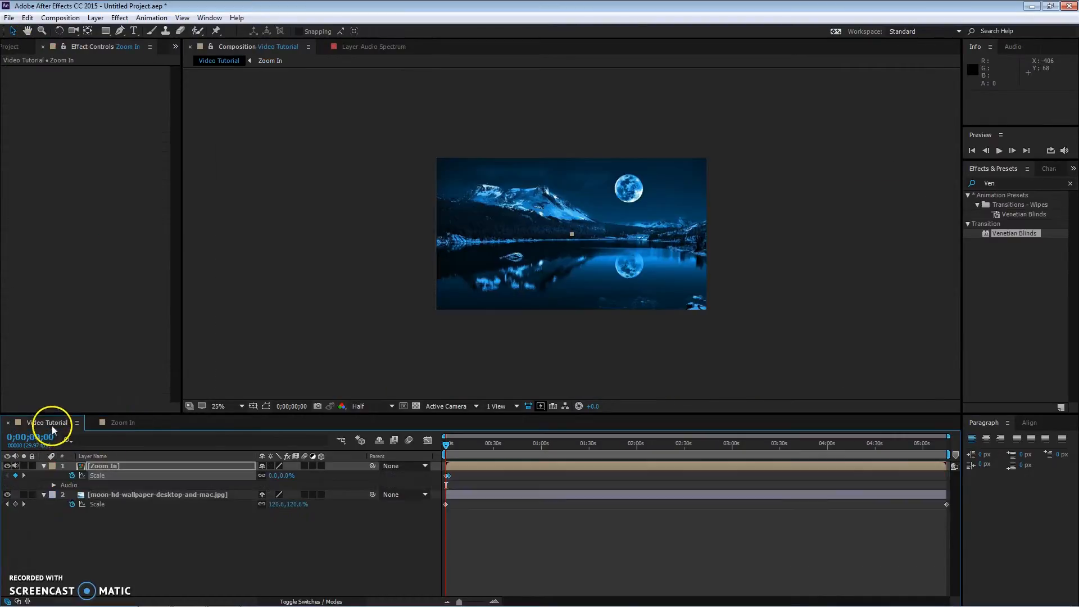
pyautogui.click(44, 466)
pyautogui.rightClick(115, 526)
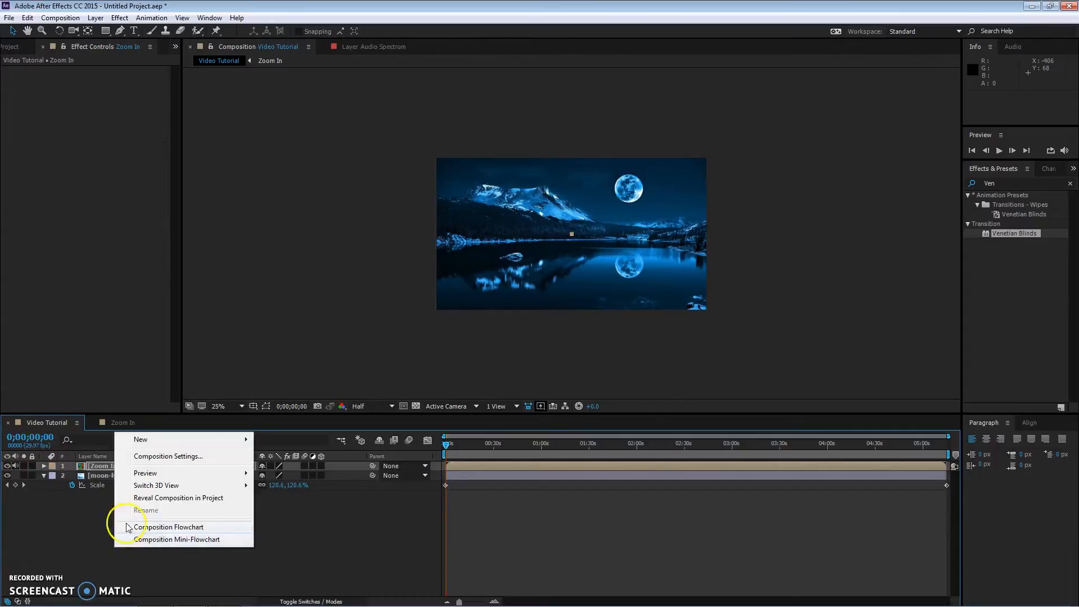
pyautogui.moveTo(152, 439)
pyautogui.click(280, 468)
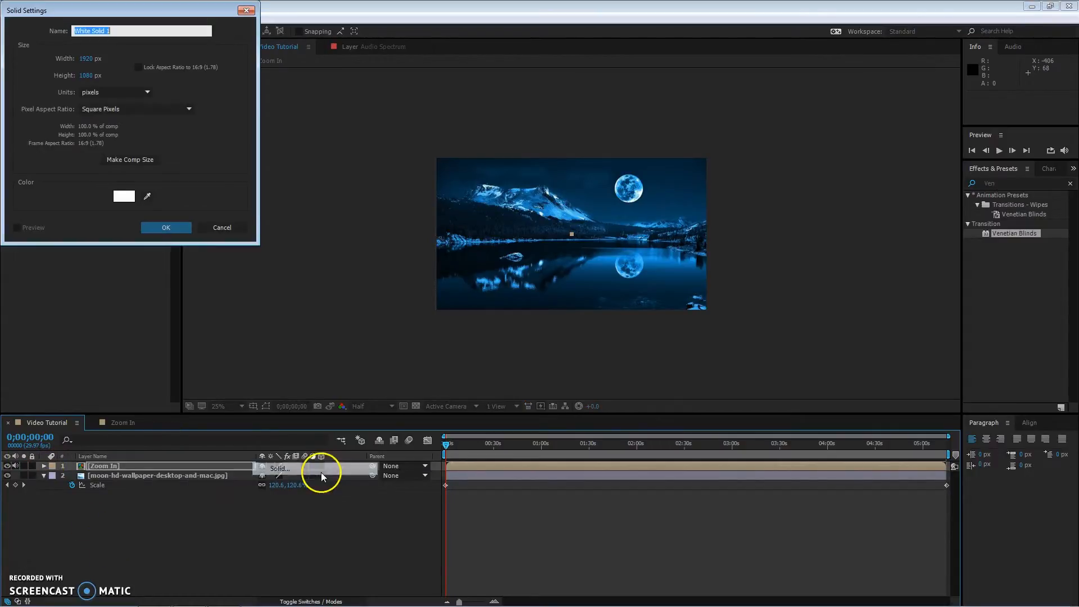
pyautogui.click(125, 196)
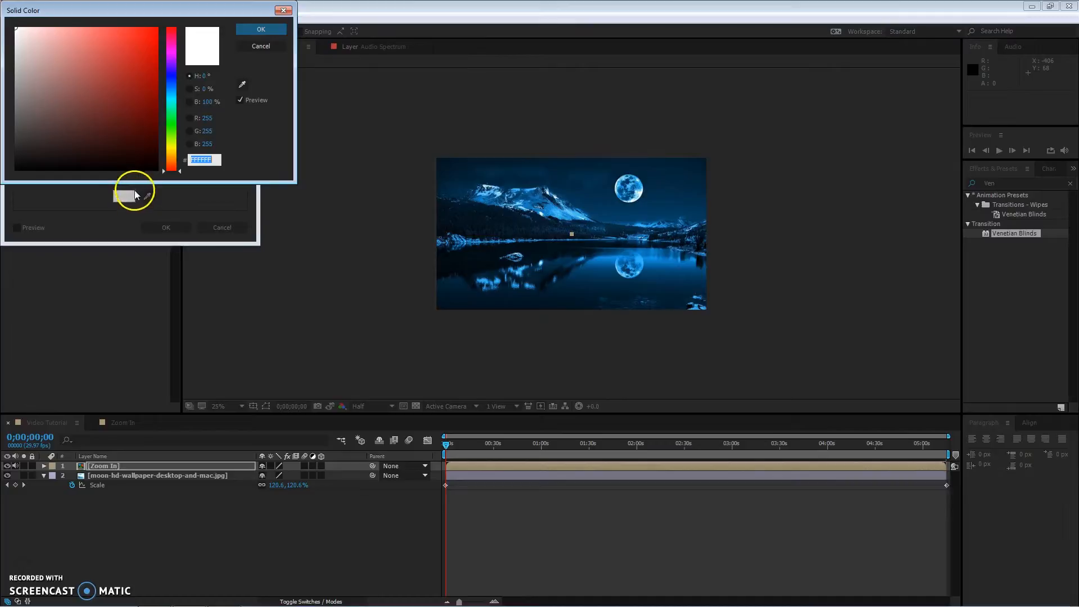
pyautogui.moveTo(121, 132)
pyautogui.mouseDown()
pyautogui.moveTo(15, 125)
pyautogui.moveTo(15, 136)
pyautogui.mouseUp()
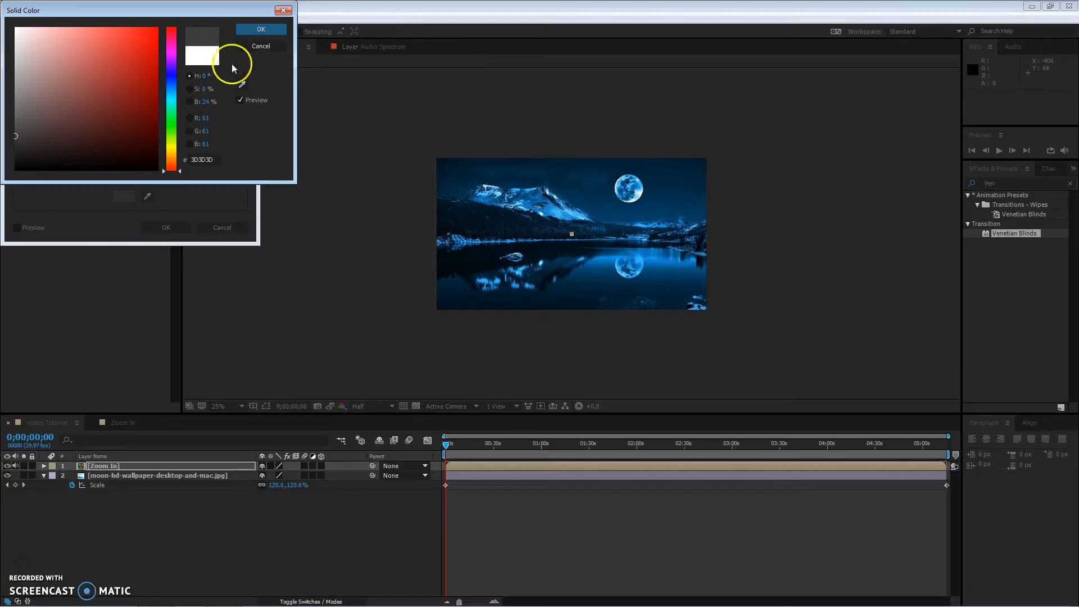
pyautogui.click(271, 48)
pyautogui.click(149, 196)
pyautogui.click(183, 193)
pyautogui.click(117, 30)
pyautogui.write('Grey Tint')
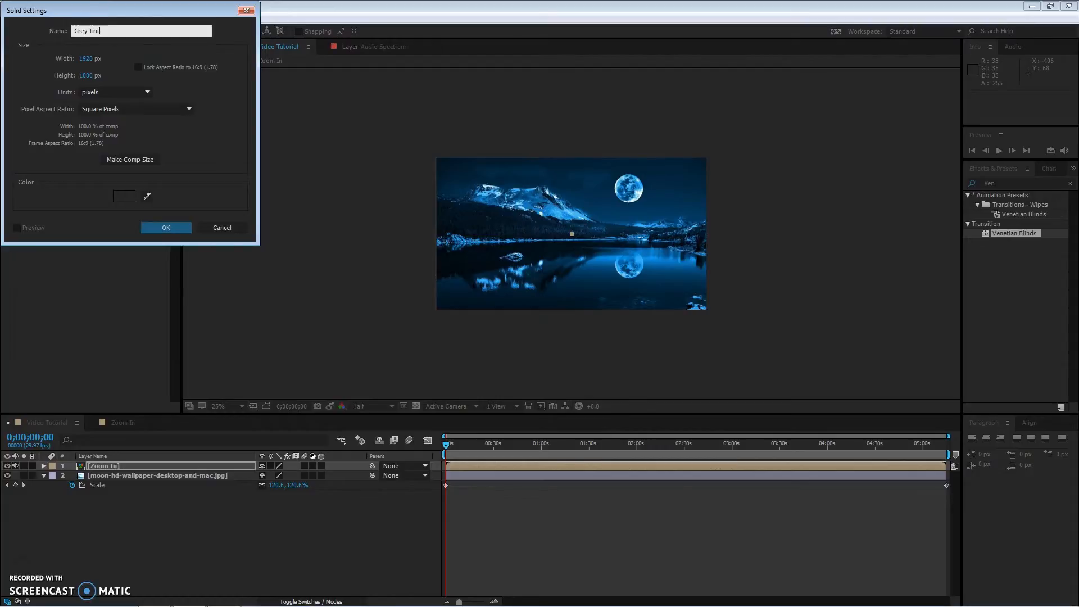
pyautogui.click(150, 225)
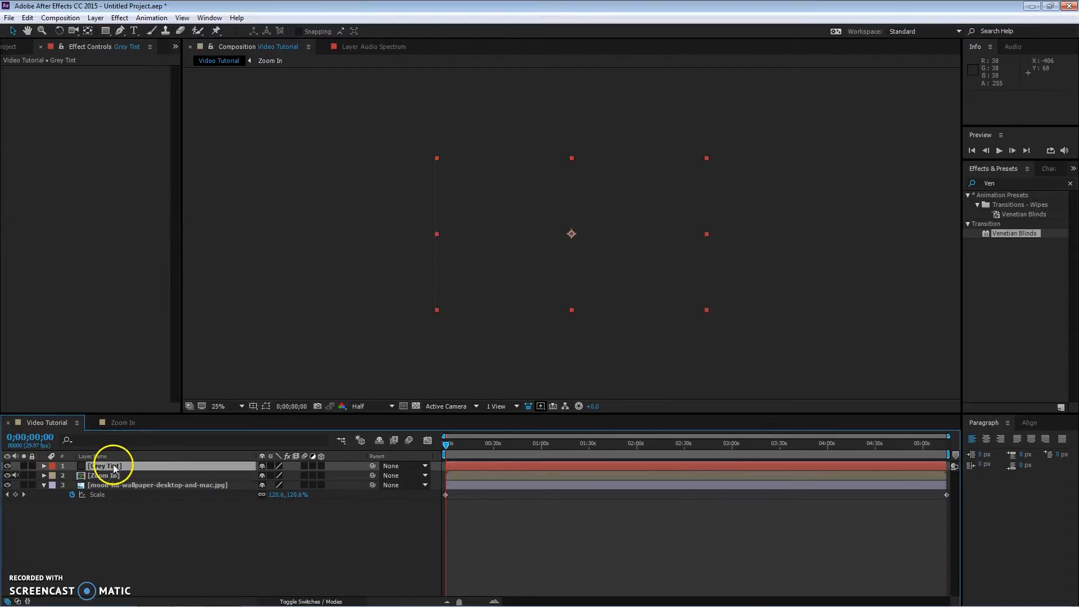
# Step: Set the Grey Tint layer's opacity to 41% and move it below the Zoom In layer
pyautogui.press('t')
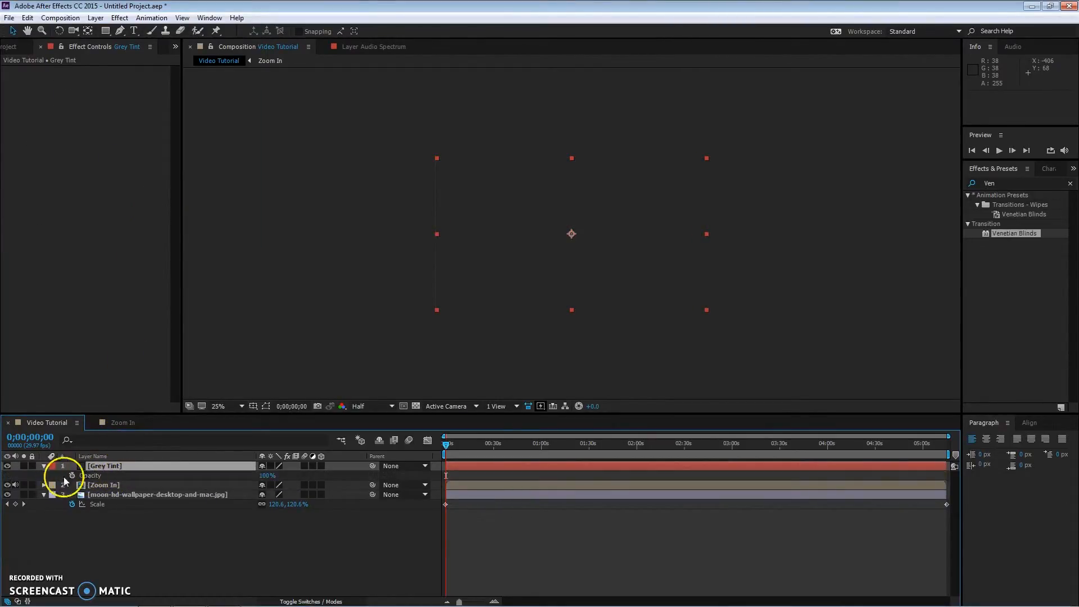
pyautogui.click(266, 476)
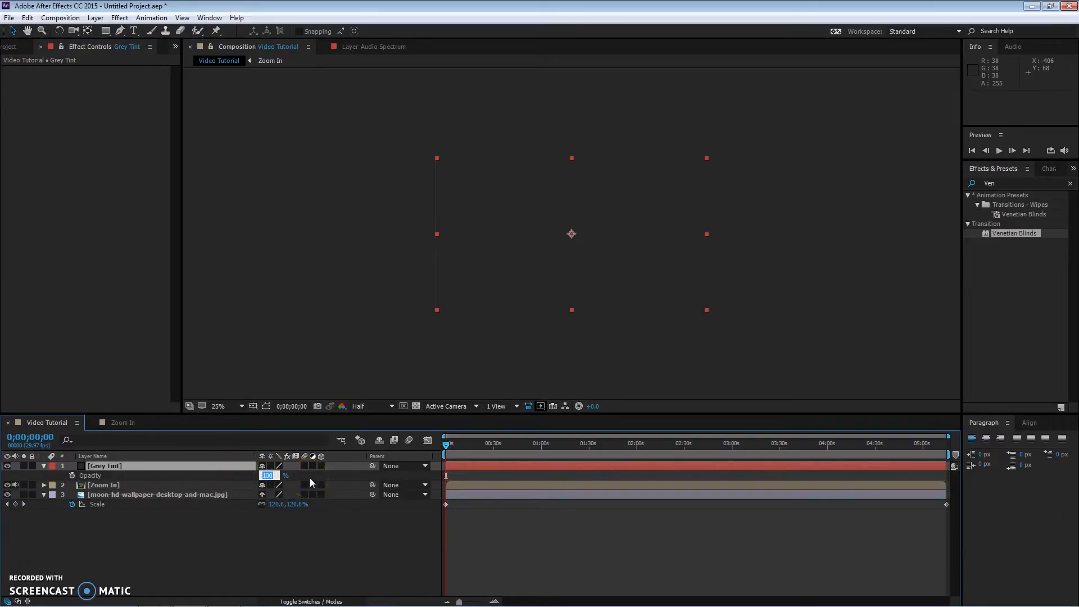
pyautogui.write('41')
pyautogui.press('Return')
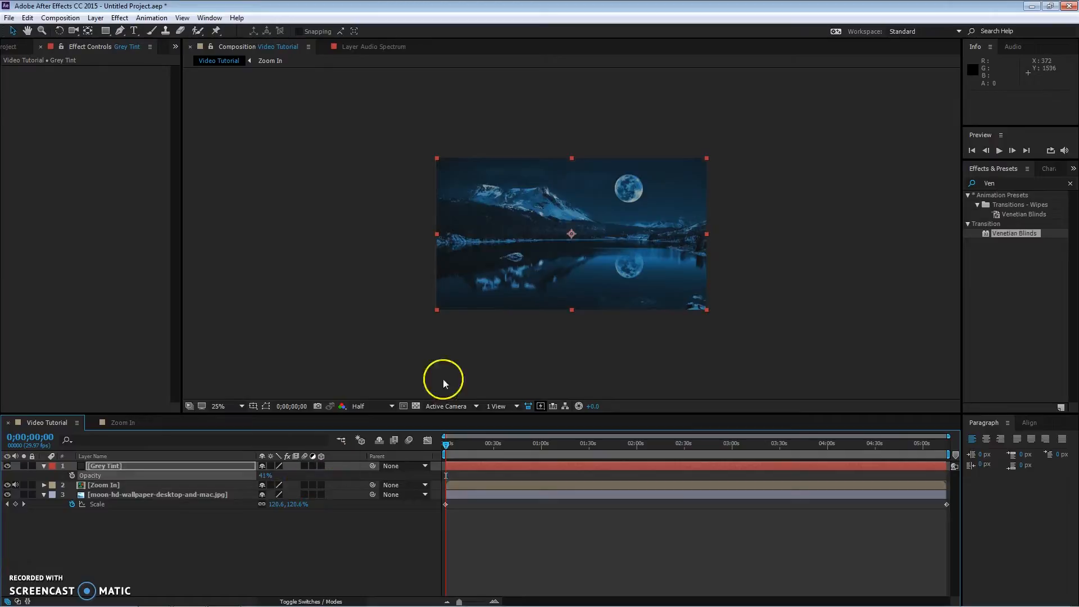
pyautogui.click(114, 466)
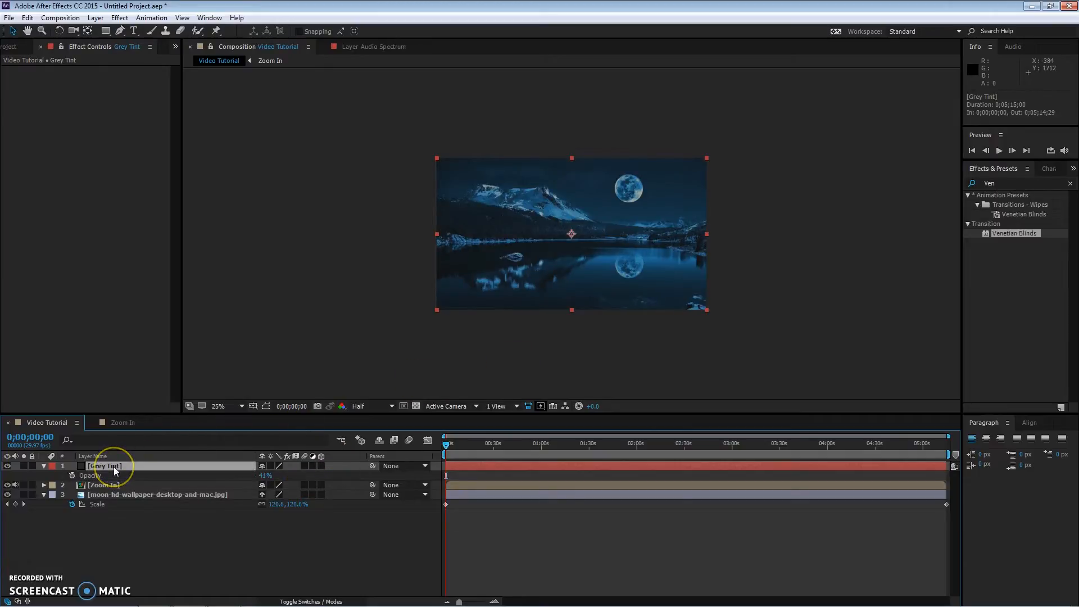
pyautogui.moveTo(113, 467); pyautogui.dragTo(116, 488)
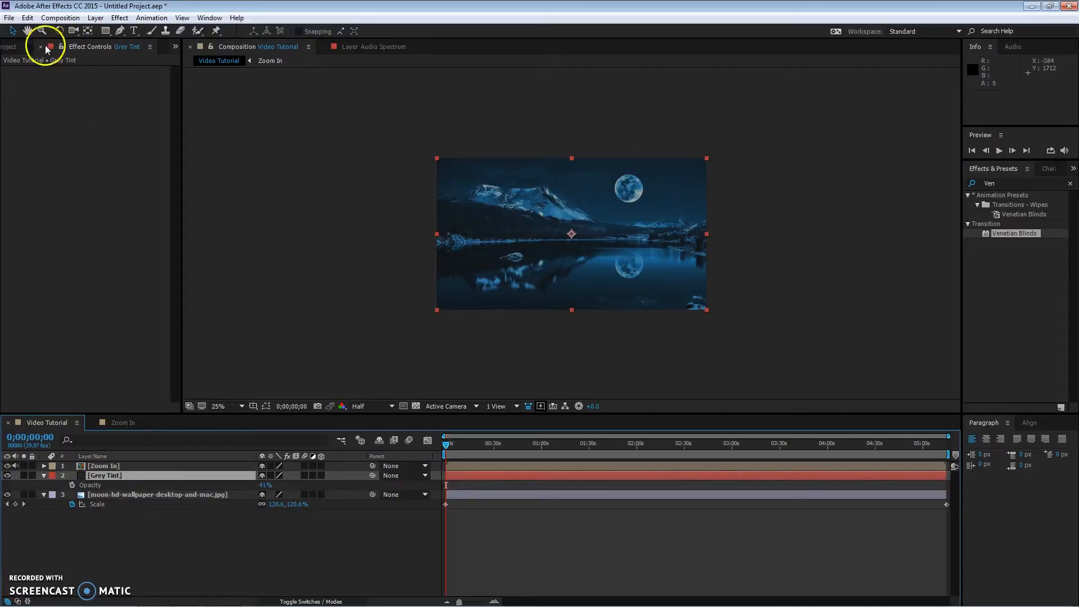
# Step: Create a new white solid named Star Burst above the Grey Tint layer
pyautogui.rightClick(150, 517)
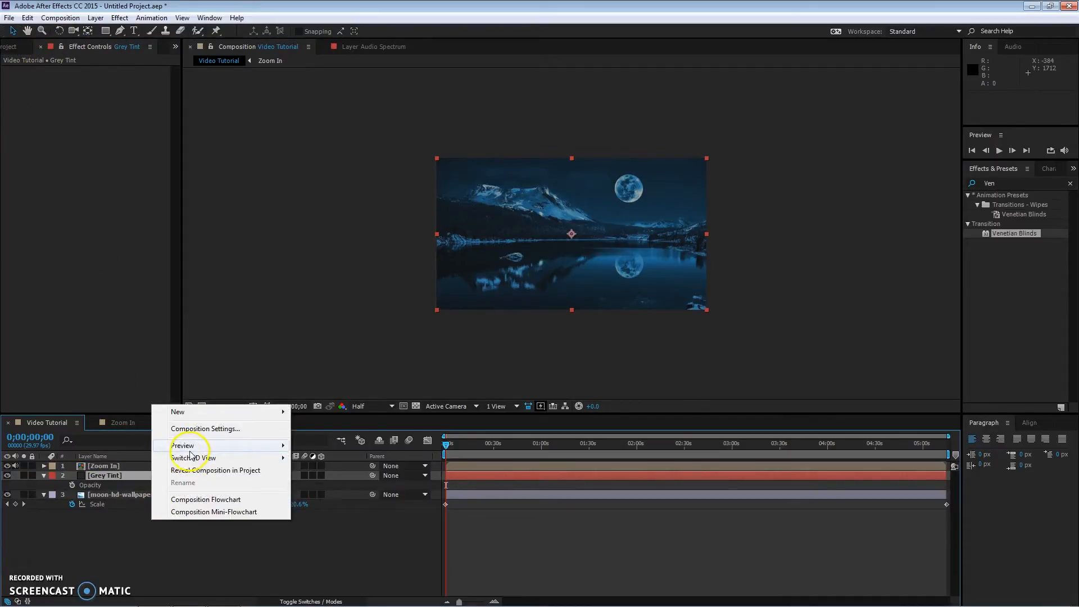
pyautogui.moveTo(200, 416)
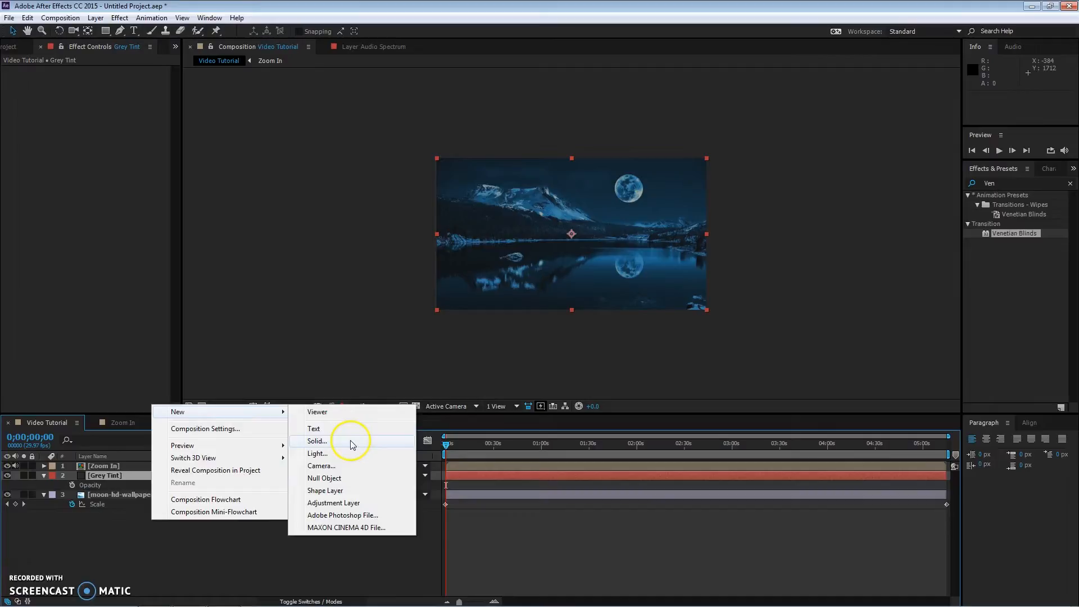
pyautogui.click(352, 444)
pyautogui.click(121, 195)
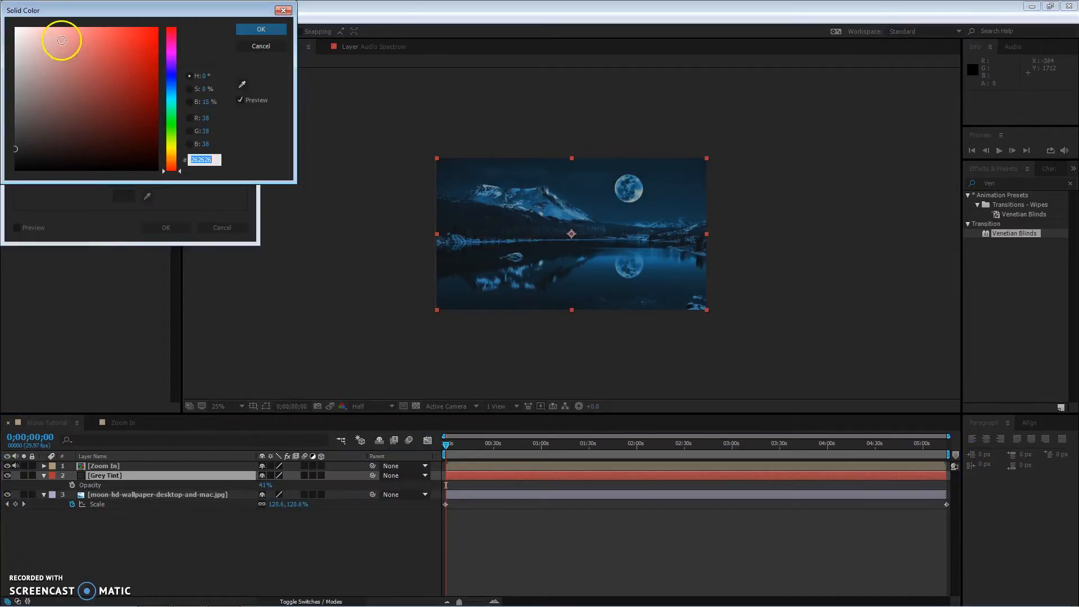
pyautogui.moveTo(62, 41); pyautogui.dragTo(15, 27)
pyautogui.click(261, 29)
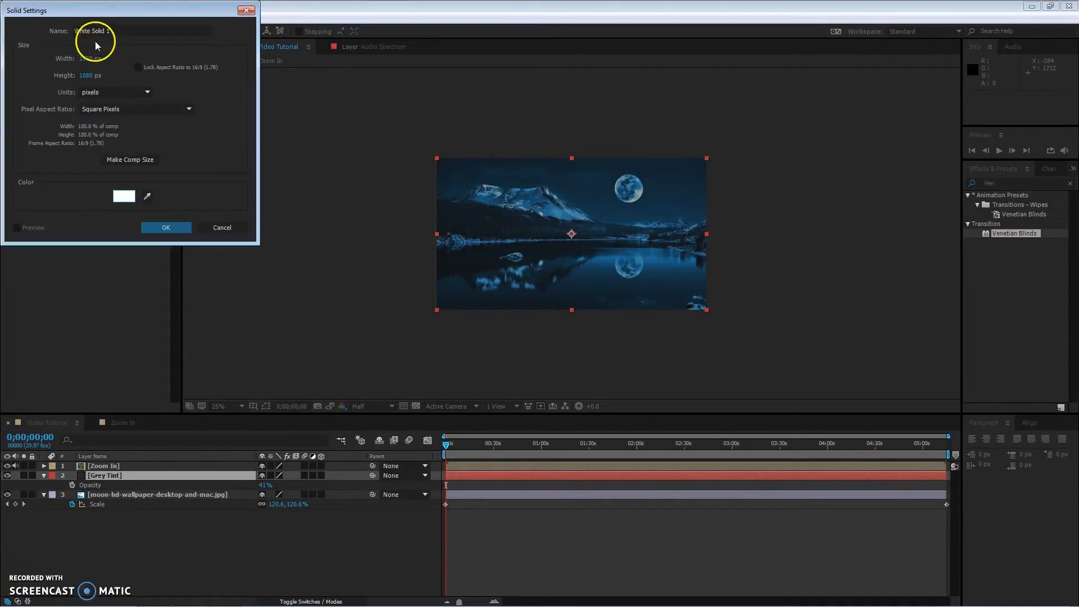
pyautogui.write('Star')
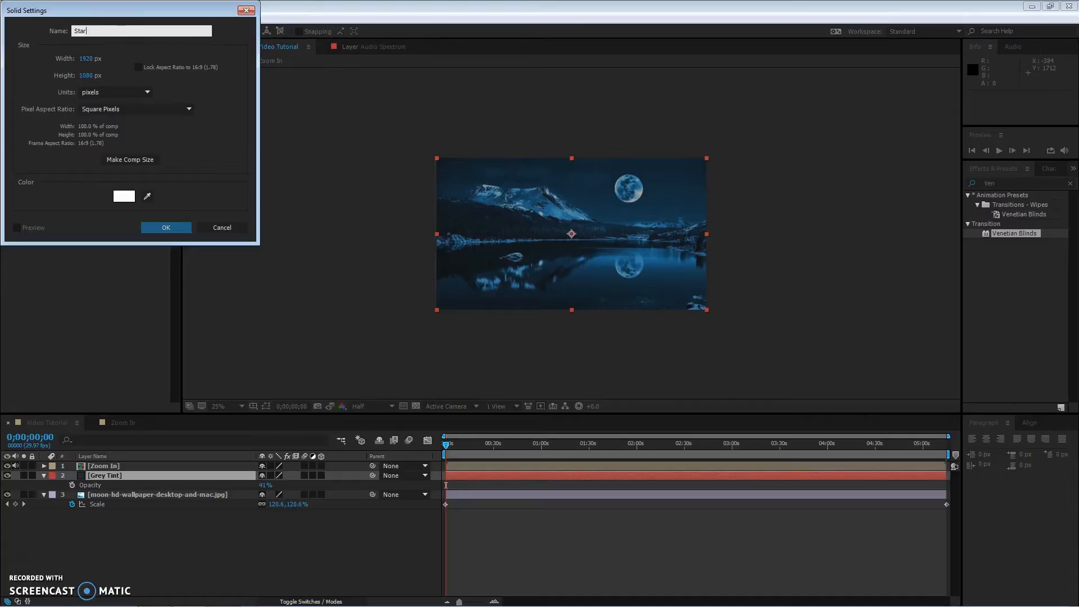
pyautogui.write(' Burst')
pyautogui.press('Return')
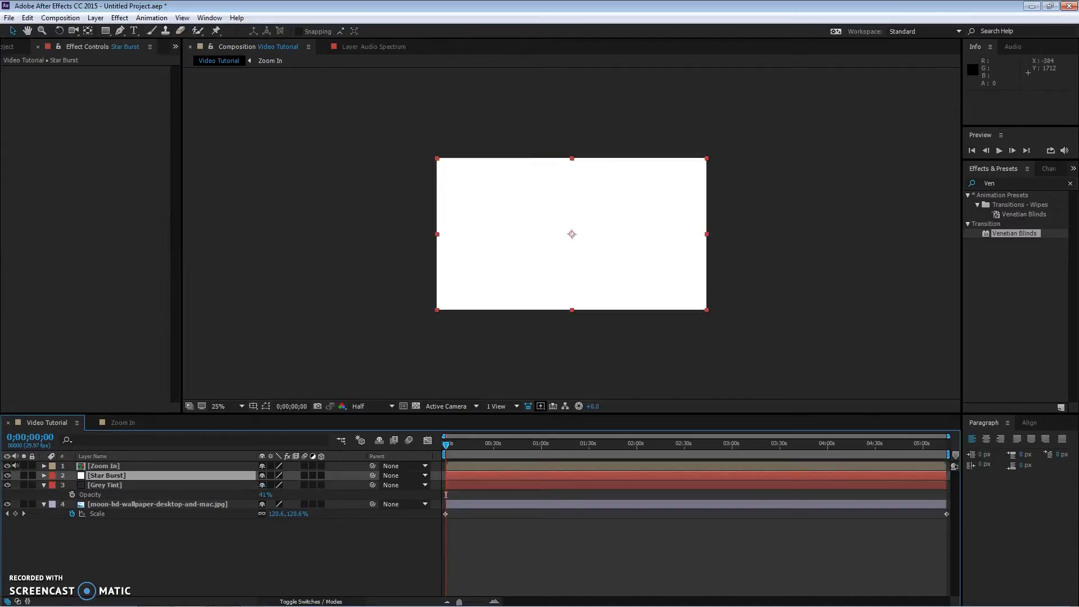
# Step: Apply CC Star Burst to the Star Burst solid, setting Scatter to 296, Speed 0.11 and Size 266
pyautogui.click(120, 17)
pyautogui.moveTo(182, 247)
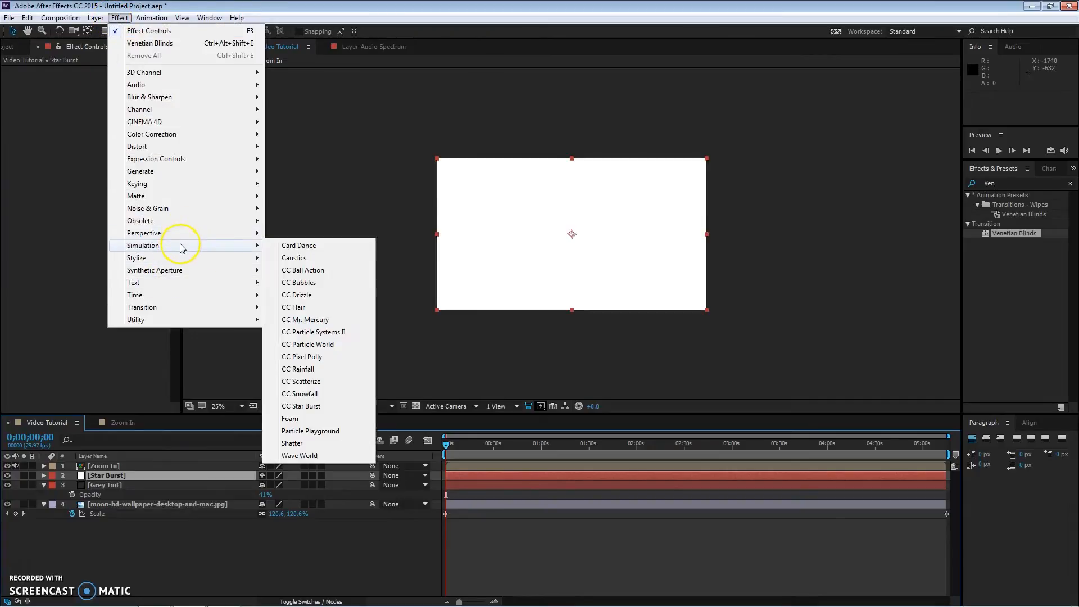
pyautogui.click(315, 405)
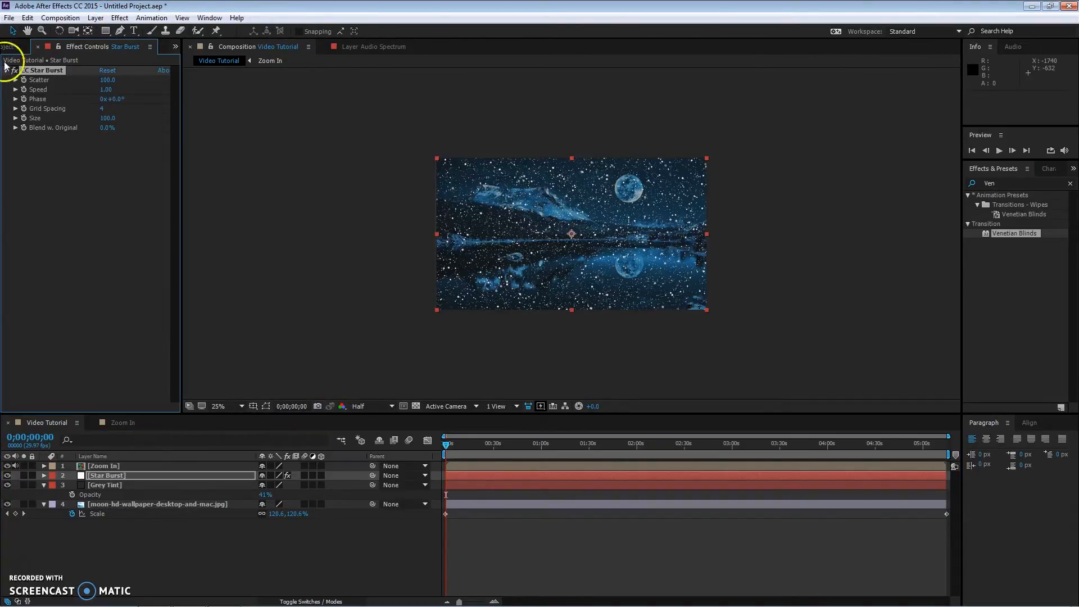
pyautogui.click(108, 80)
pyautogui.click(106, 89)
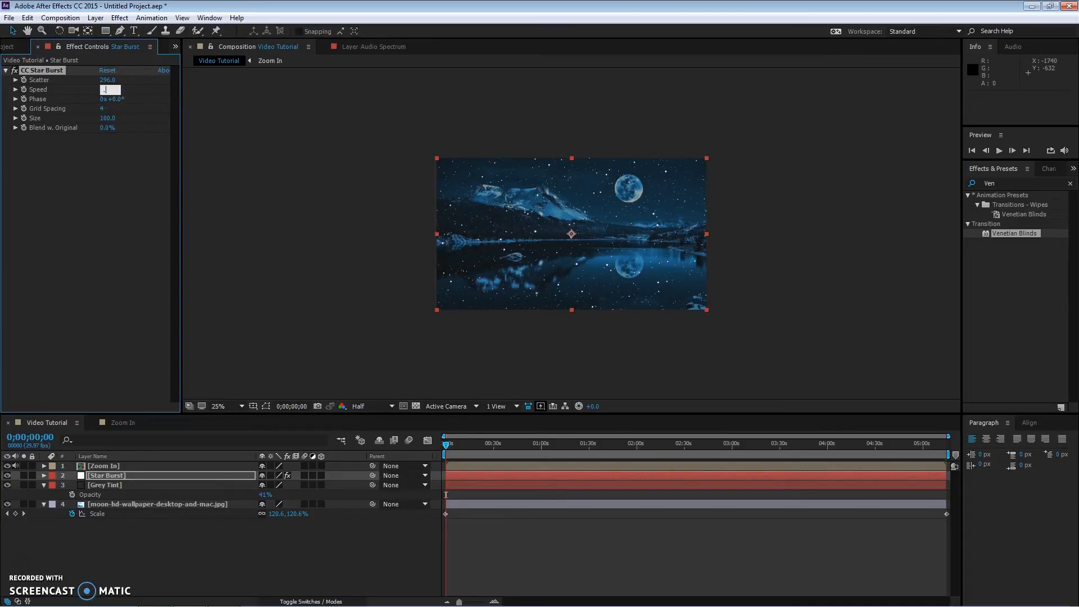
pyautogui.press('Return')
pyautogui.click(103, 108)
pyautogui.click(113, 119)
pyautogui.press('Tab')
pyautogui.click(153, 164)
pyautogui.write('266')
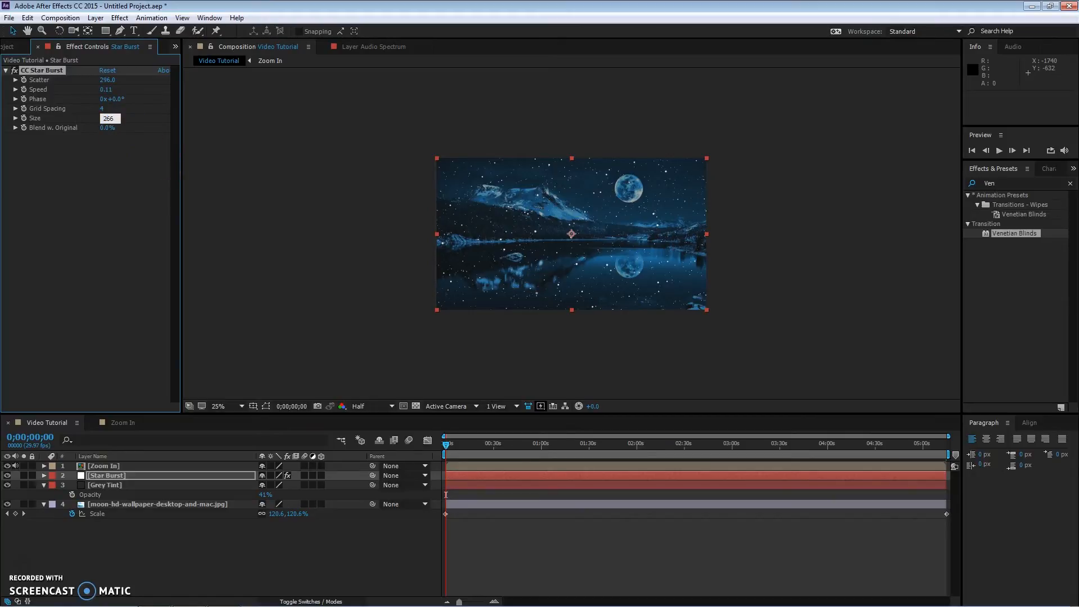
pyautogui.press('Return')
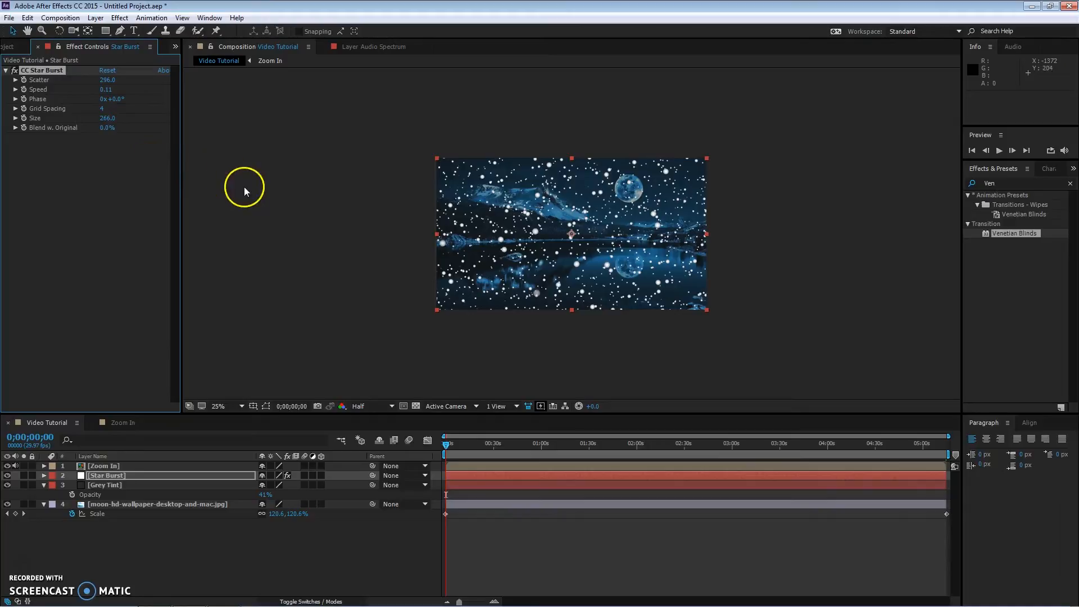
# Step: Preview the Video Tutorial composition at fit magnification, scrubbing through its timeline and the Zoom In composition's timeline
pyautogui.moveTo(447, 443)
pyautogui.mouseDown()
pyautogui.moveTo(476, 442)
pyautogui.moveTo(435, 461)
pyautogui.mouseUp()
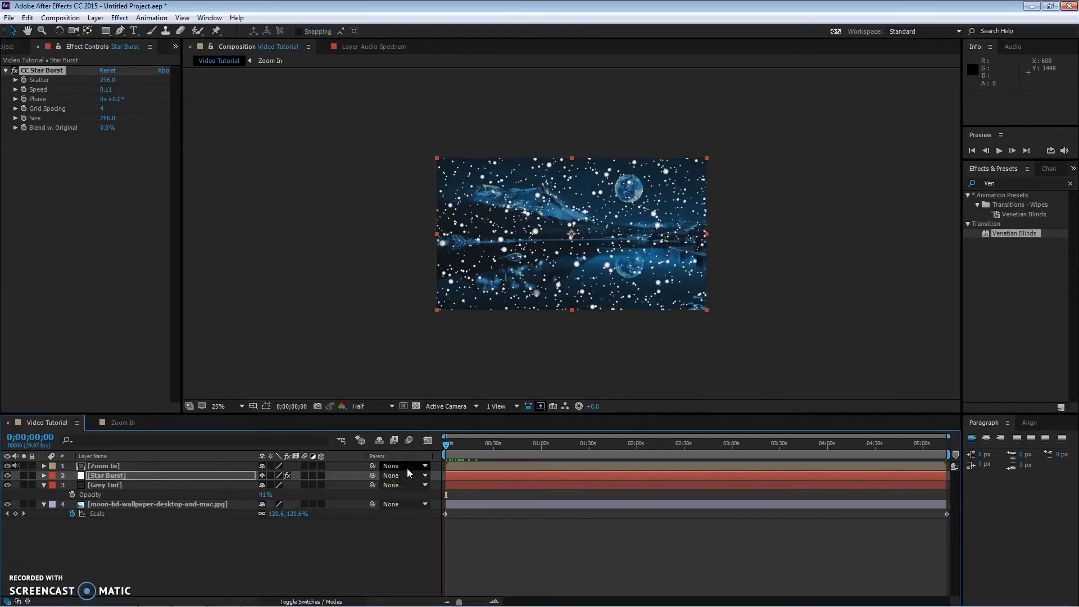
pyautogui.click(44, 484)
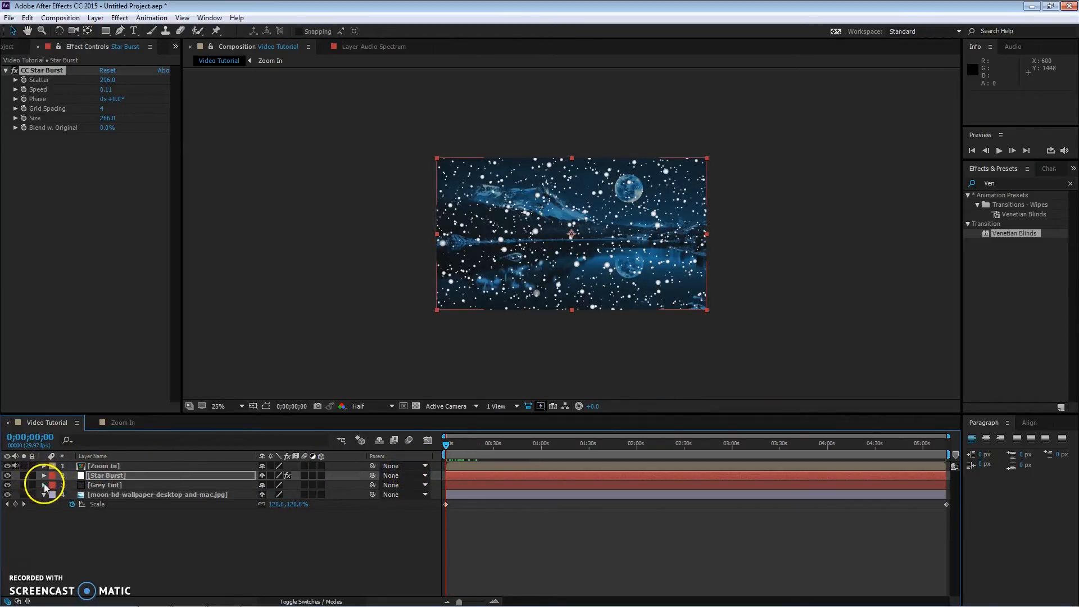
pyautogui.click(43, 494)
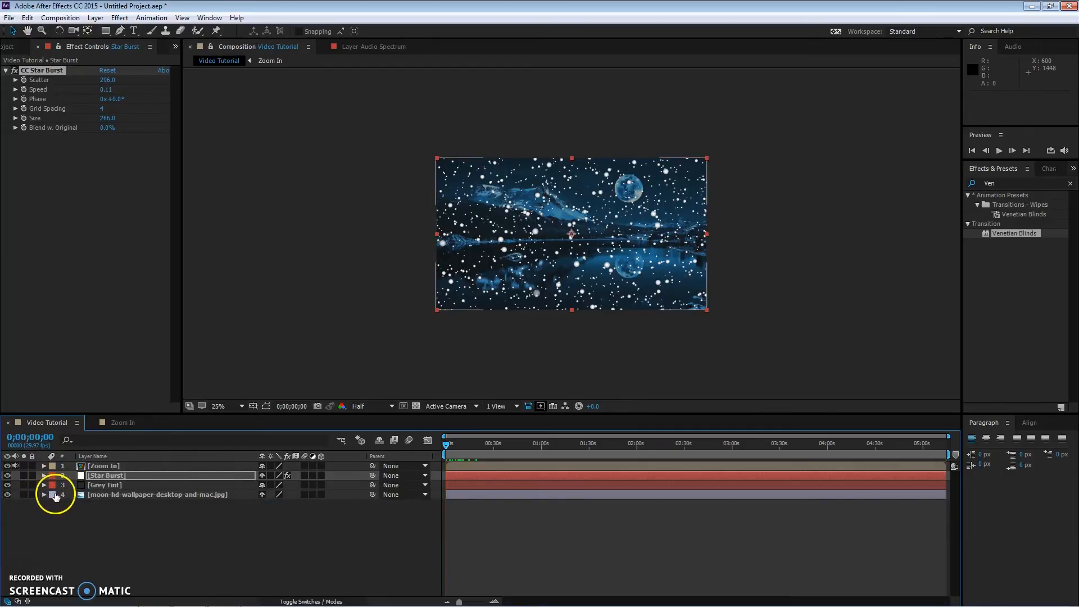
pyautogui.click(364, 406)
pyautogui.click(446, 446)
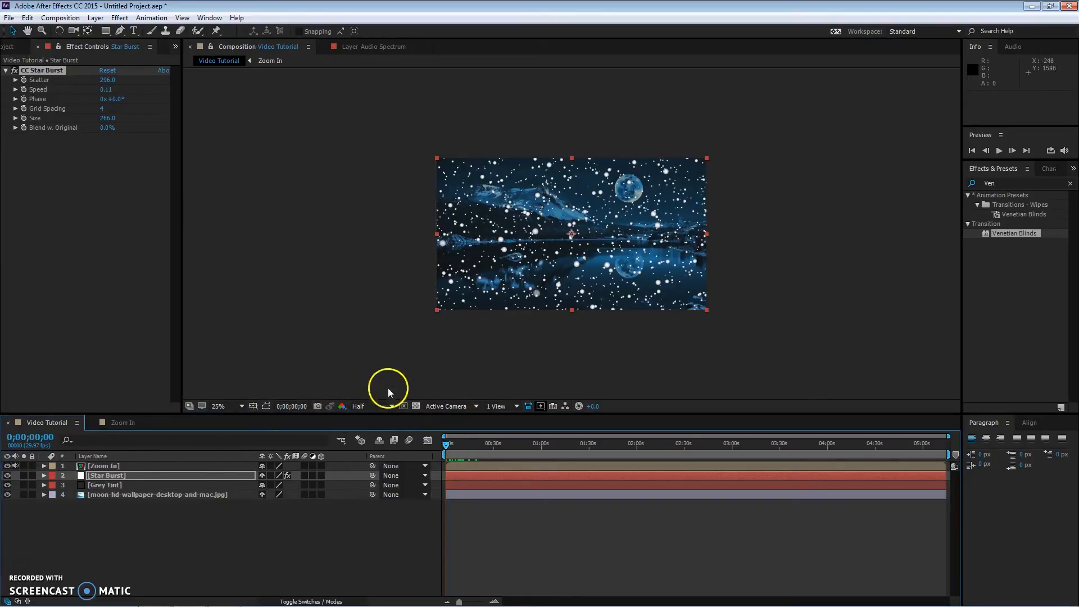
pyautogui.click(236, 413)
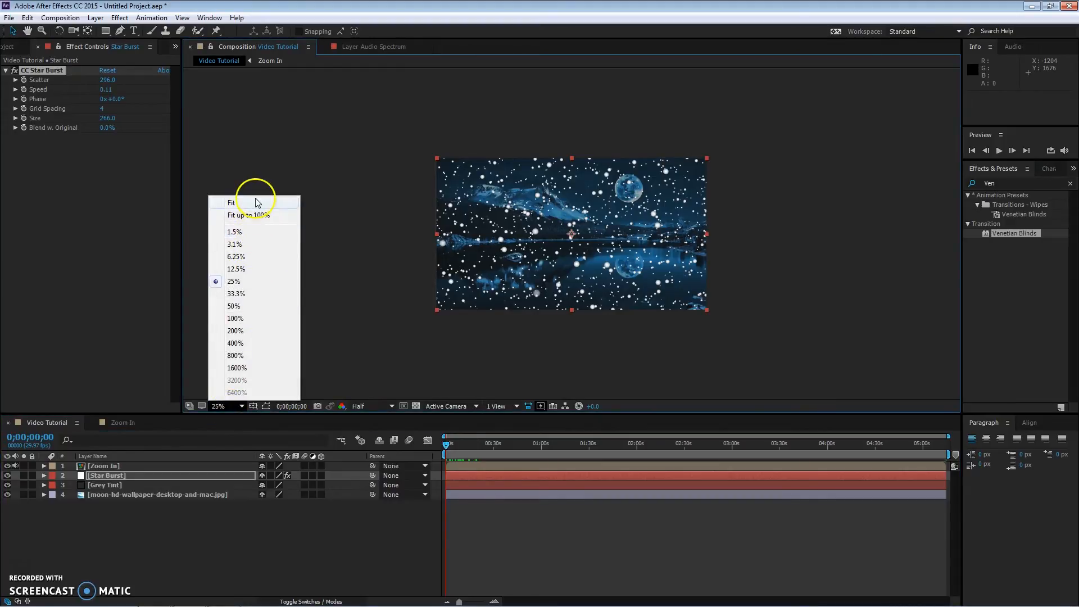
pyautogui.click(256, 203)
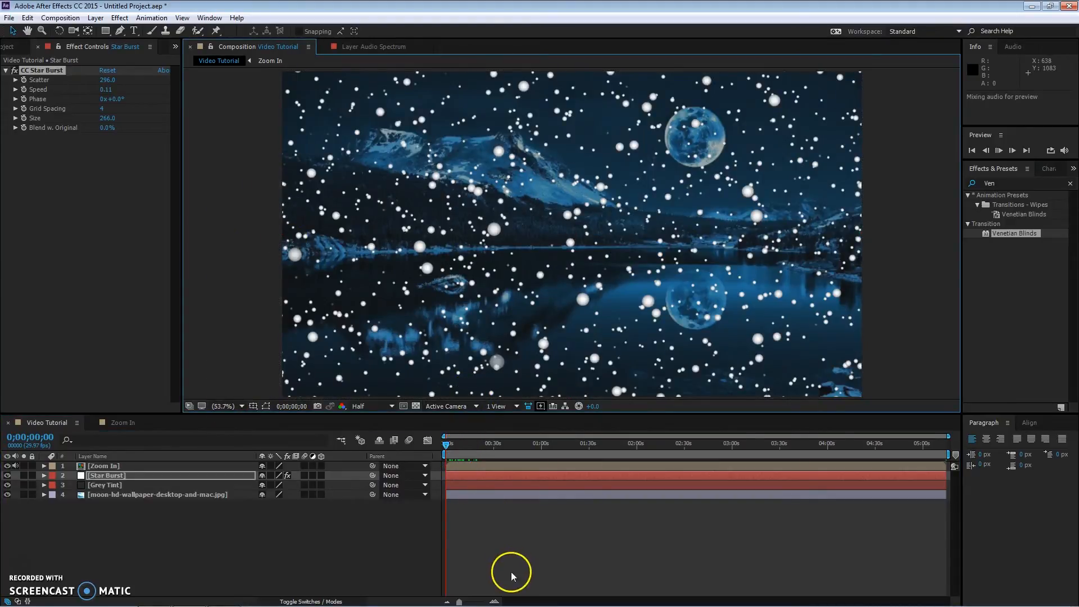
pyautogui.press('space')
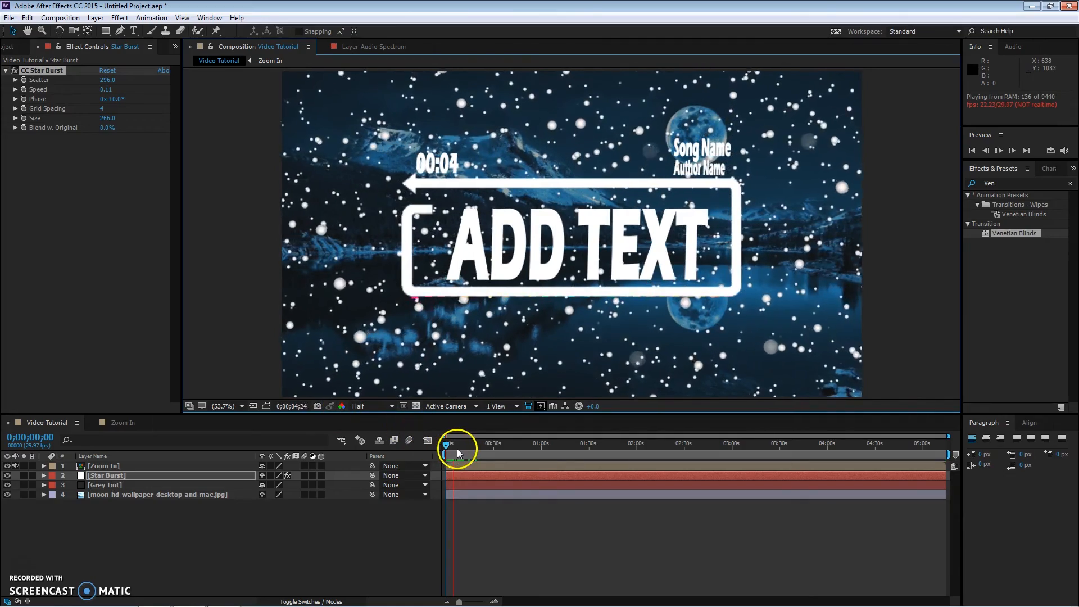
pyautogui.moveTo(444, 444); pyautogui.dragTo(805, 446)
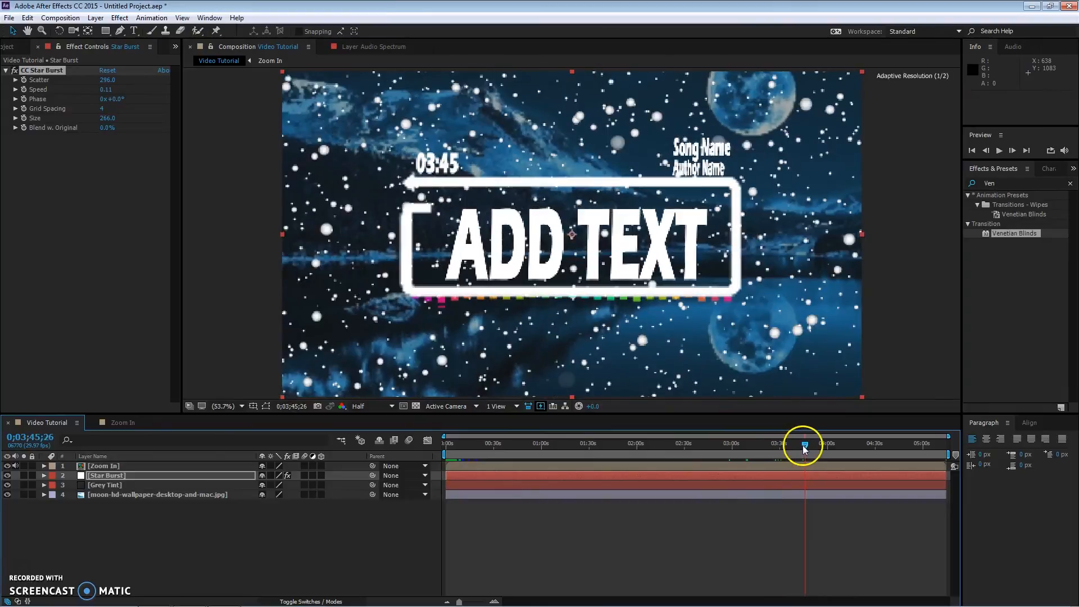
pyautogui.click(121, 423)
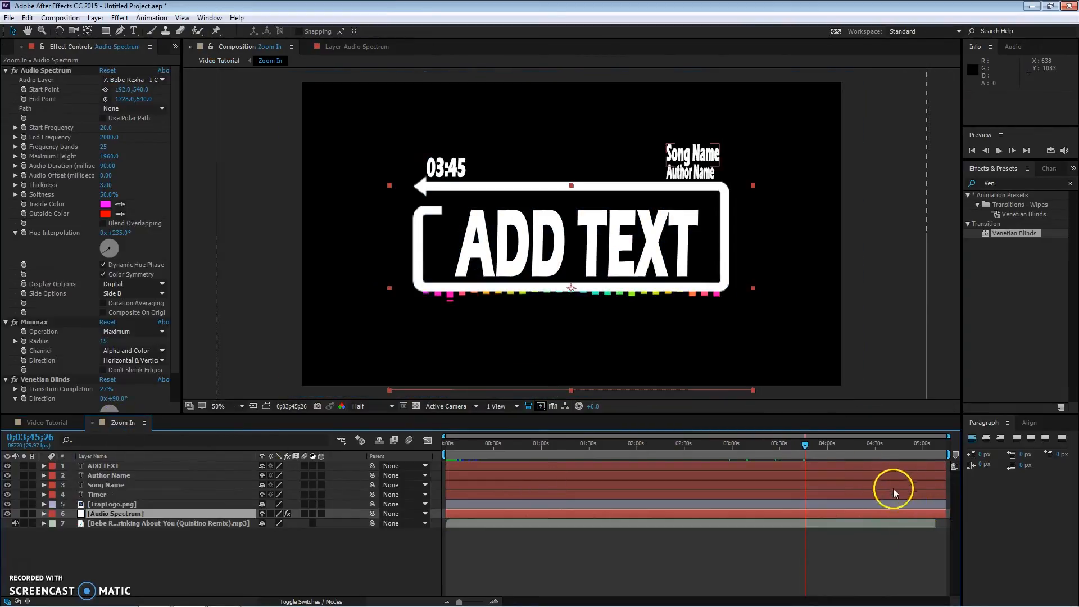
pyautogui.moveTo(803, 448); pyautogui.dragTo(932, 469)
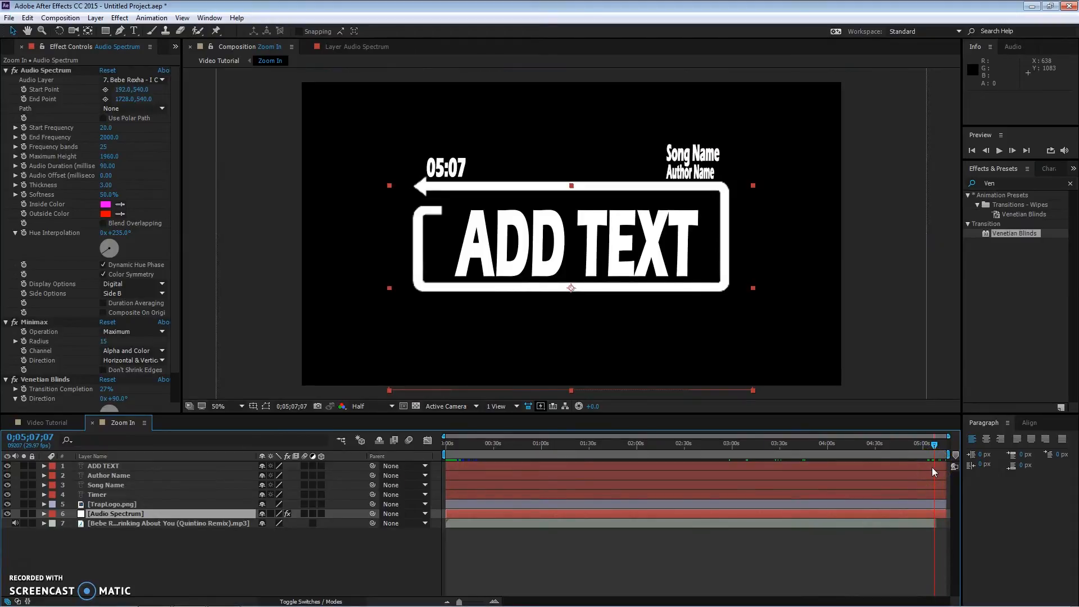
pyautogui.click(52, 423)
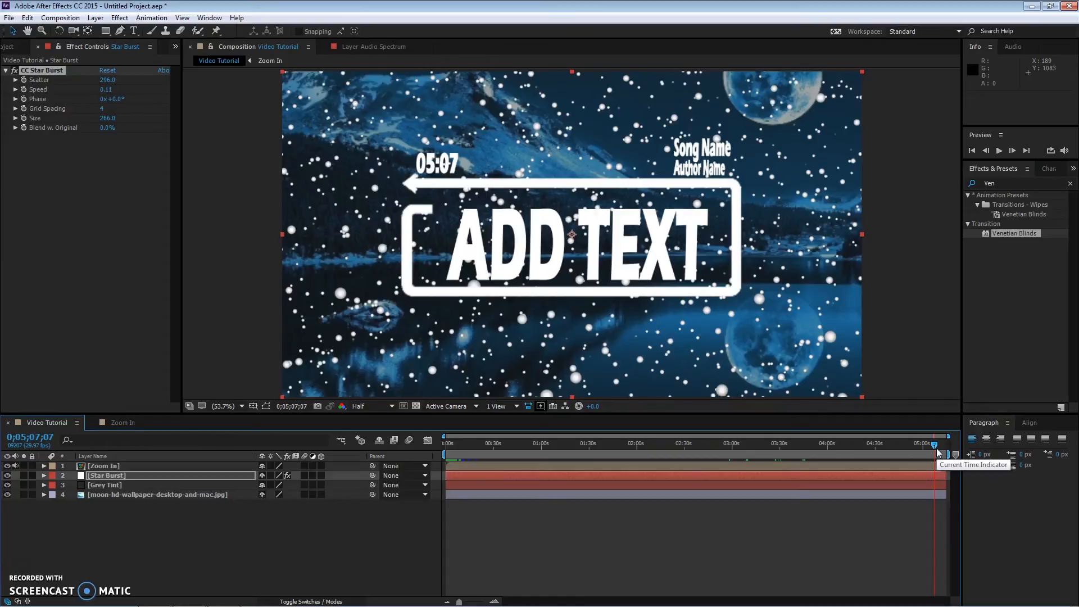
pyautogui.click(33, 574)
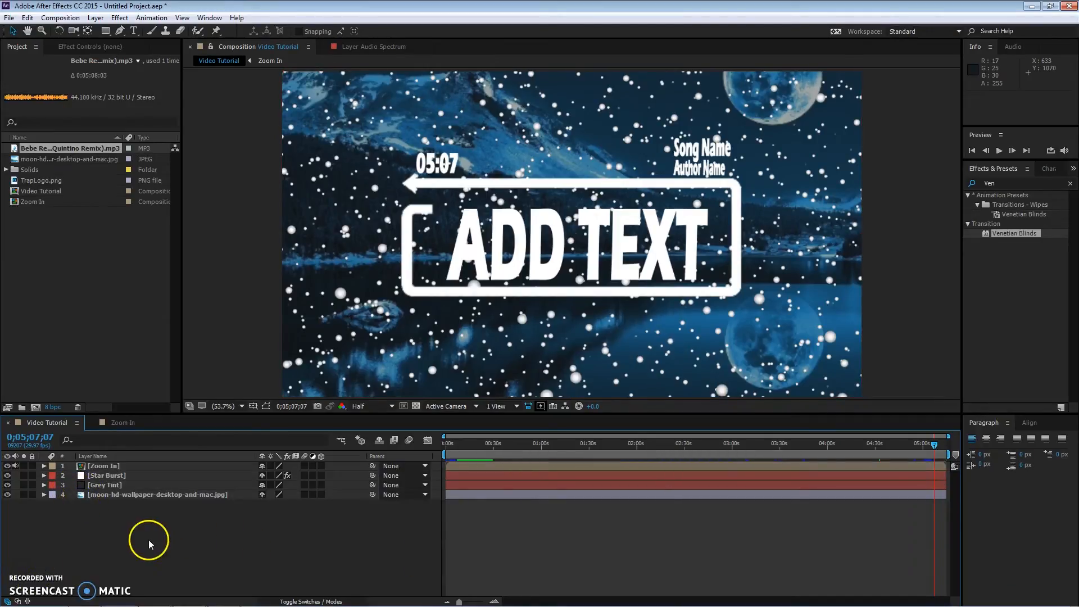
# Step: Pre-compose all four layers of the Video Tutorial composition into a new composition named Final Video
pyautogui.moveTo(148, 540); pyautogui.dragTo(150, 459)
pyautogui.rightClick(154, 470)
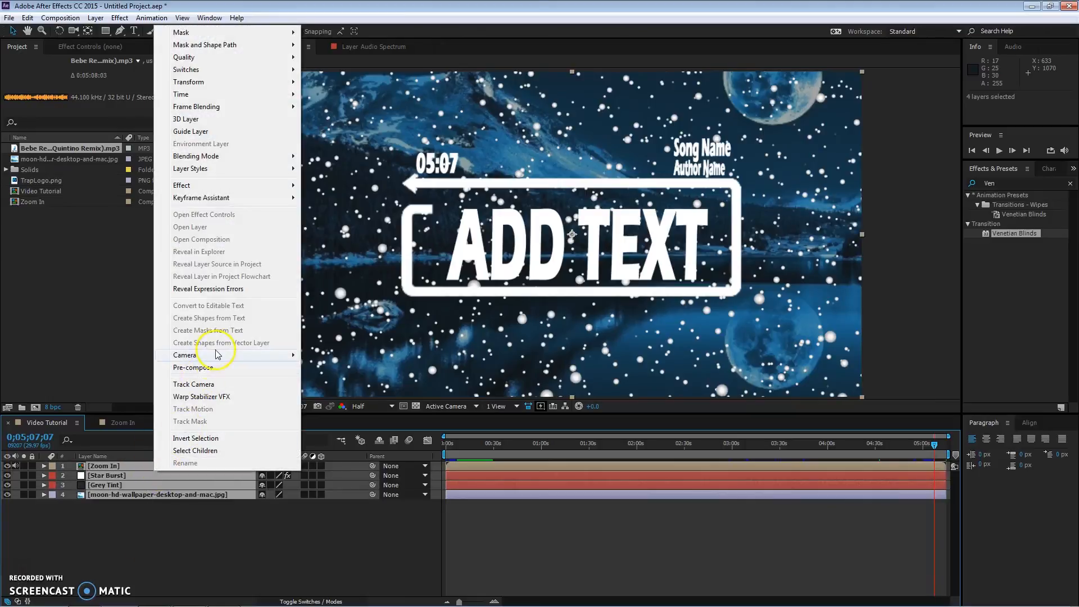
pyautogui.click(196, 367)
pyautogui.write('Final Vide')
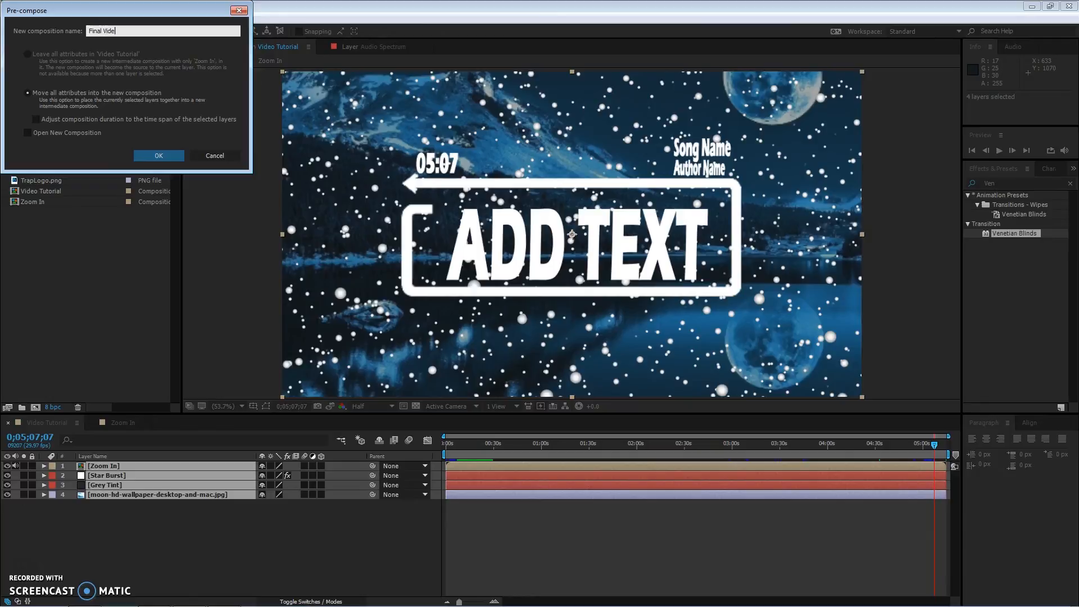
pyautogui.press('Return')
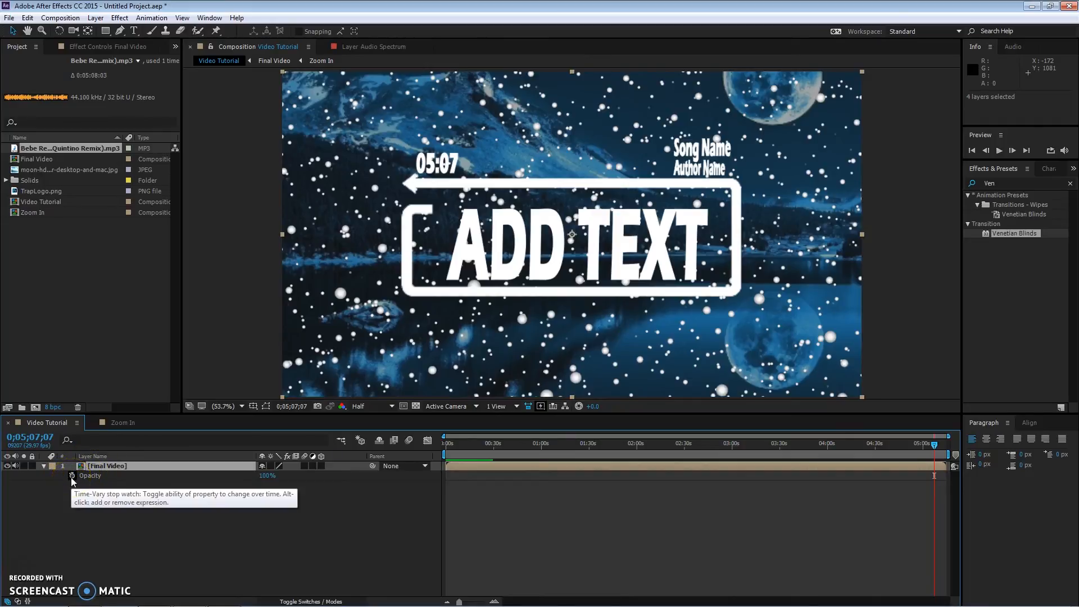
# Step: Fade out the Final Video layer with opacity keyframes at 0;05;07;07 and 0% at 0;05;09;00
pyautogui.click(72, 476)
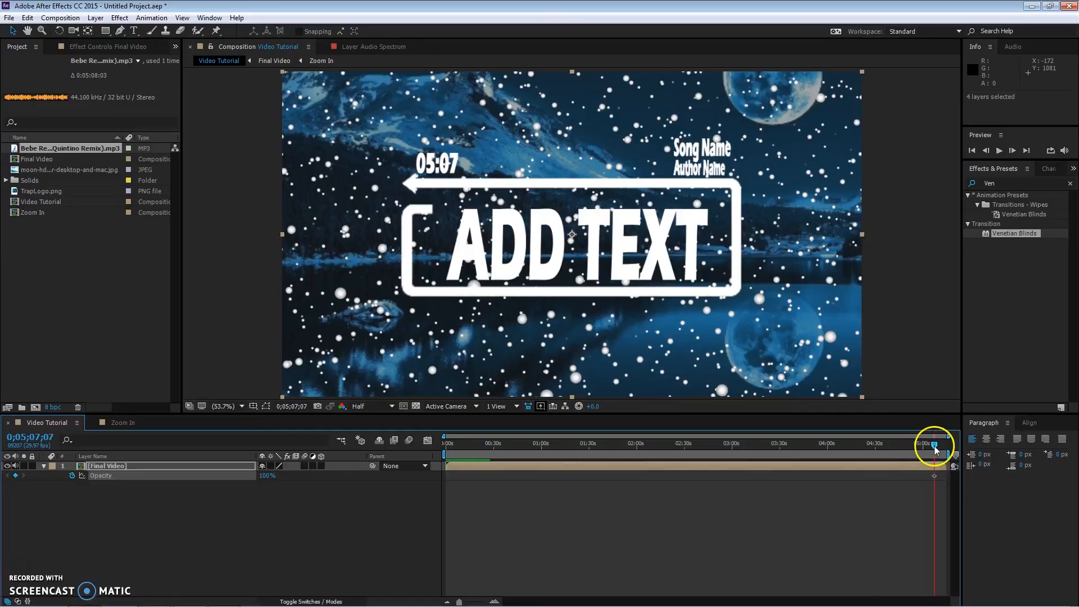
pyautogui.moveTo(934, 446); pyautogui.dragTo(937, 447)
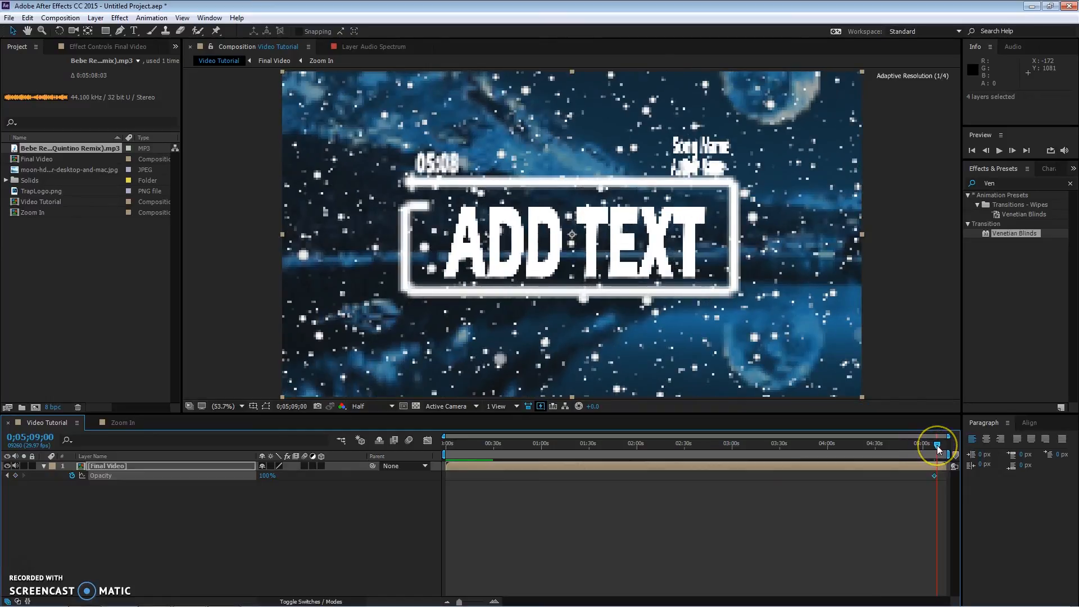
pyautogui.click(265, 476)
pyautogui.write('0')
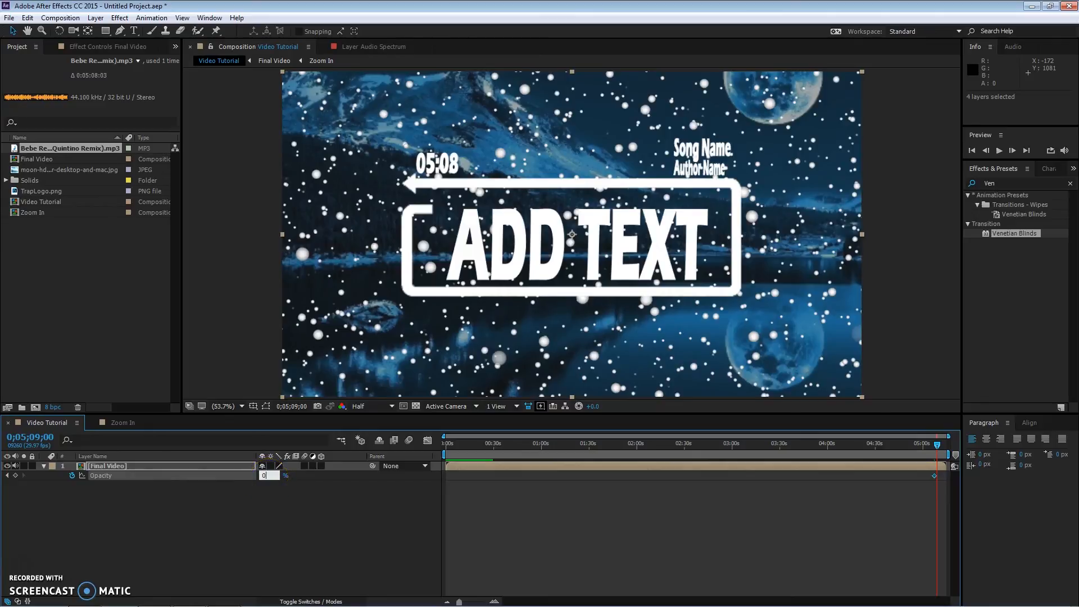
pyautogui.press('Return')
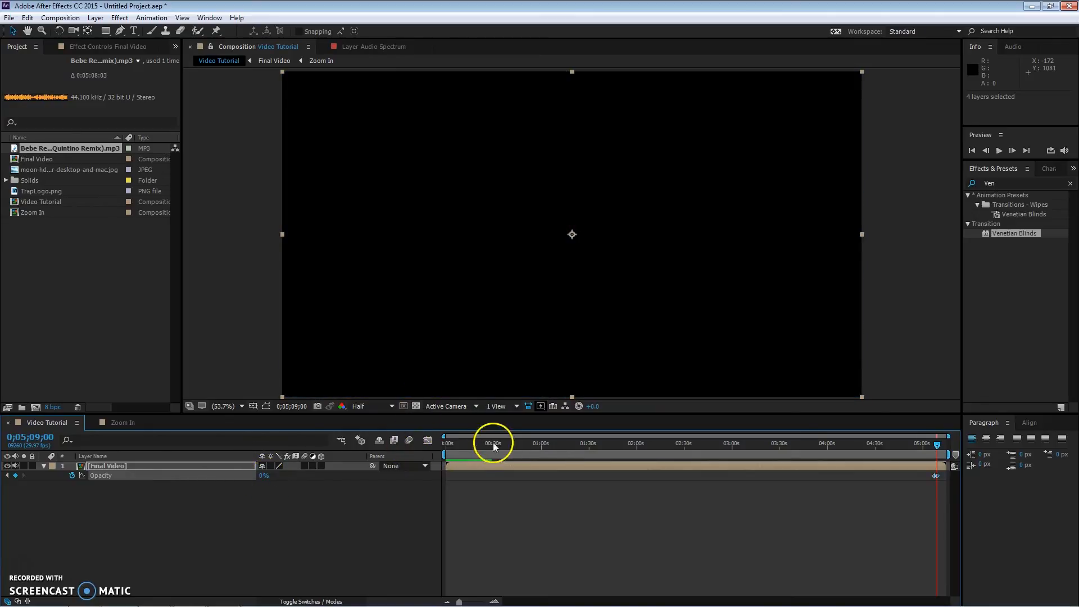
# Step: Preview the fade-out near the end of the Video Tutorial composition
pyautogui.click(926, 445)
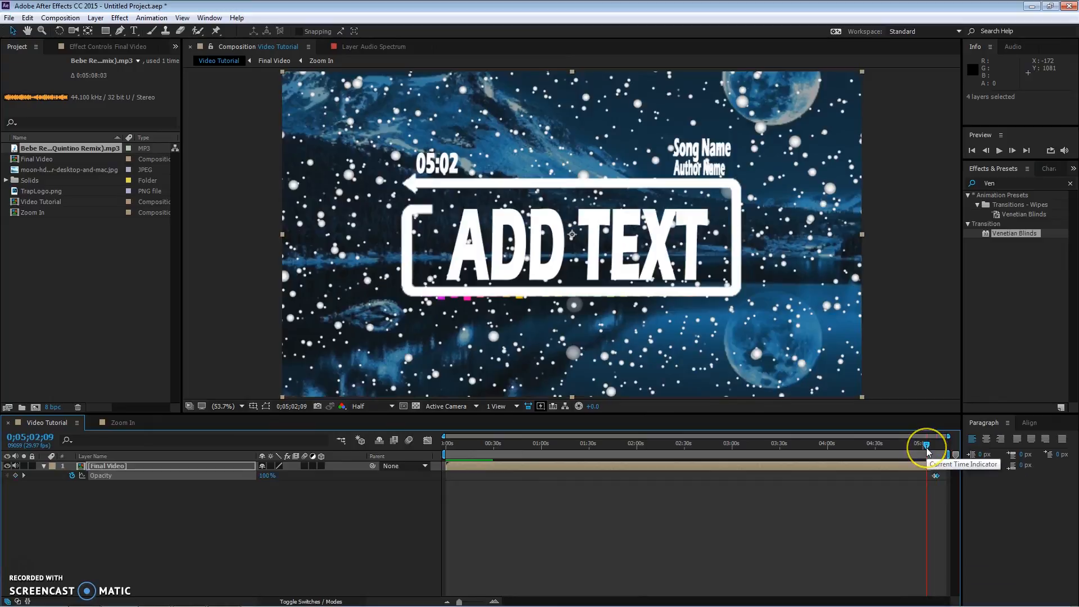
pyautogui.press('space')
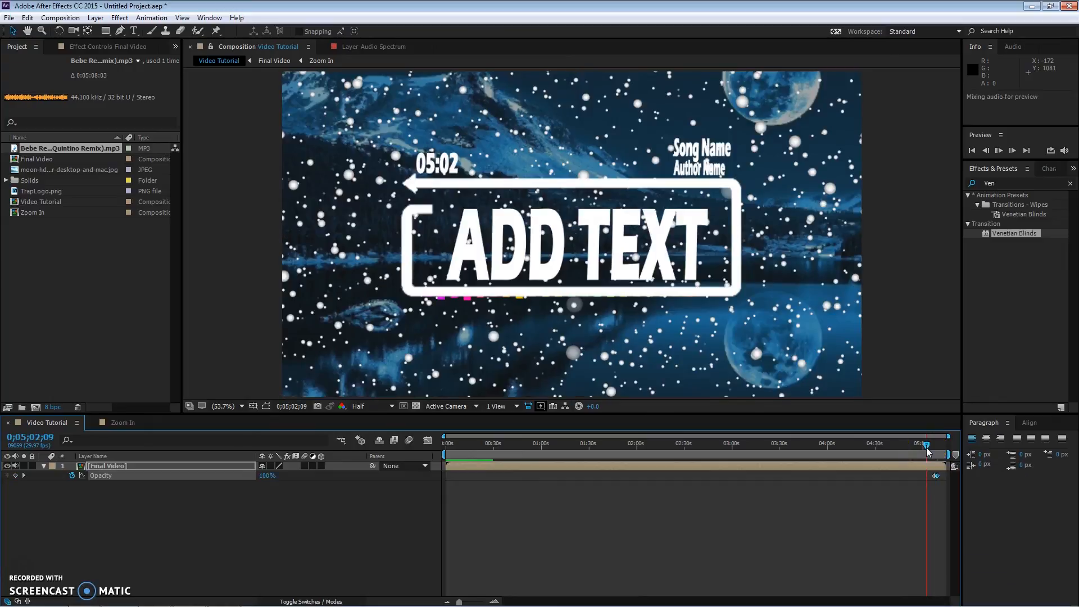
pyautogui.click(933, 445)
pyautogui.moveTo(1020, 602)
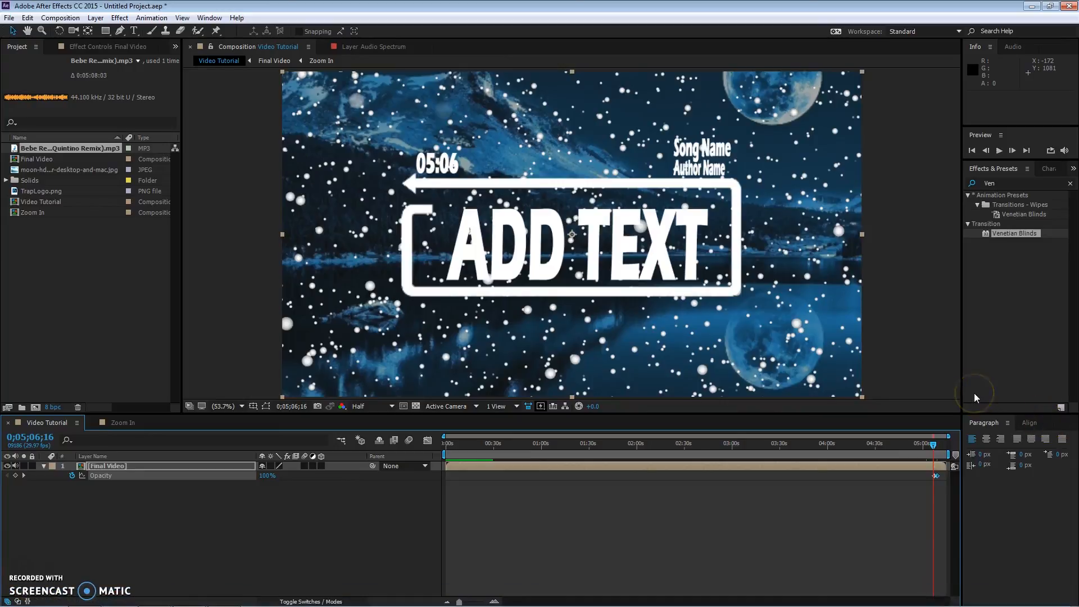
pyautogui.press('space')
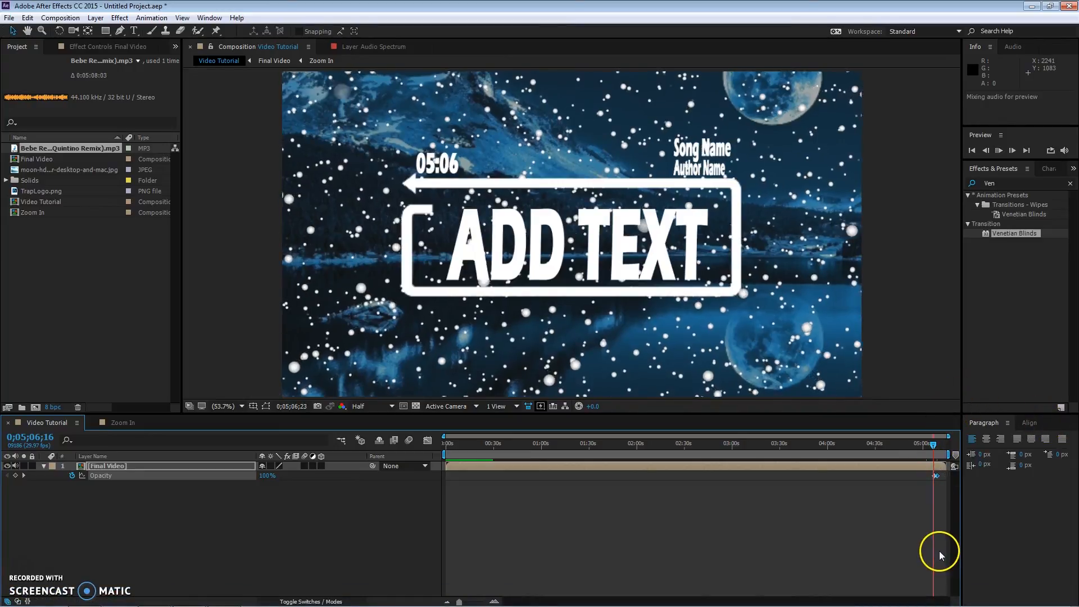